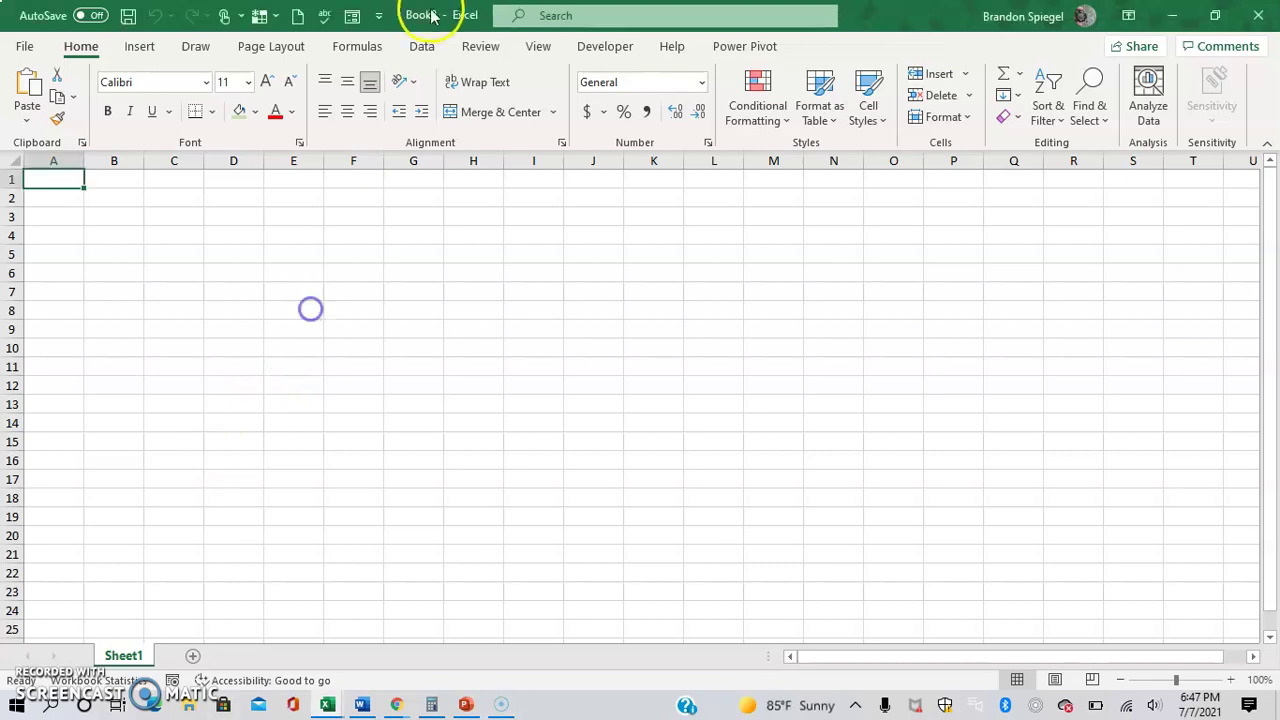
Step: Leave the empty workbook and compare the WTI, Brent Crude Oil and Natural Gas futures pages
{"action": "left_click", "coordinate": [278, 233]}
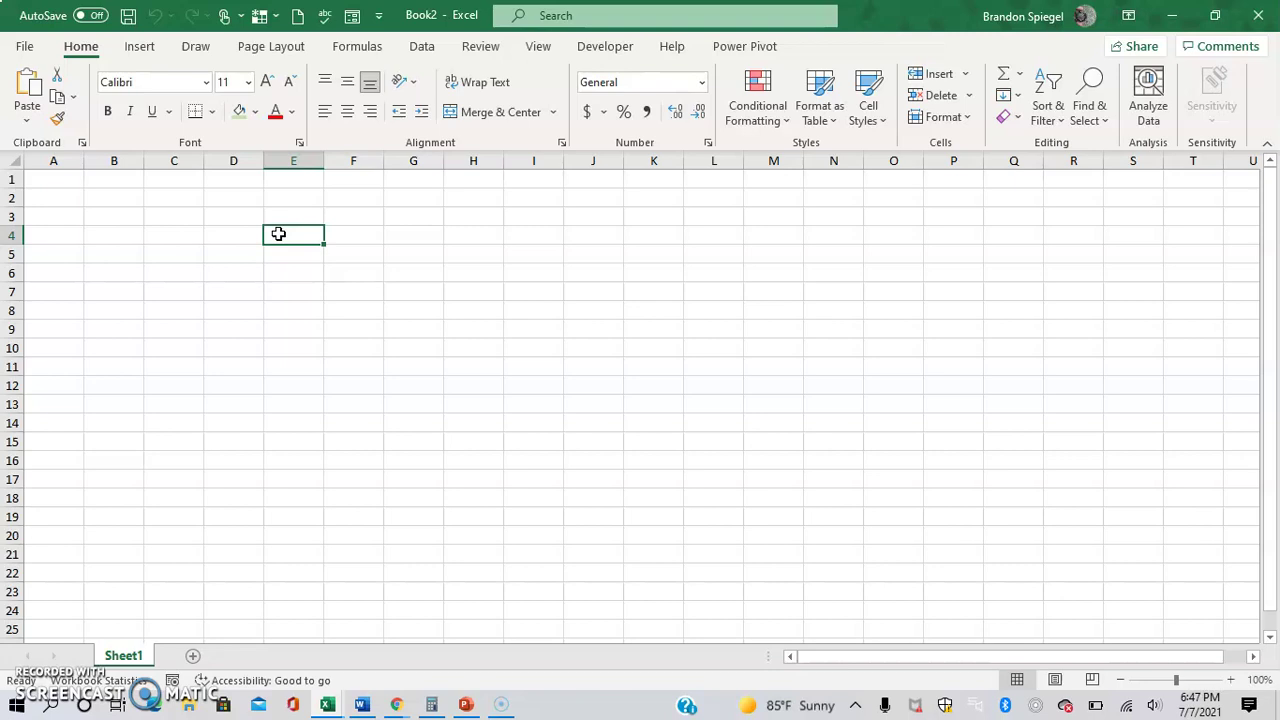
{"action": "key", "text": "alt+Tab"}
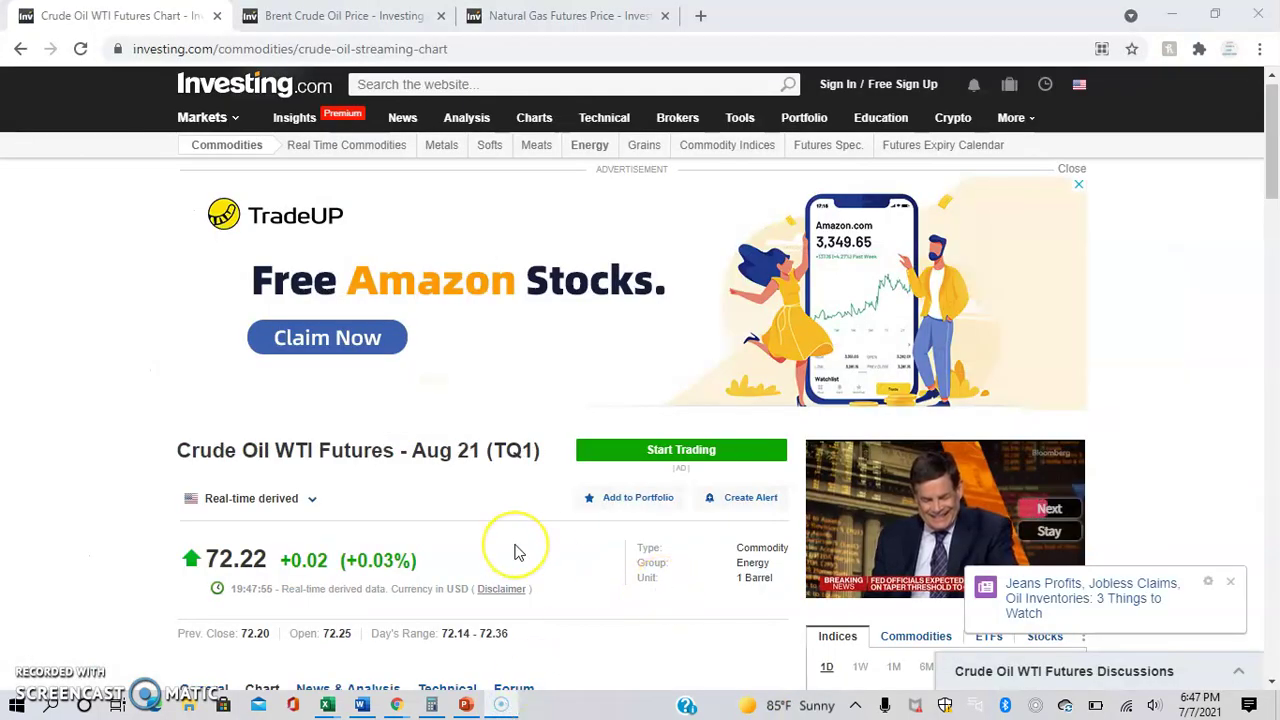
{"action": "scroll", "coordinate": [517, 551], "scroll_direction": "down", "scroll_amount": 3}
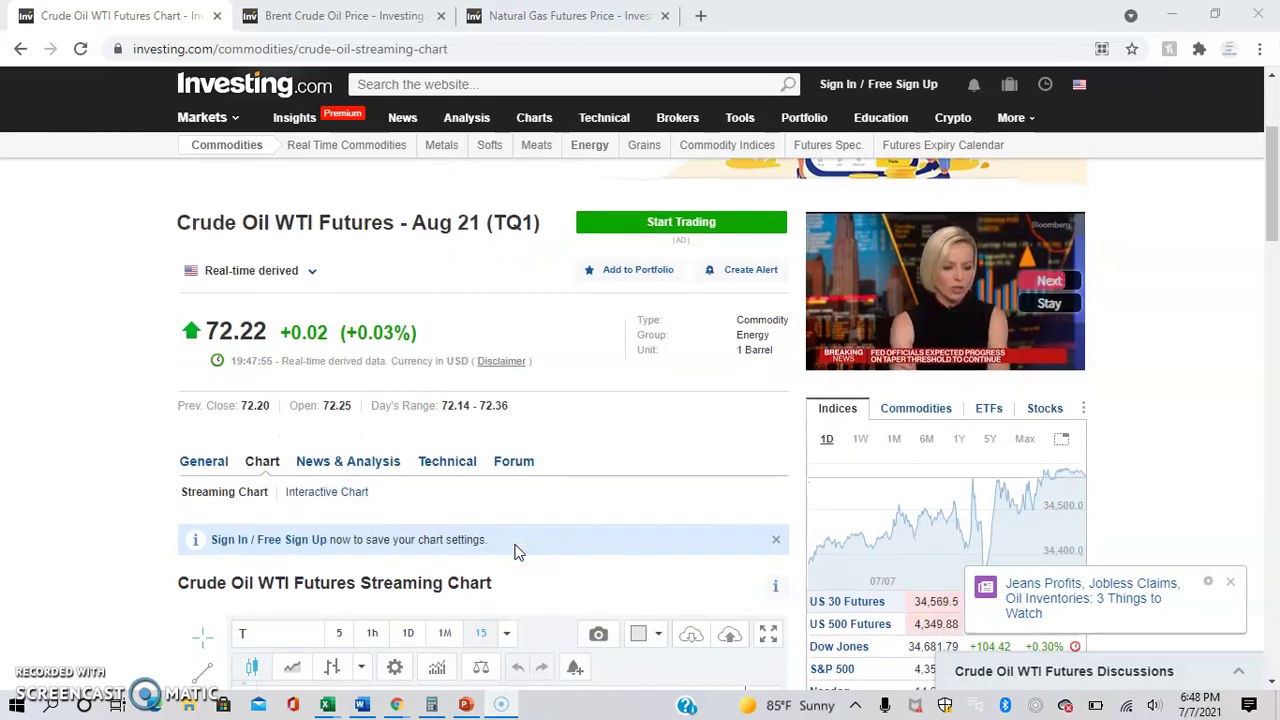
{"action": "left_click", "coordinate": [403, 15]}
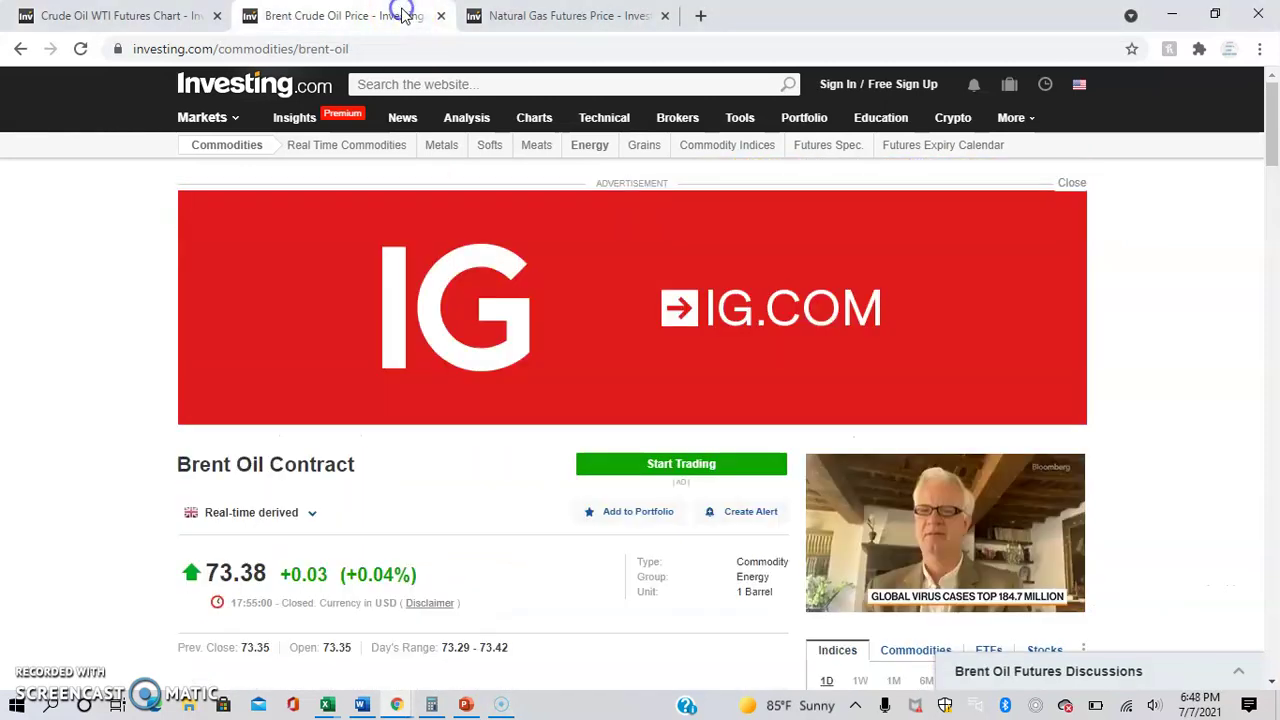
{"action": "left_click", "coordinate": [476, 12]}
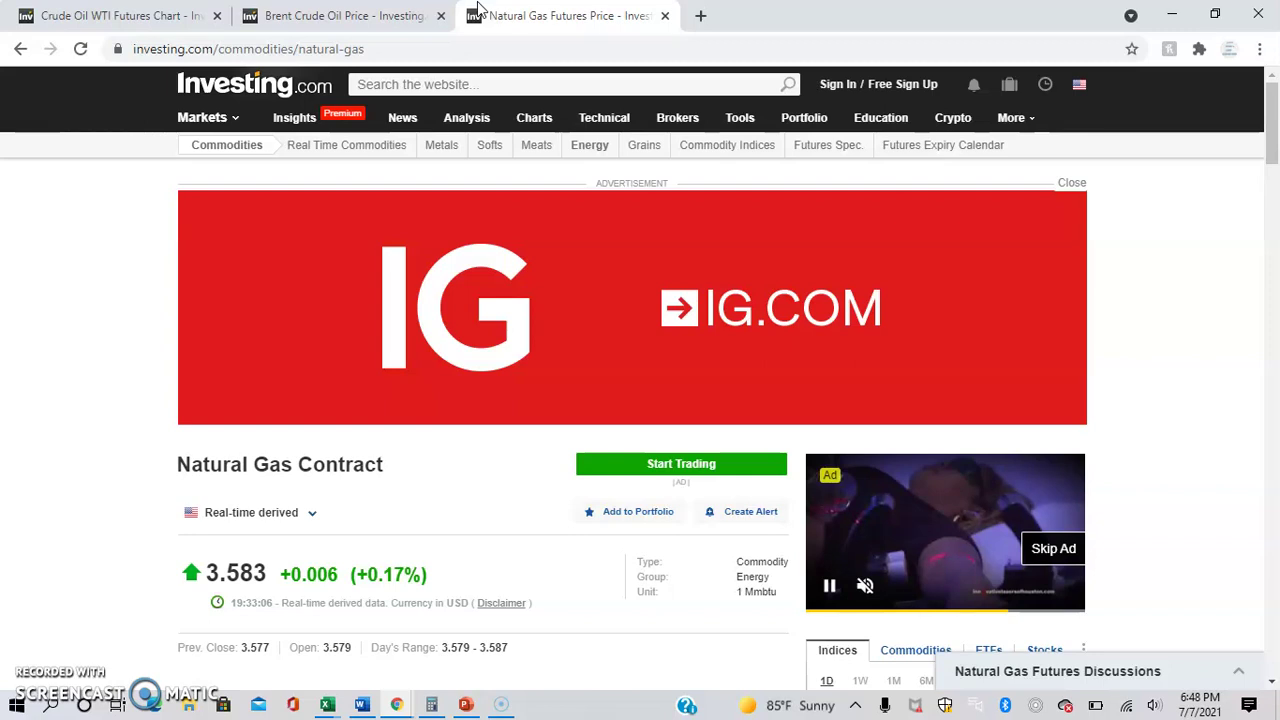
{"action": "left_click", "coordinate": [120, 15]}
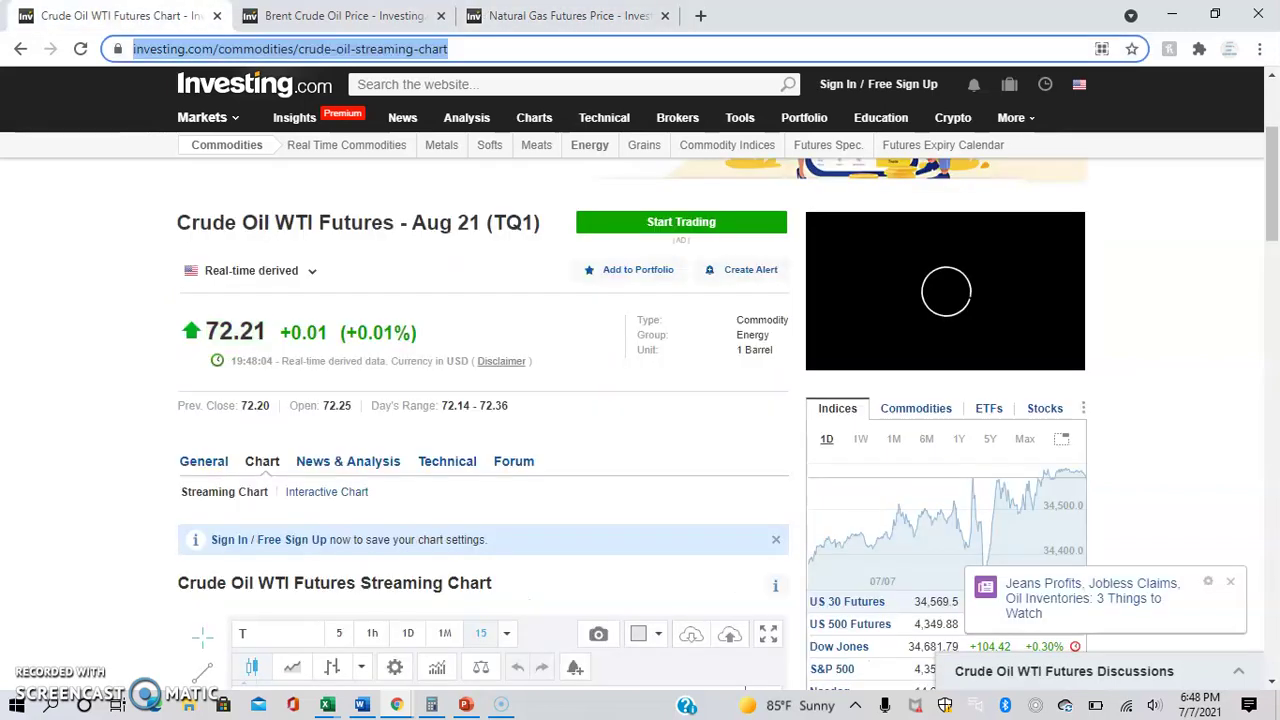
Step: On the Crude Oil WTI tab, open the futures Contracts page from the General menu
{"action": "scroll", "coordinate": [313, 409], "scroll_direction": "down", "scroll_amount": 2}
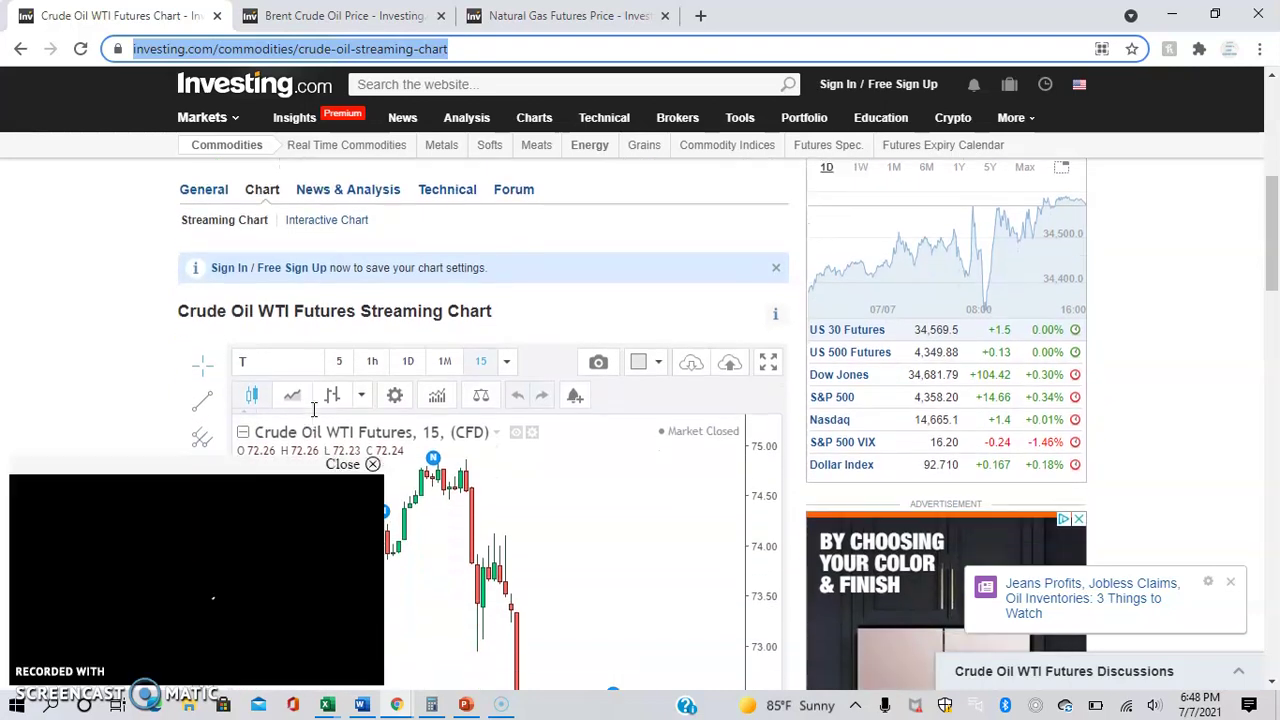
{"action": "scroll", "coordinate": [313, 409], "scroll_direction": "down", "scroll_amount": 3}
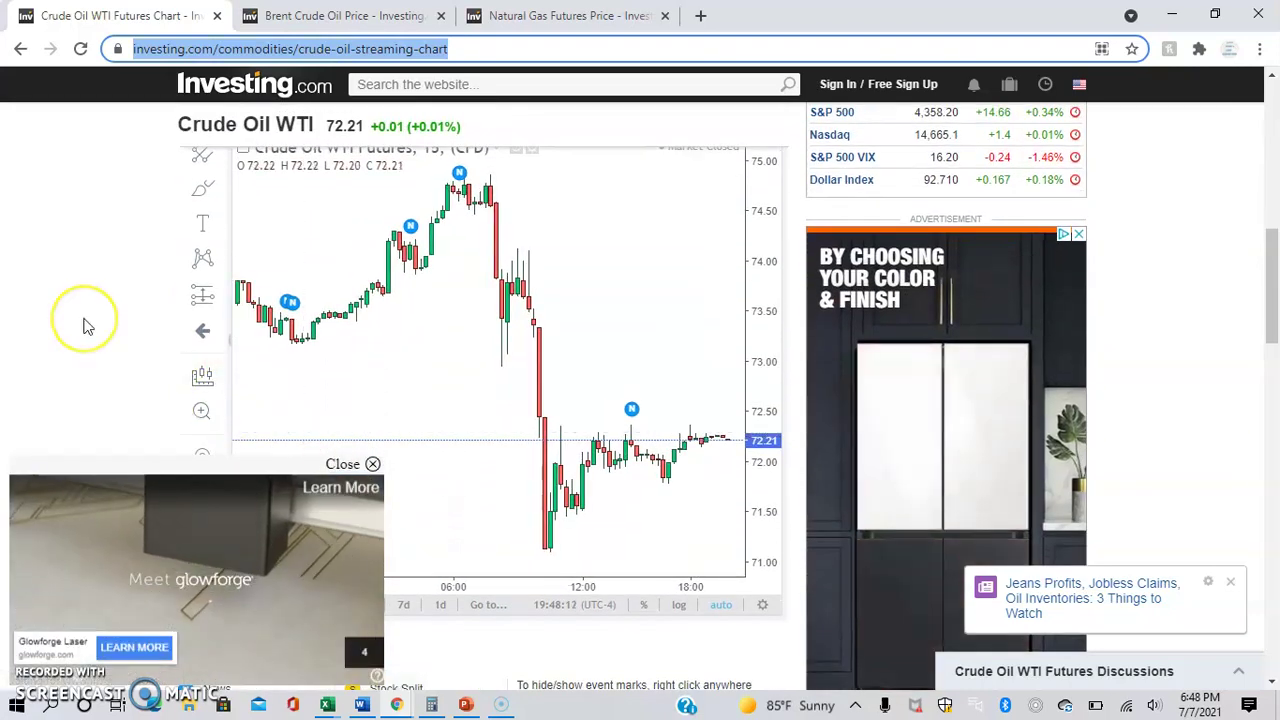
{"action": "scroll", "coordinate": [150, 270], "scroll_direction": "up", "scroll_amount": 3}
{"action": "mouse_move", "coordinate": [206, 208]}
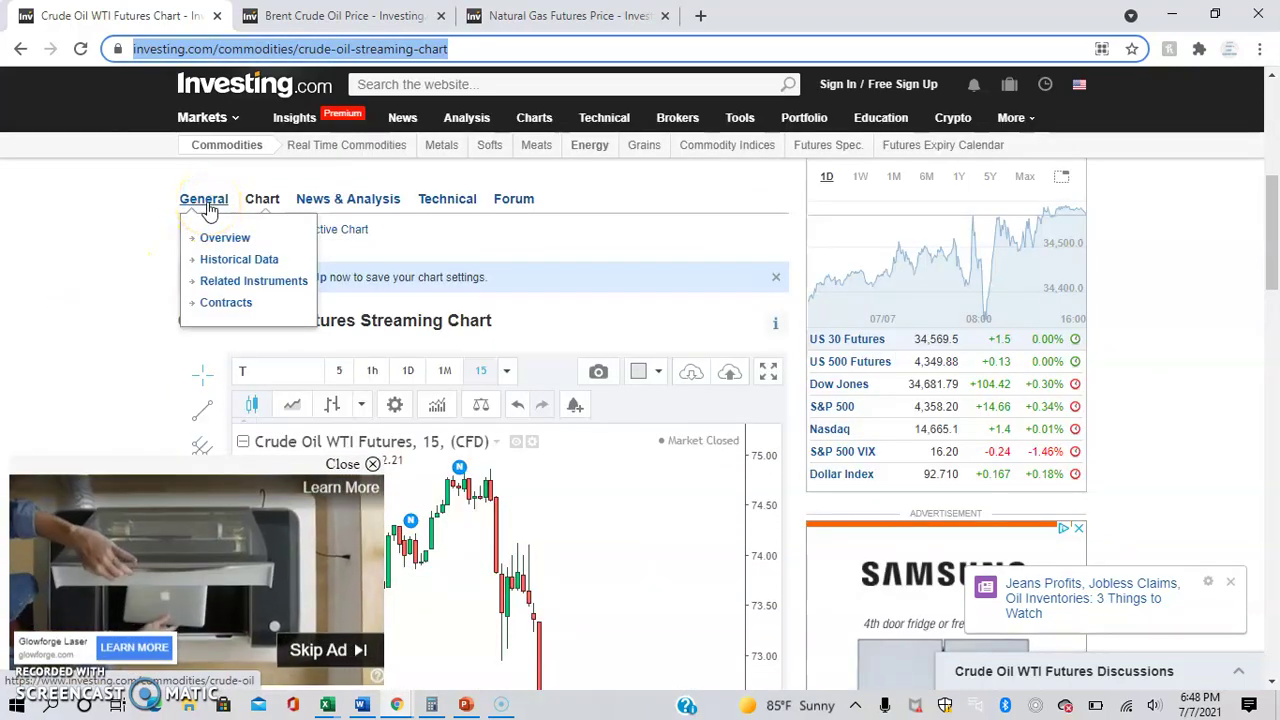
{"action": "left_click", "coordinate": [193, 211]}
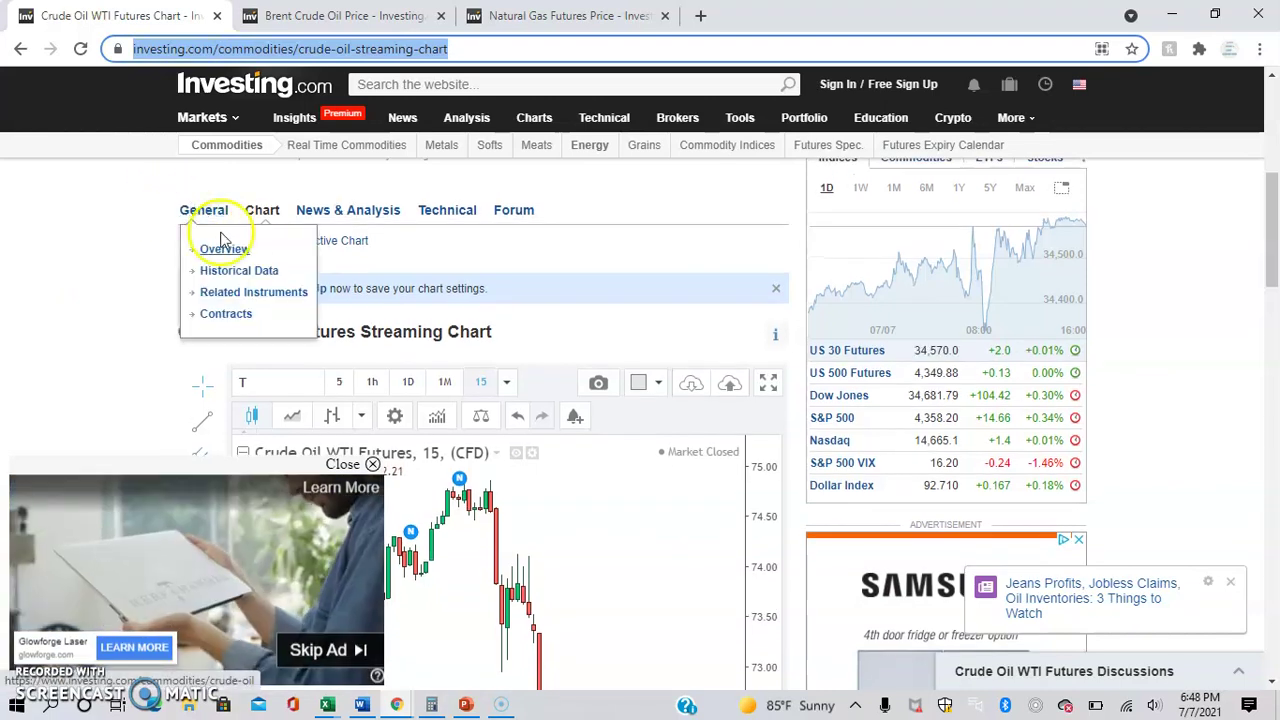
{"action": "left_click", "coordinate": [241, 318]}
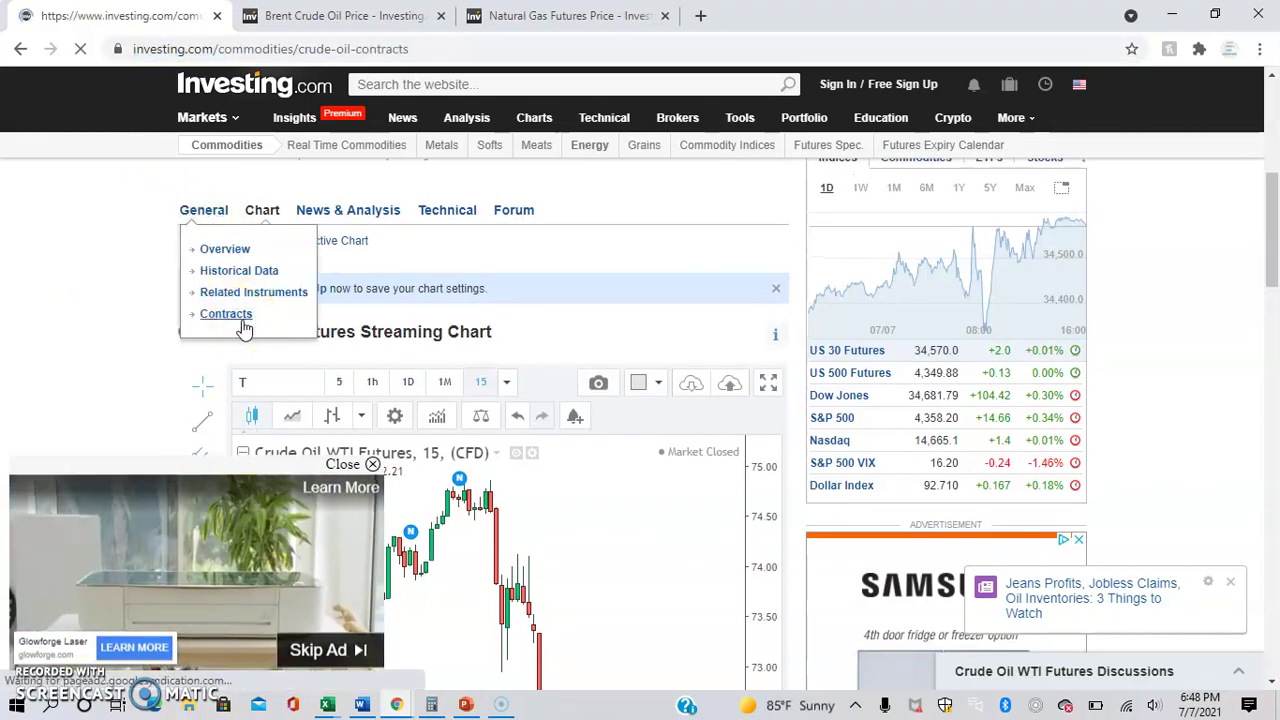
Step: Scroll through the WTI contracts table to Feb 32, closing the floating video ad
{"action": "scroll", "coordinate": [245, 330], "scroll_direction": "down", "scroll_amount": 3}
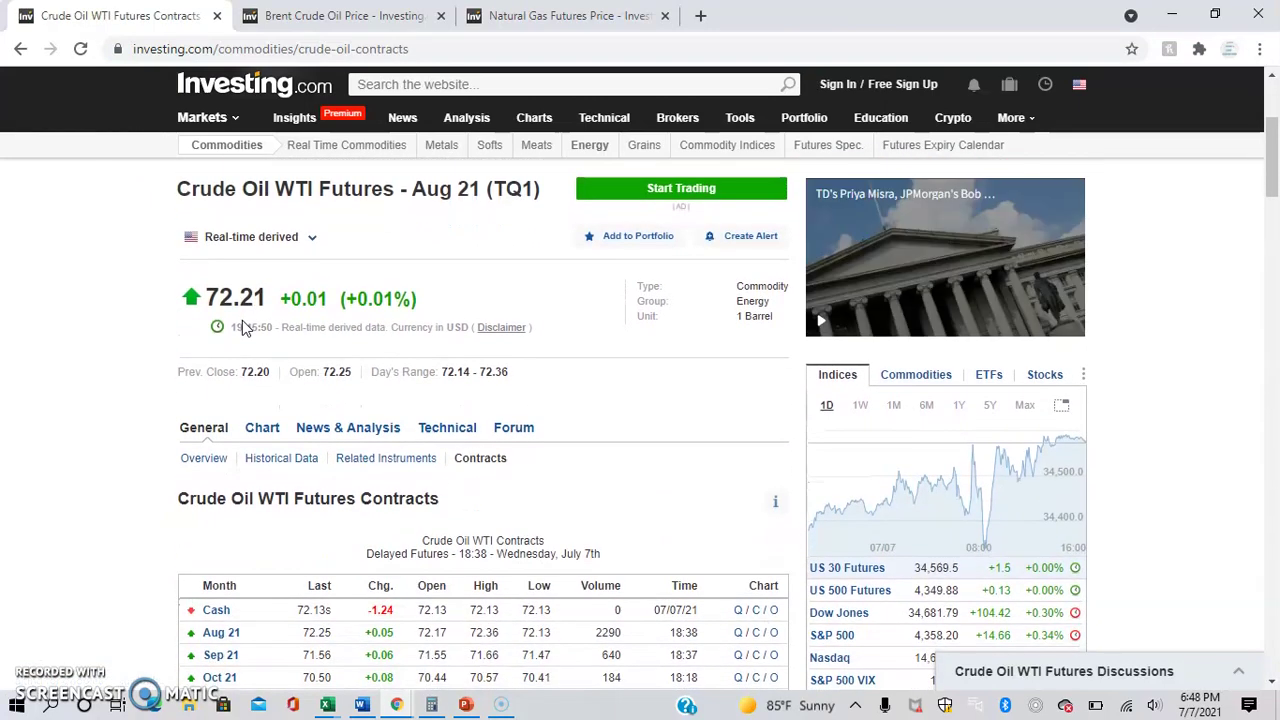
{"action": "scroll", "coordinate": [245, 330], "scroll_direction": "down", "scroll_amount": 3}
{"action": "scroll", "coordinate": [245, 330], "scroll_direction": "down", "scroll_amount": 1}
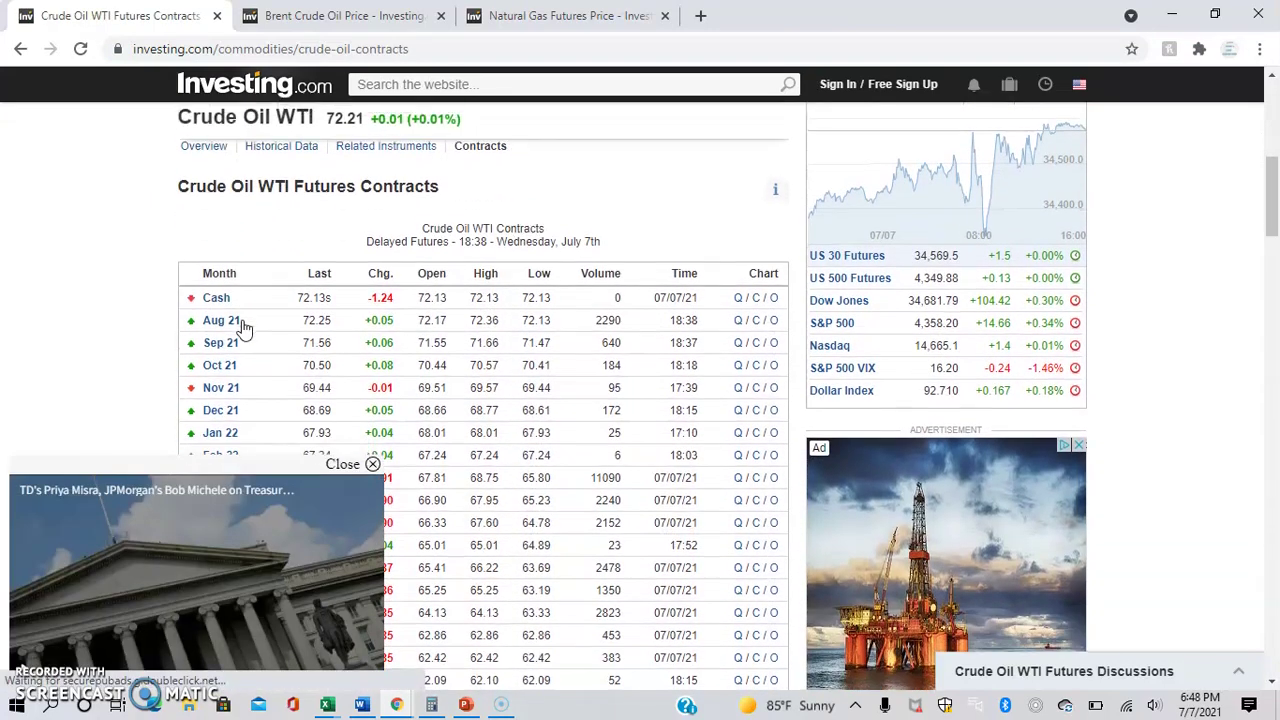
{"action": "left_click", "coordinate": [335, 465]}
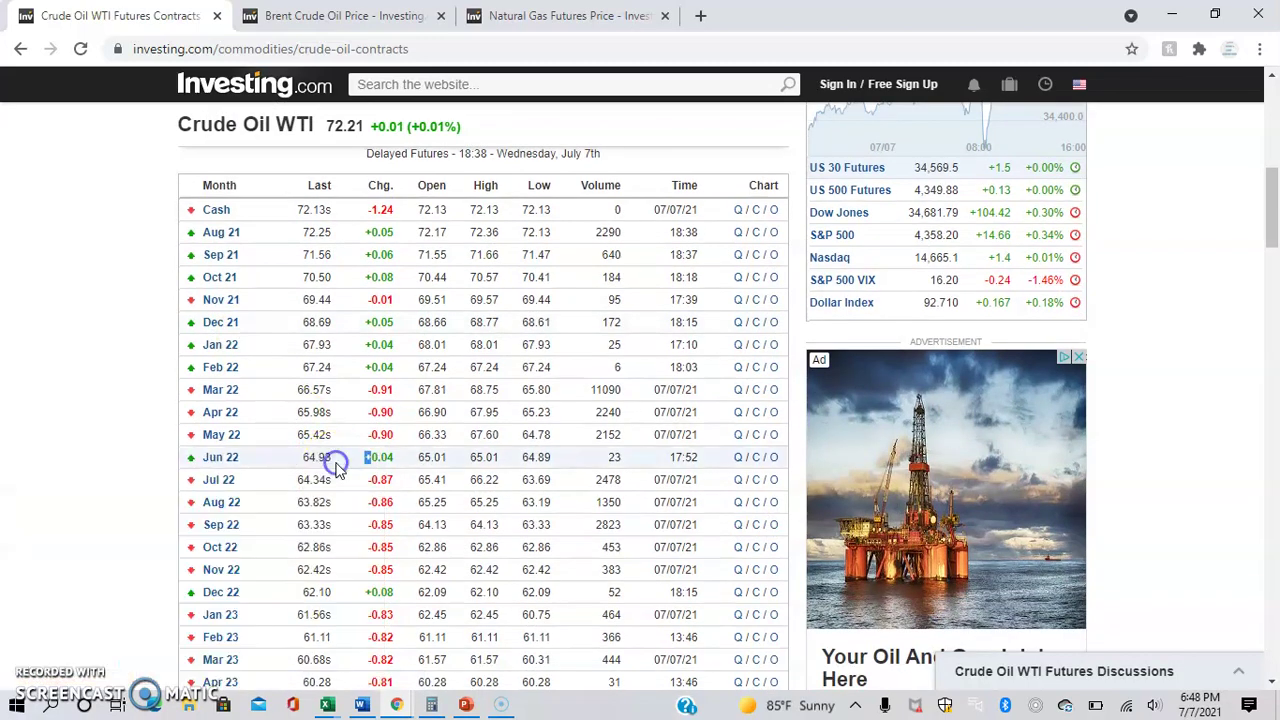
{"action": "scroll", "coordinate": [263, 467], "scroll_direction": "down", "scroll_amount": 13}
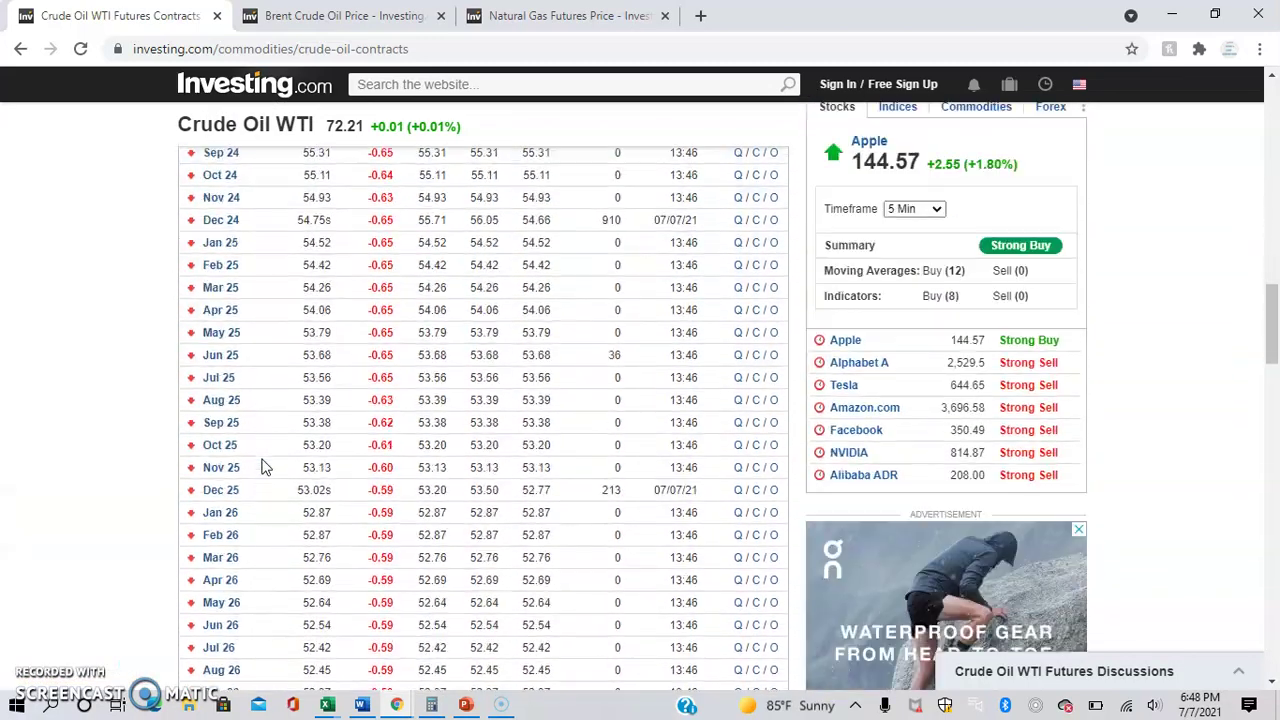
{"action": "scroll", "coordinate": [263, 467], "scroll_direction": "down", "scroll_amount": 11}
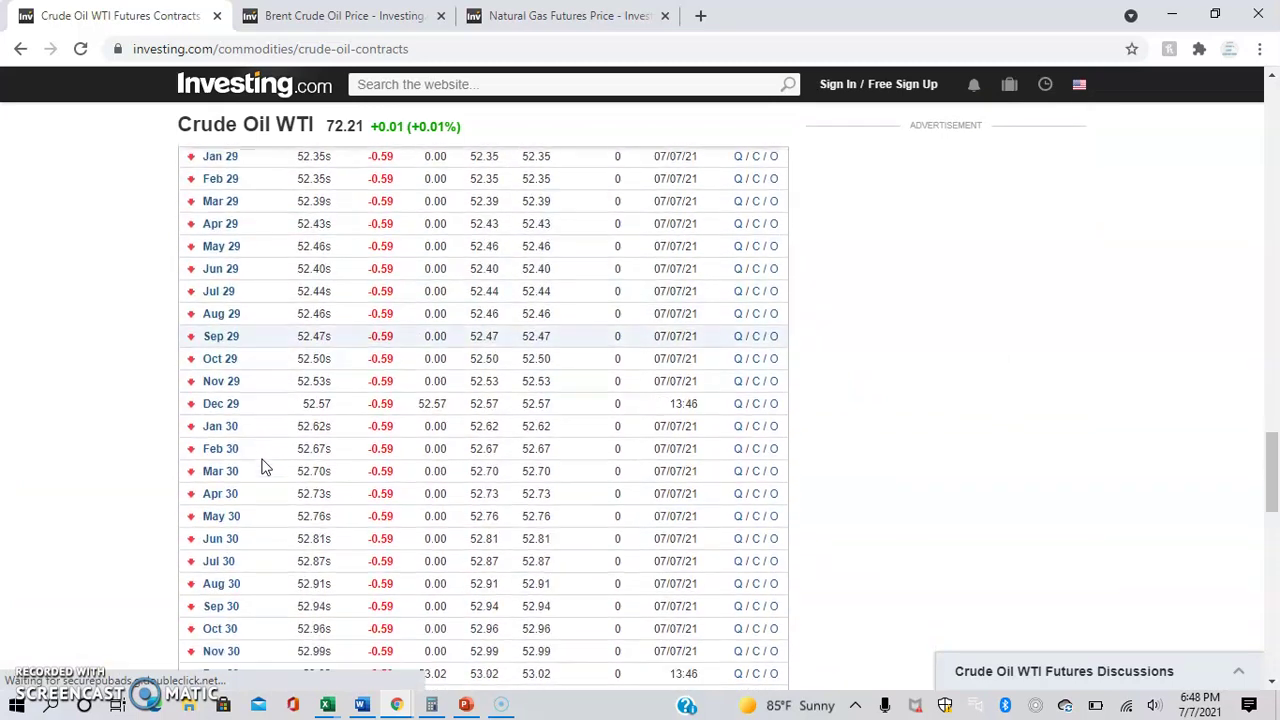
{"action": "scroll", "coordinate": [263, 467], "scroll_direction": "down", "scroll_amount": 3}
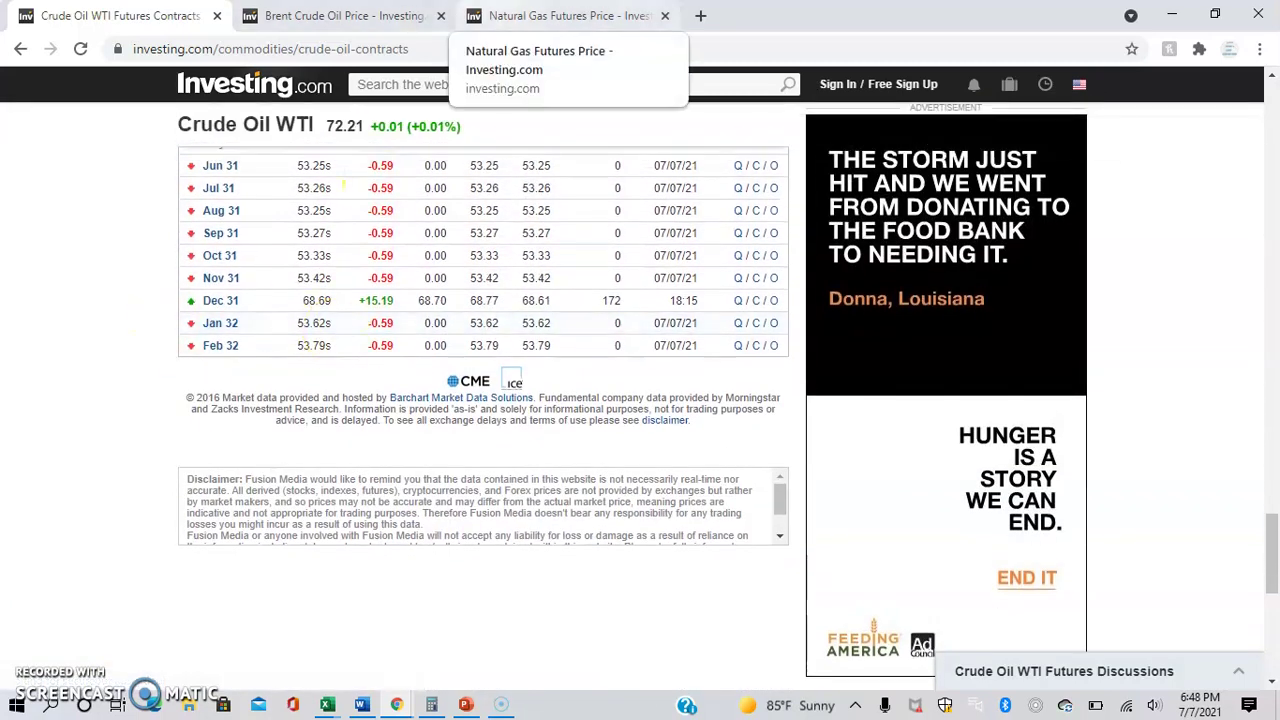
Step: Open the Natural Gas futures Contracts table and scroll through it, closing the video ad
{"action": "left_click", "coordinate": [560, 15]}
{"action": "scroll", "coordinate": [380, 506], "scroll_direction": "down", "scroll_amount": 3}
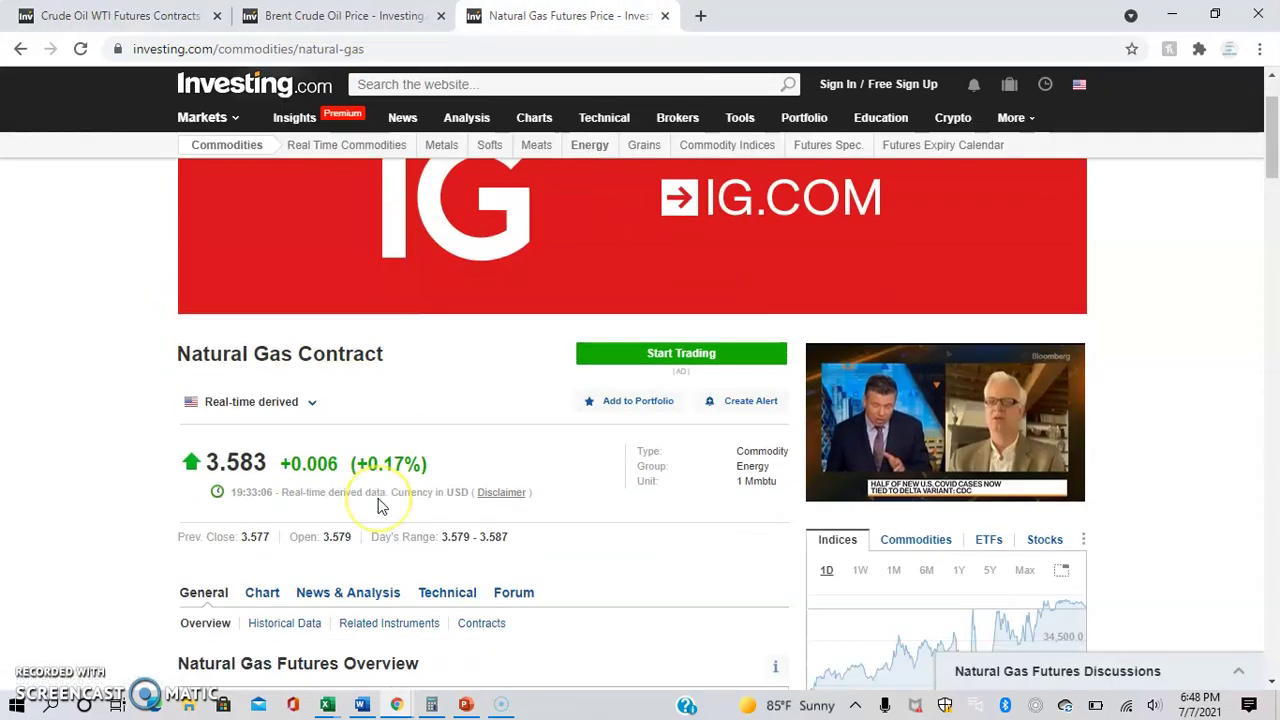
{"action": "scroll", "coordinate": [379, 506], "scroll_direction": "down", "scroll_amount": 2}
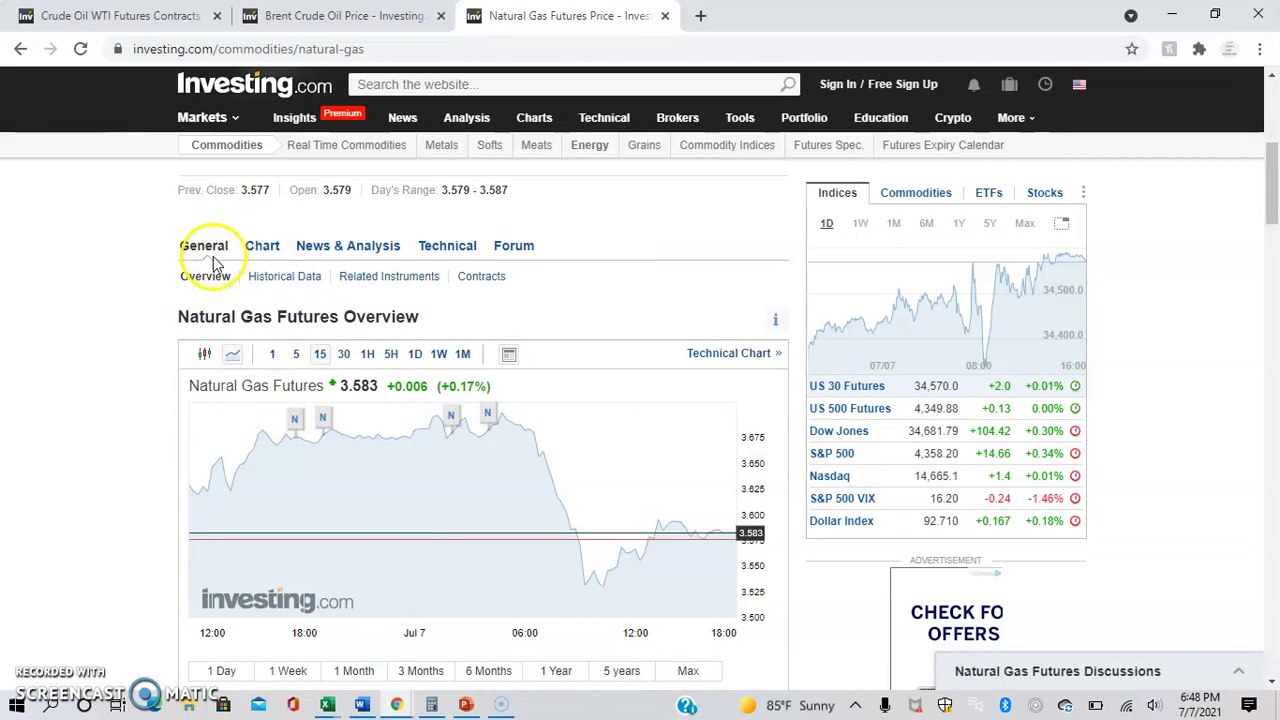
{"action": "left_click", "coordinate": [470, 278]}
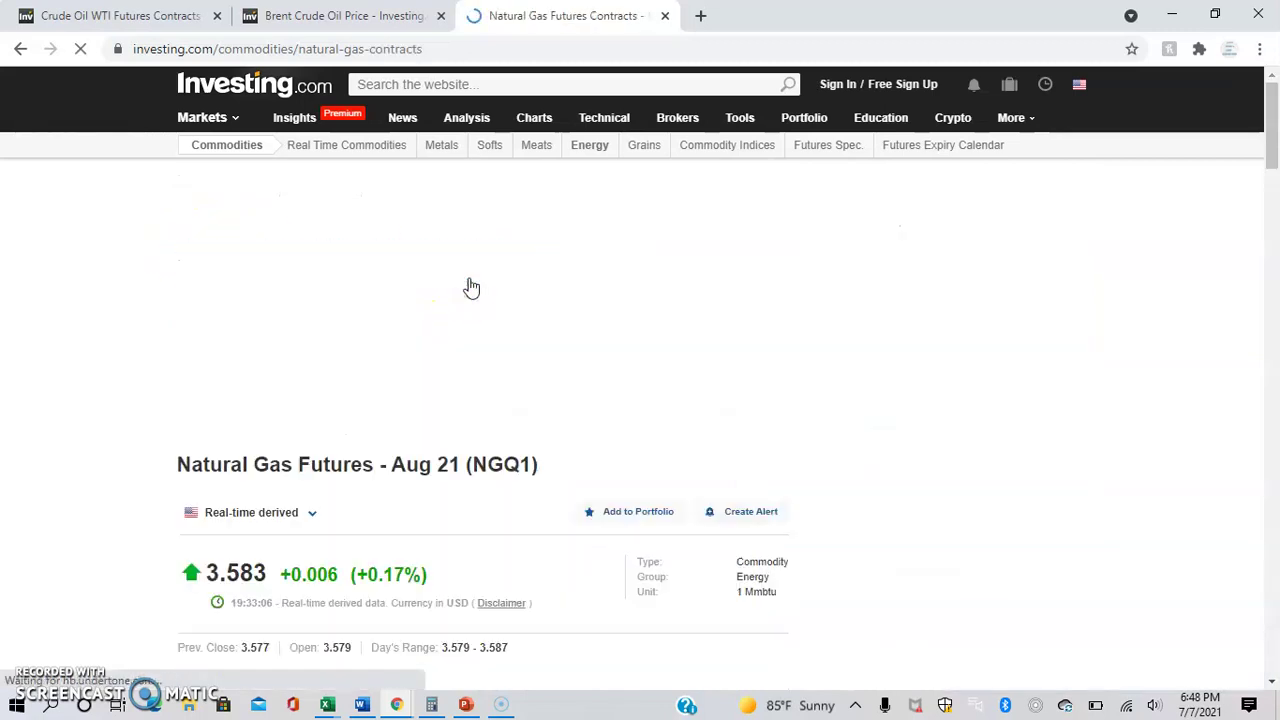
{"action": "left_click", "coordinate": [434, 443]}
{"action": "scroll", "coordinate": [435, 442], "scroll_direction": "down", "scroll_amount": 6}
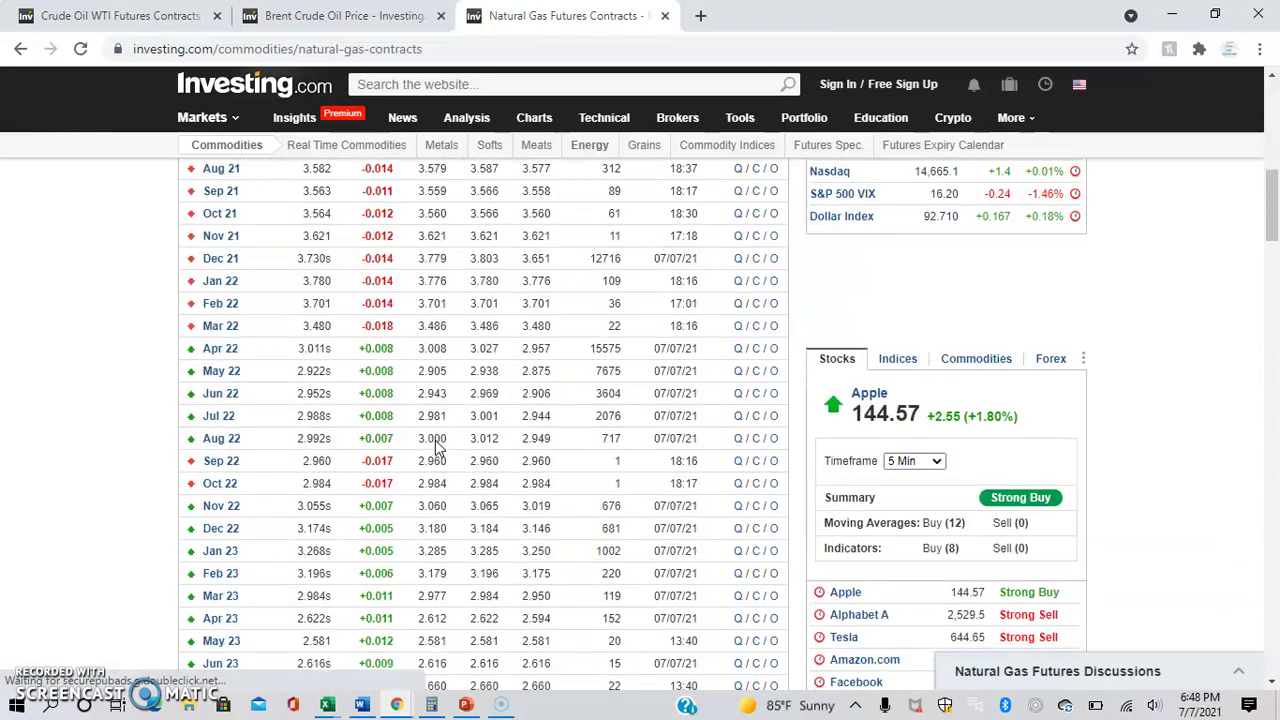
{"action": "scroll", "coordinate": [435, 447], "scroll_direction": "down", "scroll_amount": 12}
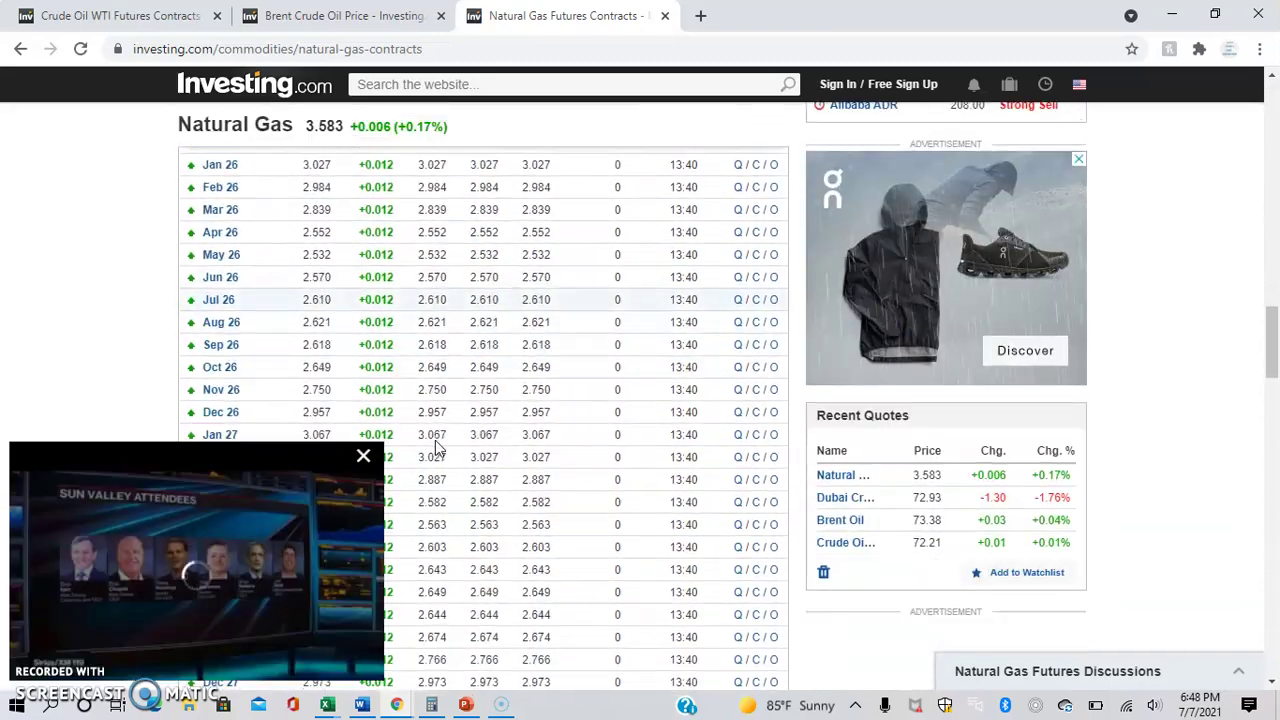
{"action": "scroll", "coordinate": [437, 449], "scroll_direction": "down", "scroll_amount": 2}
{"action": "left_click", "coordinate": [363, 456]}
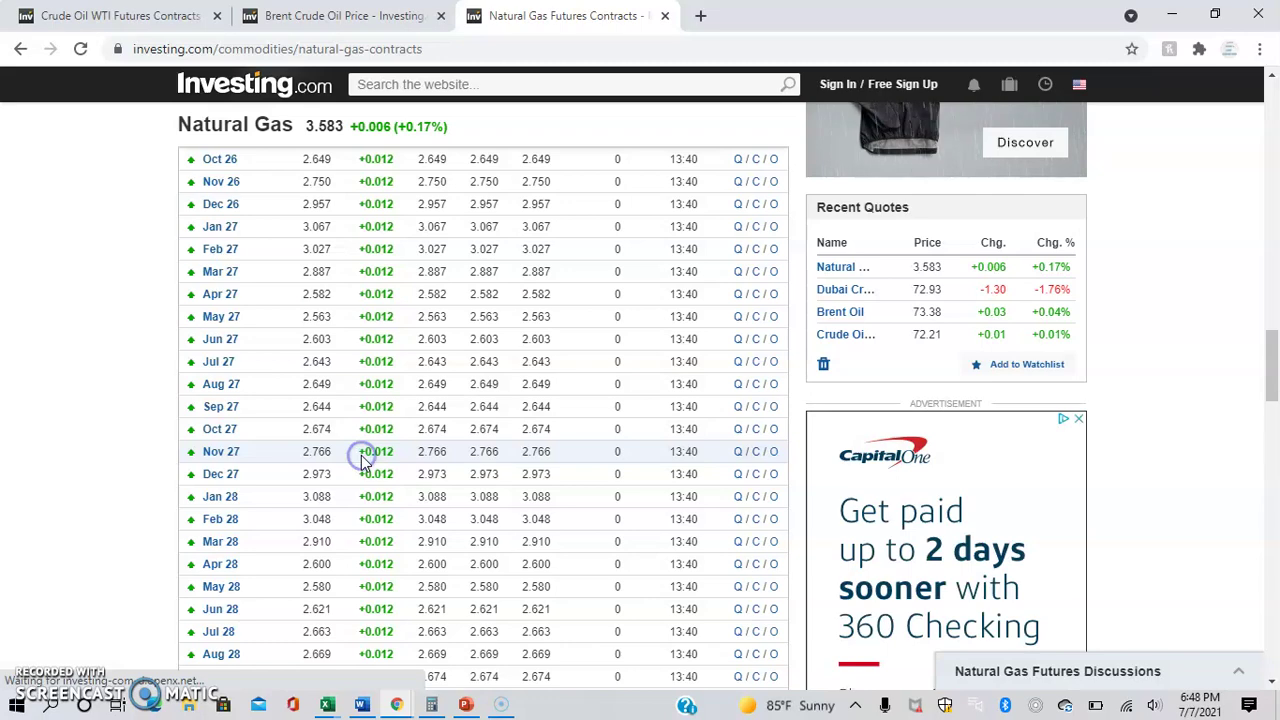
Step: Back on the WTI tab, select the Crude Oil WTI contracts page address
{"action": "scroll", "coordinate": [414, 400], "scroll_direction": "up", "scroll_amount": 10}
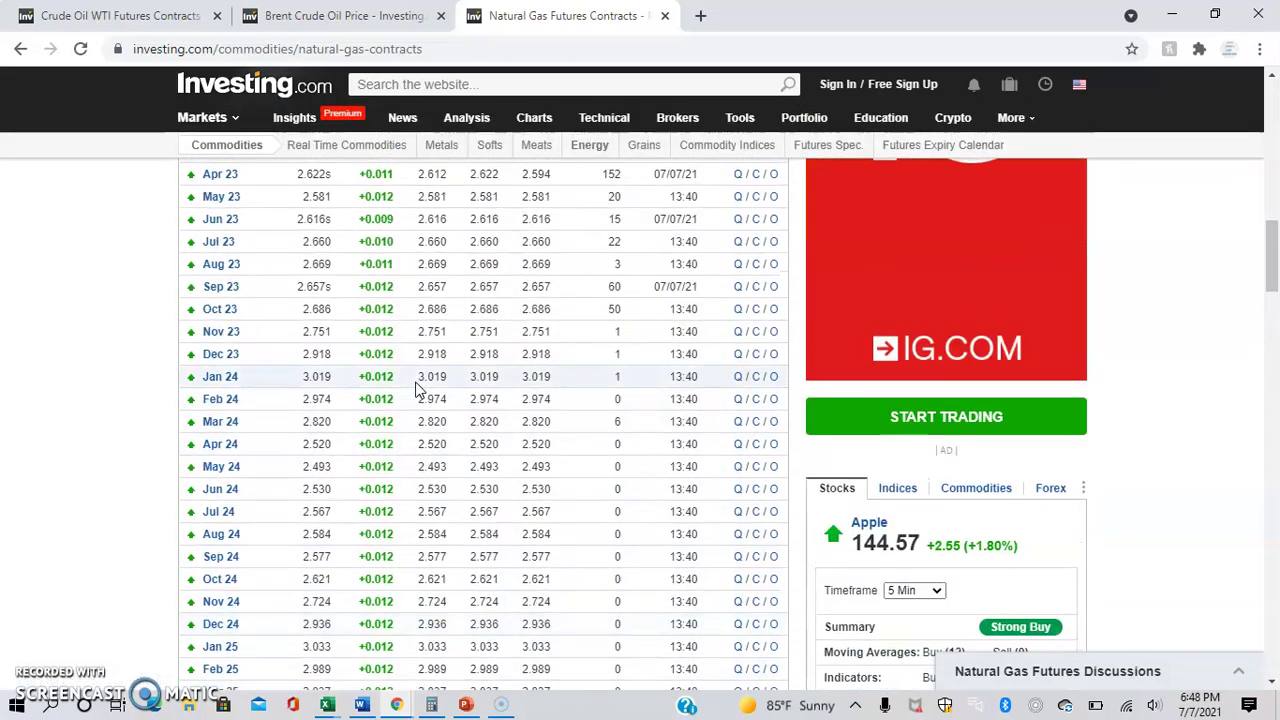
{"action": "scroll", "coordinate": [418, 388], "scroll_direction": "up", "scroll_amount": 3}
{"action": "left_click", "coordinate": [190, 16]}
{"action": "left_click", "coordinate": [255, 50]}
{"action": "key", "text": "ctrl+c"}
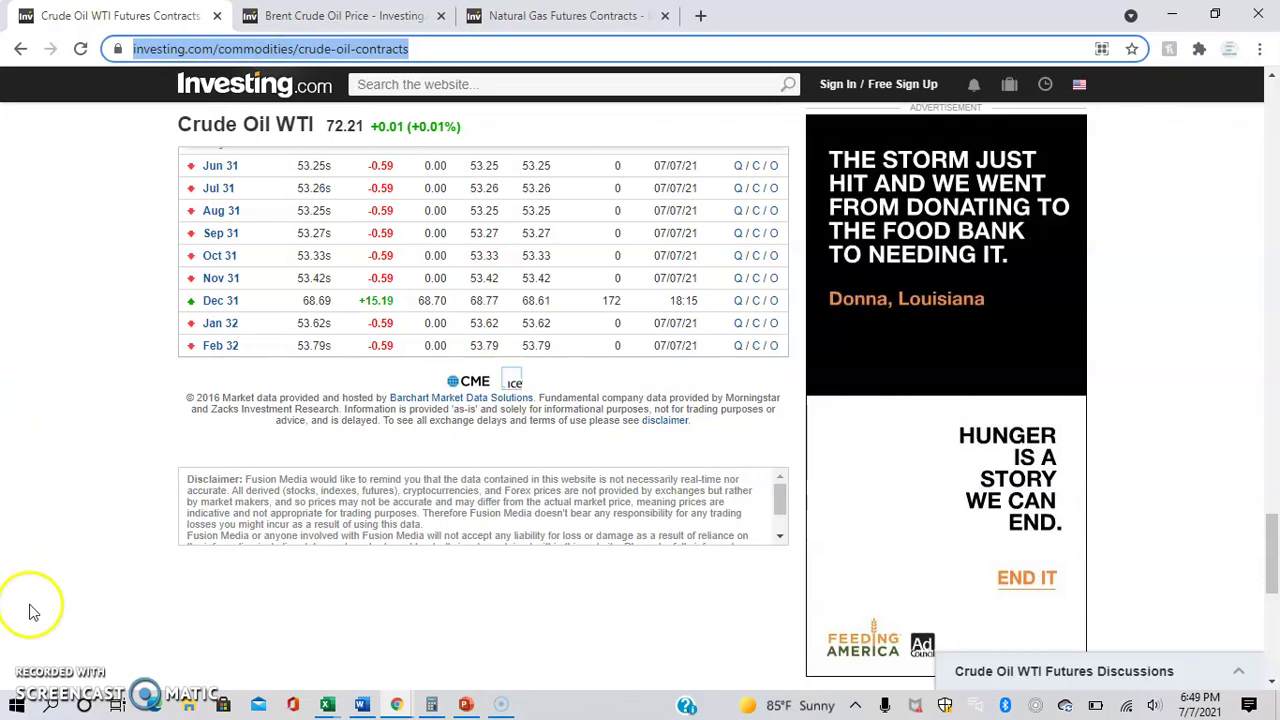
Step: Return to the empty Excel workbook, select cell B3 and bring up the Data ribbon
{"action": "key", "text": "alt+Tab"}
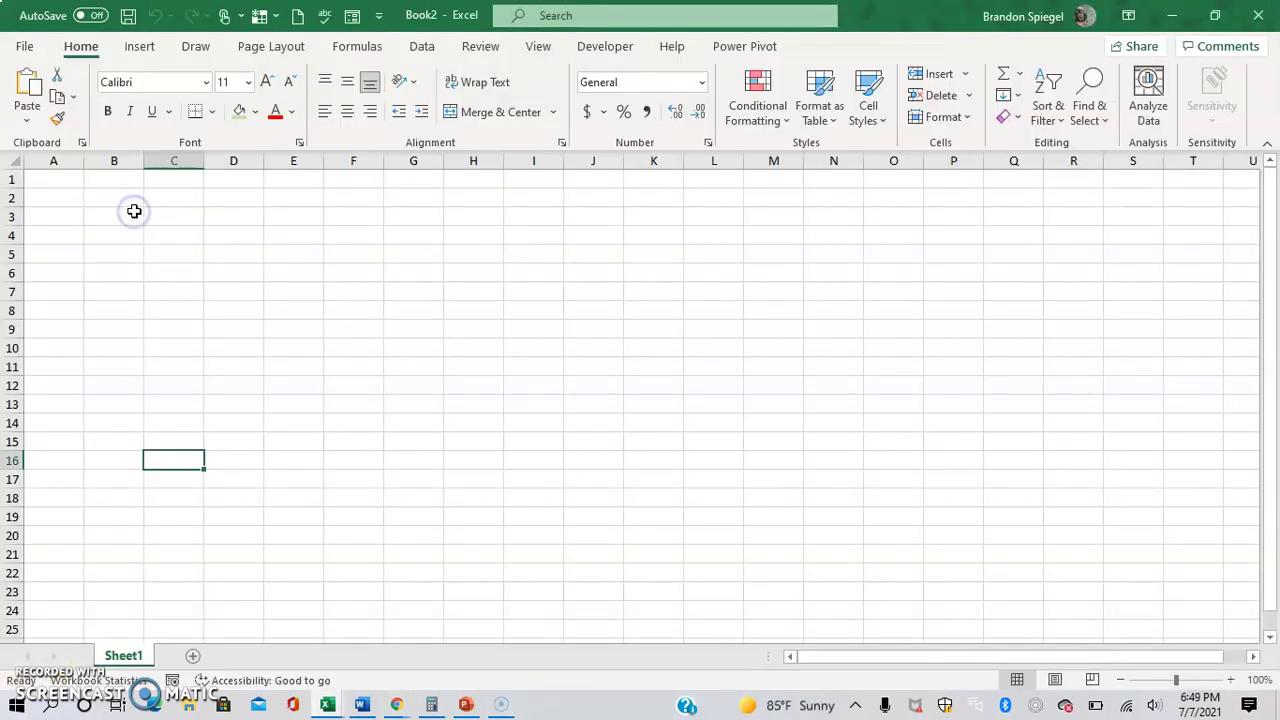
{"action": "left_click", "coordinate": [133, 213]}
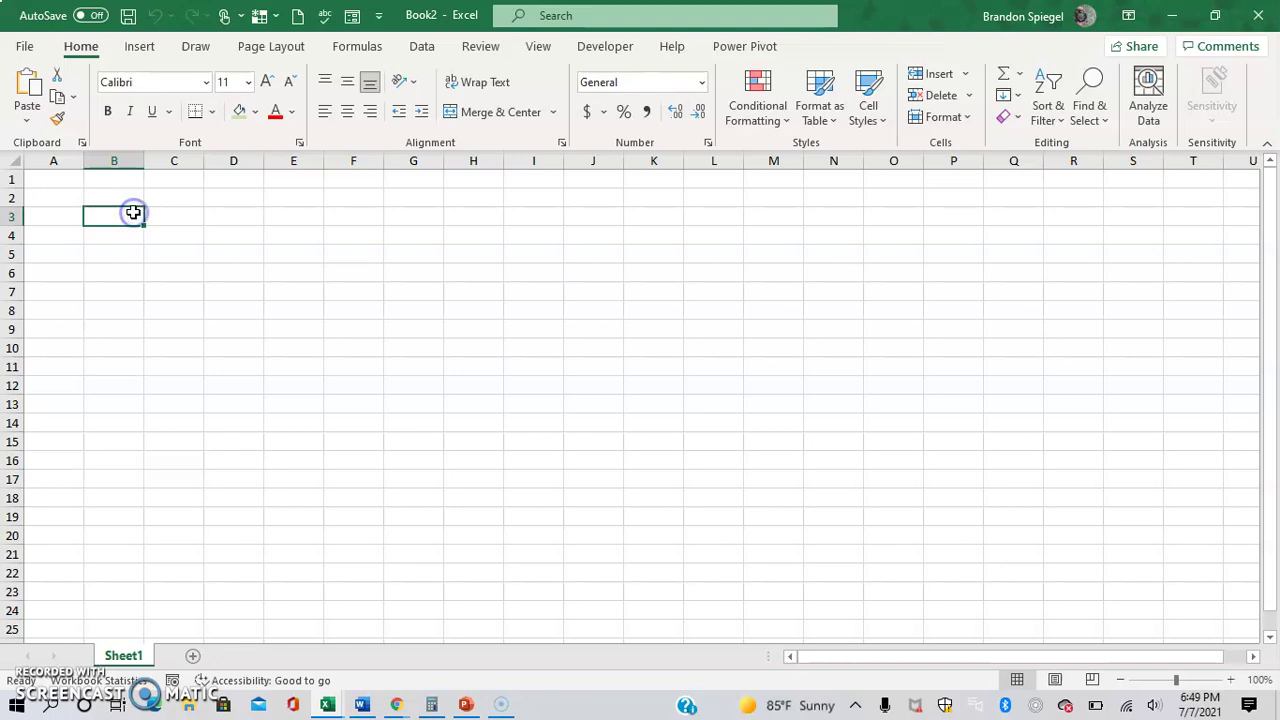
{"action": "left_click", "coordinate": [421, 52]}
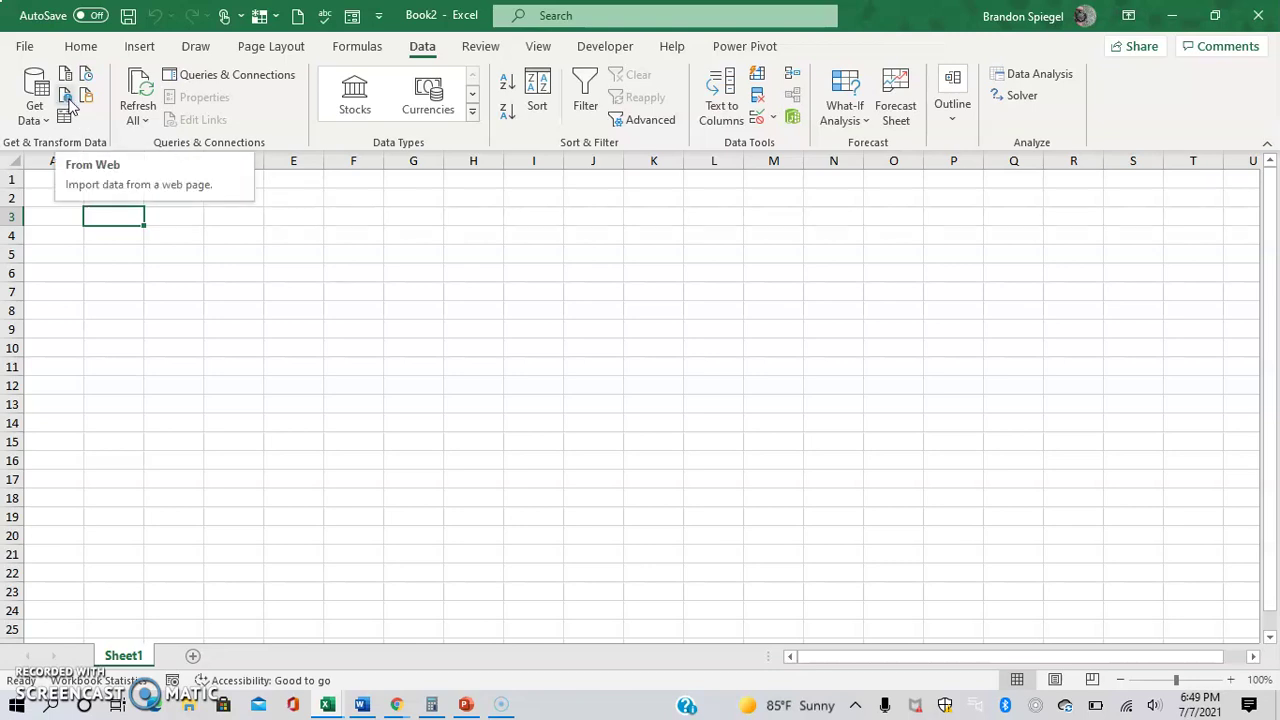
{"action": "left_click", "coordinate": [68, 102]}
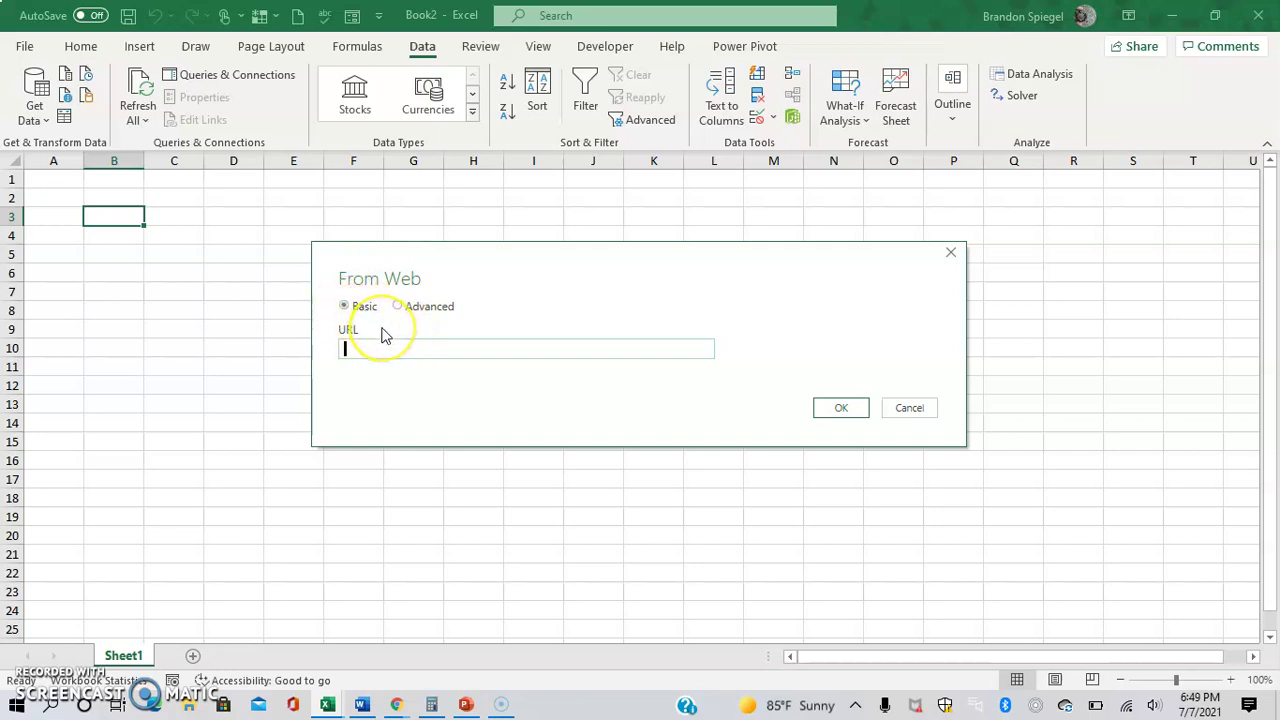
{"action": "key", "text": "ctrl+v"}
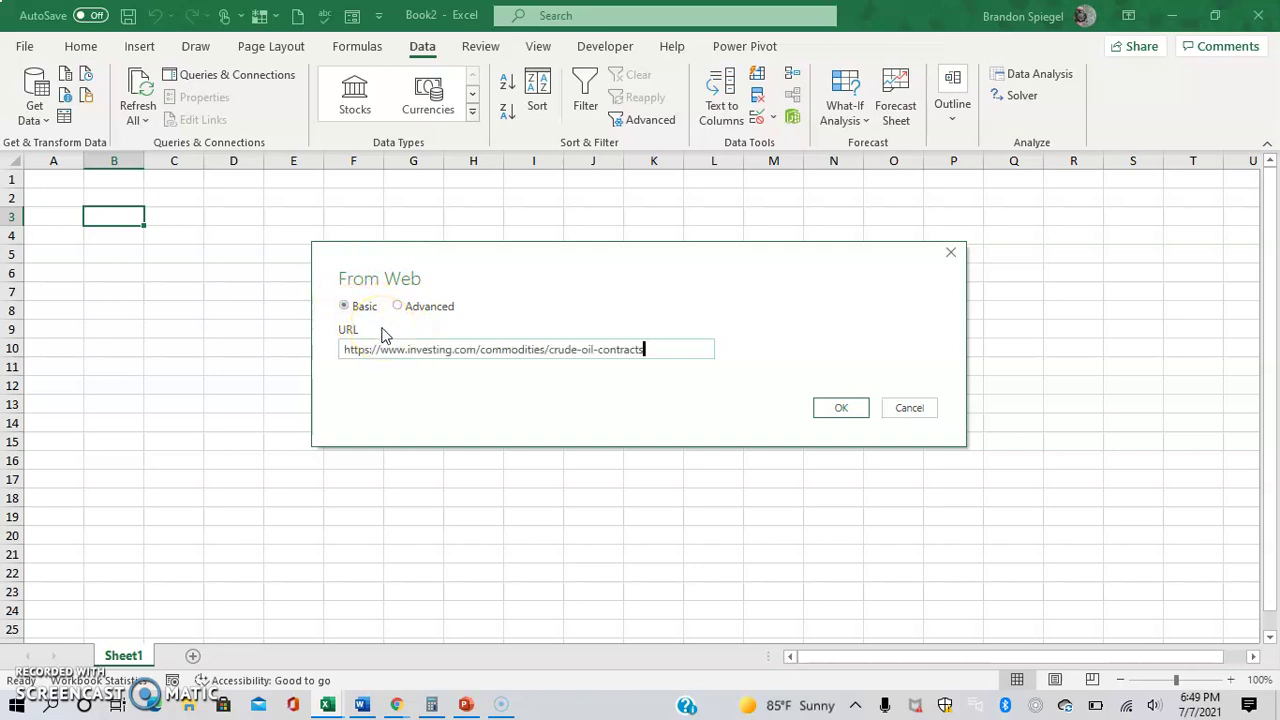
{"action": "left_click", "coordinate": [840, 409]}
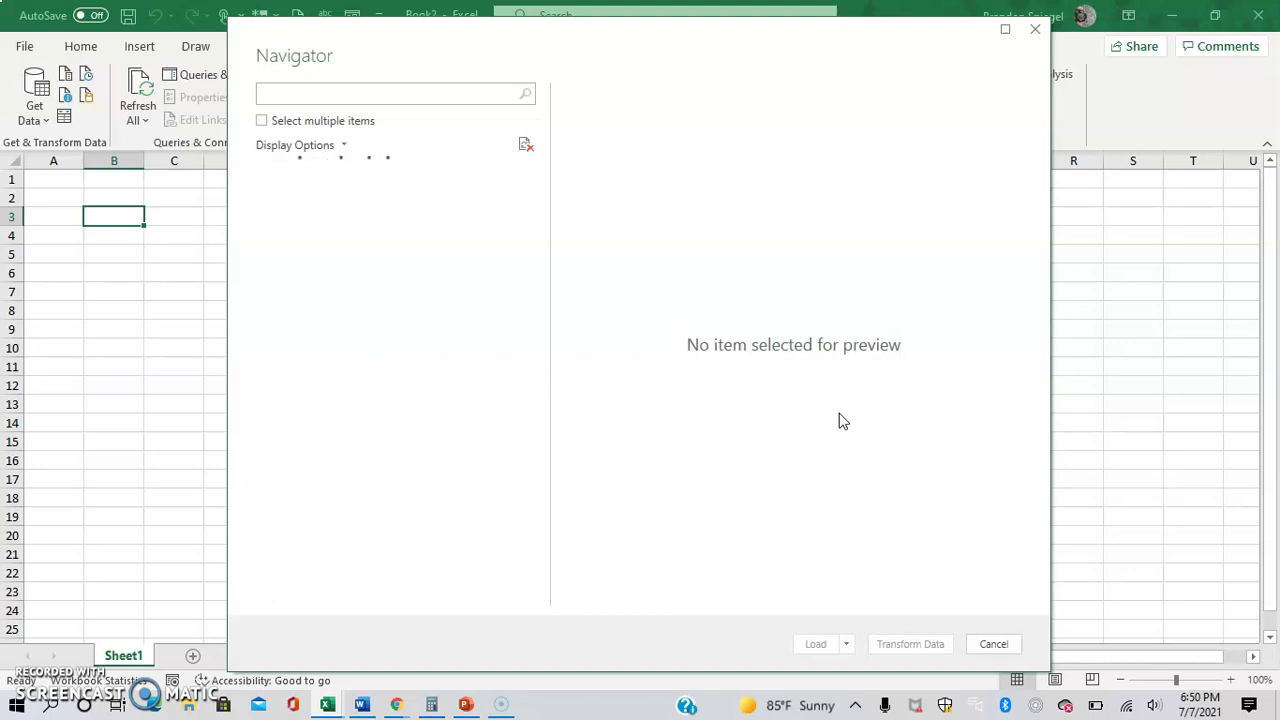
Step: Preview Tables 0 through 10 in the Navigator to find the futures curve
{"action": "left_click", "coordinate": [618, 374]}
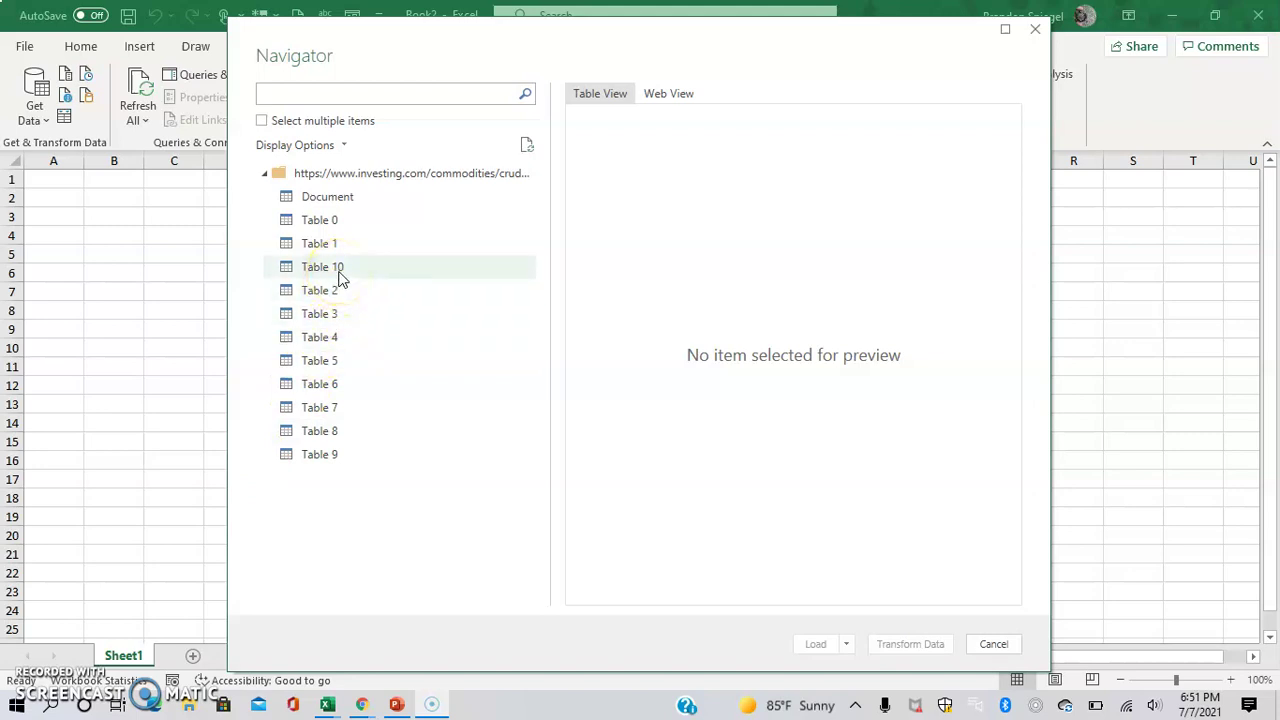
{"action": "left_click", "coordinate": [332, 221]}
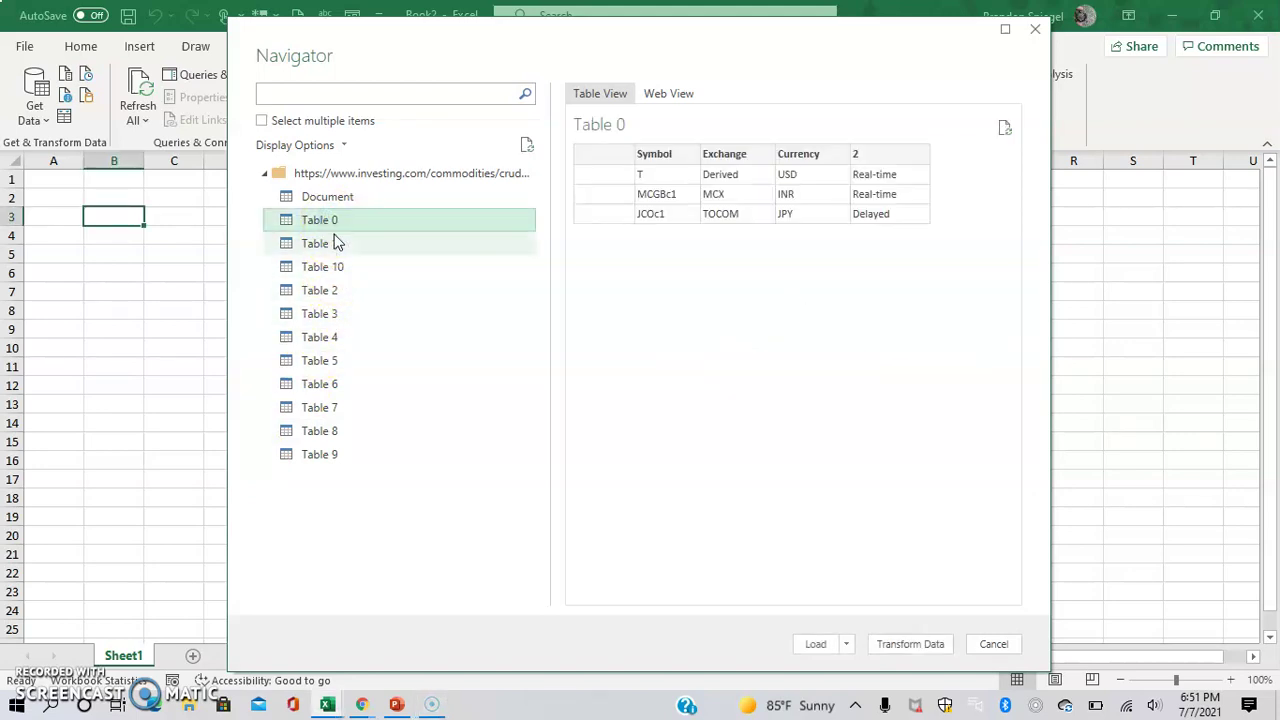
{"action": "left_click", "coordinate": [336, 244]}
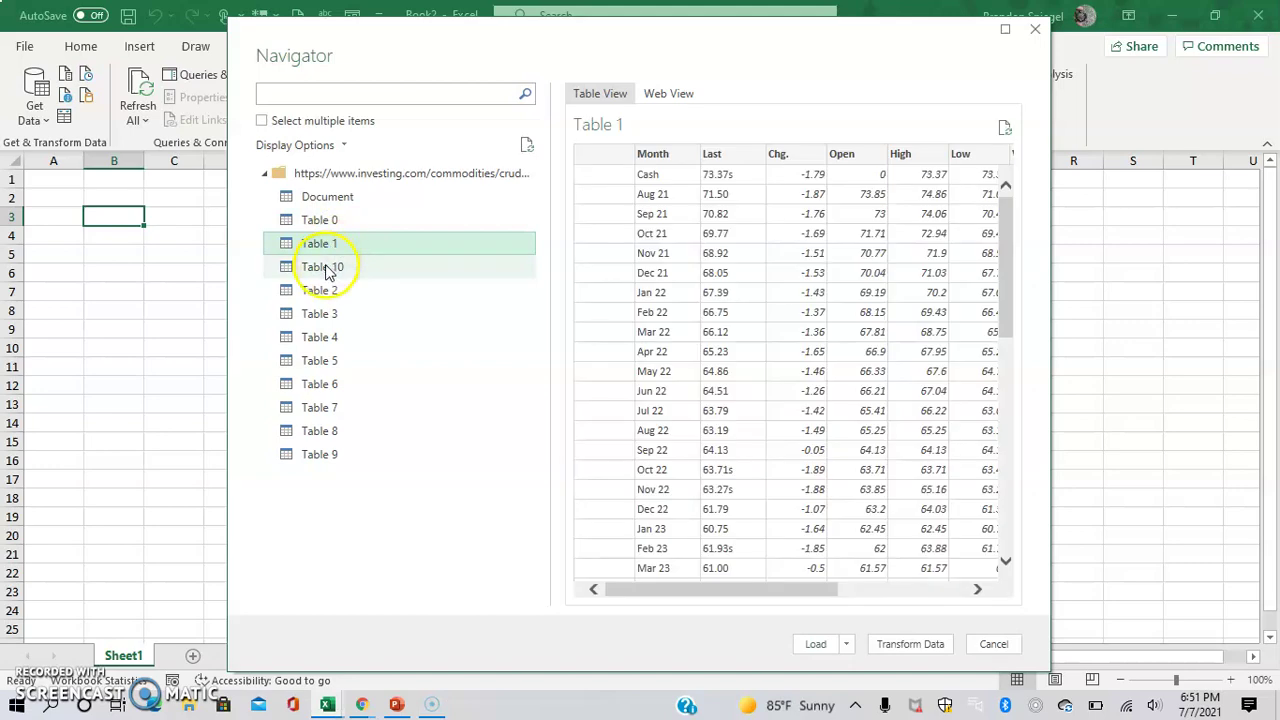
{"action": "left_click", "coordinate": [326, 268]}
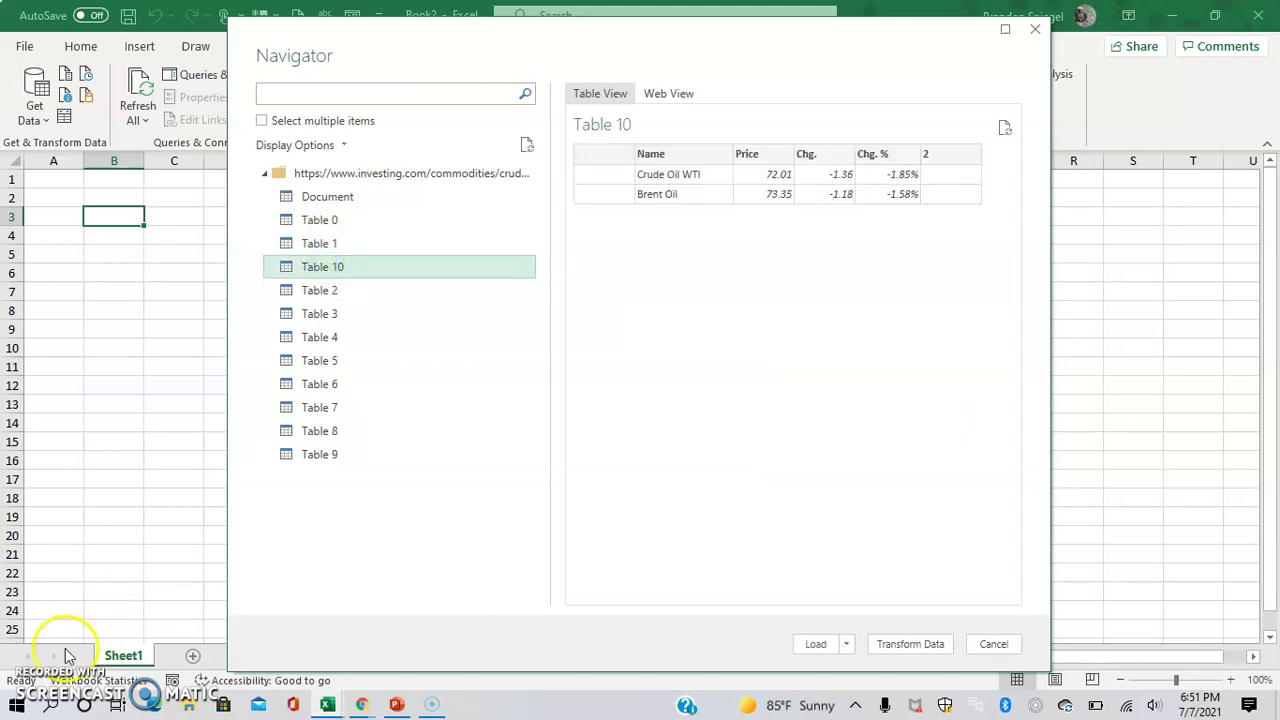
{"action": "left_click", "coordinate": [340, 291]}
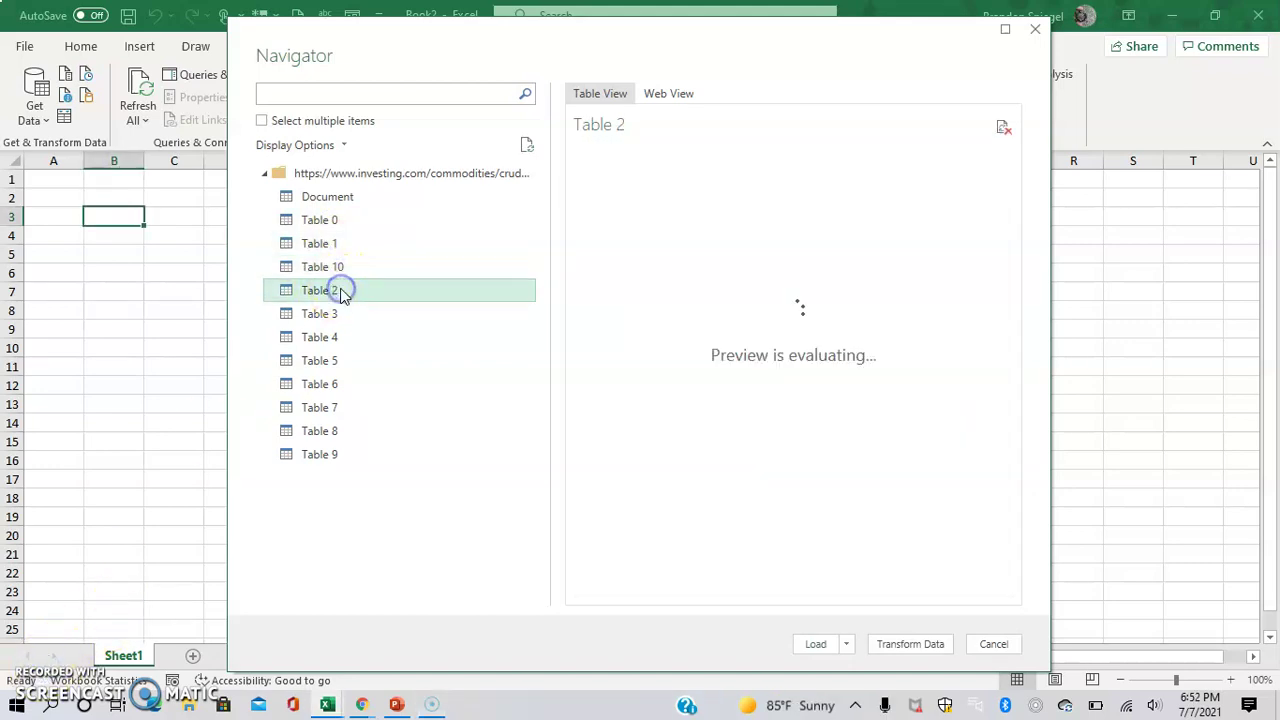
{"action": "left_click", "coordinate": [343, 313]}
{"action": "left_click", "coordinate": [345, 336]}
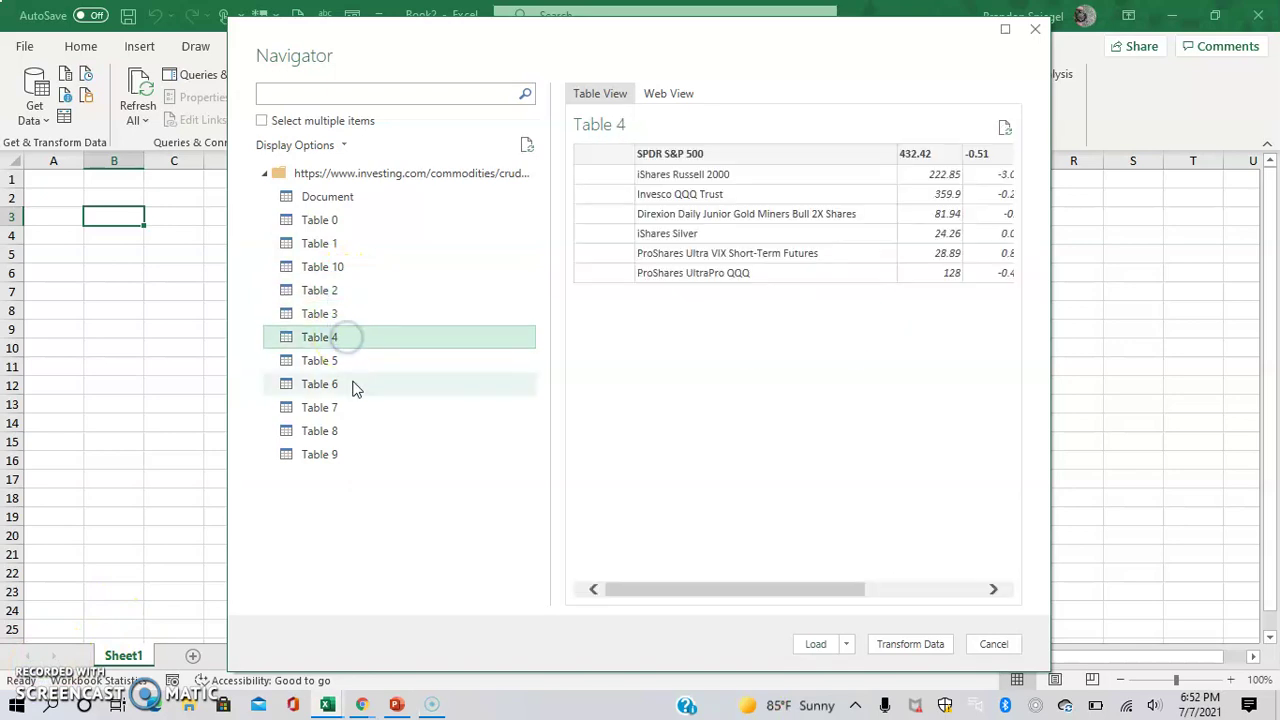
{"action": "left_click", "coordinate": [351, 362]}
{"action": "left_click", "coordinate": [358, 271]}
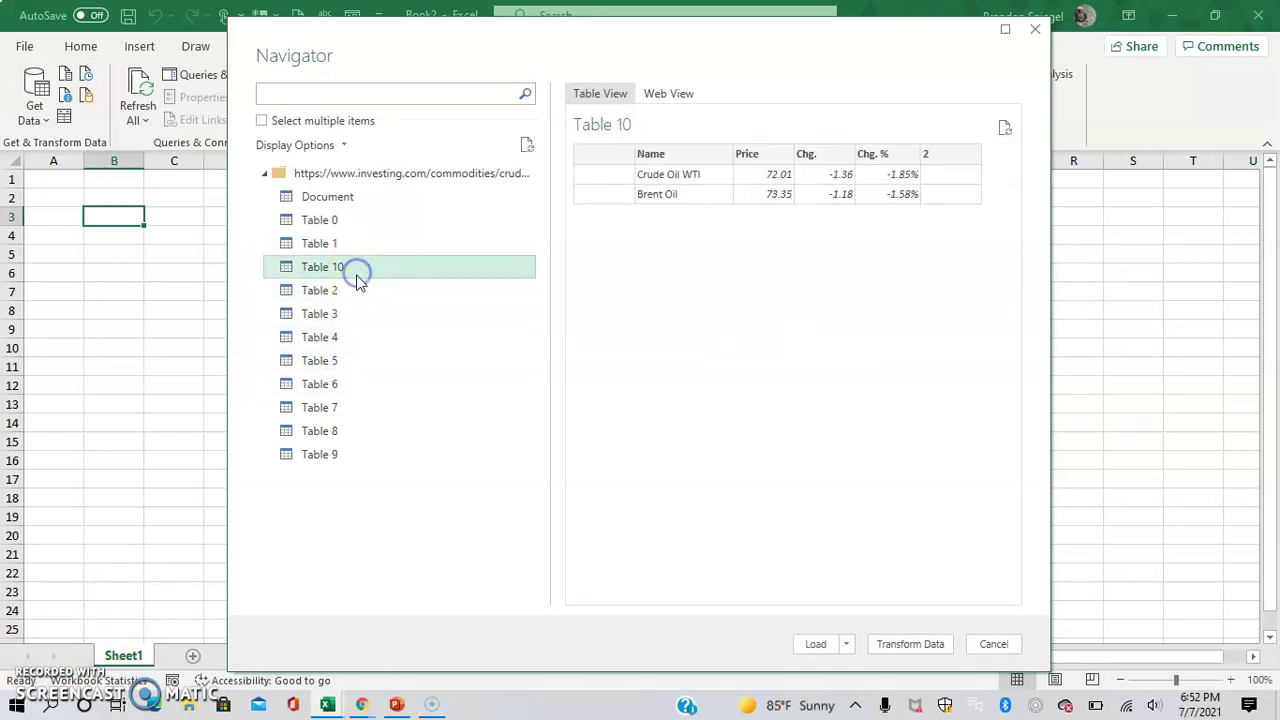
Step: Select Table 1 and scroll its preview of monthly contracts from Cash to Aug 25
{"action": "left_click", "coordinate": [357, 246]}
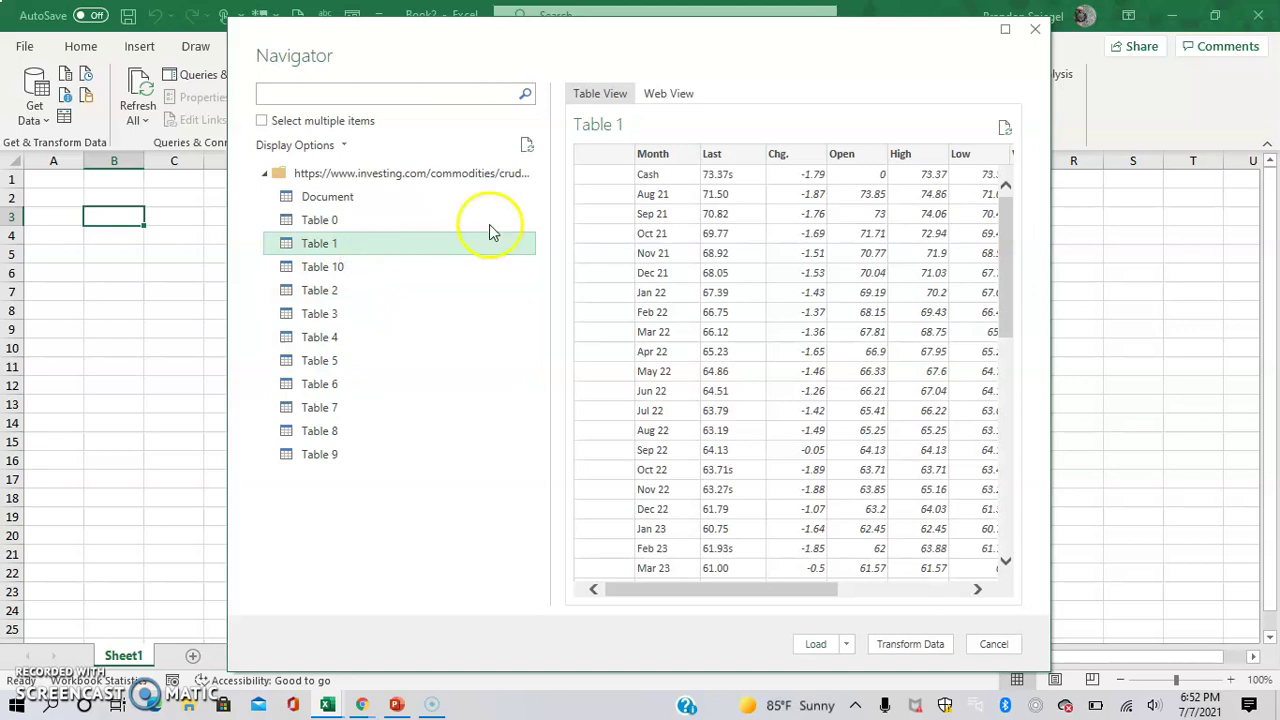
{"action": "mouse_move", "coordinate": [777, 592]}
{"action": "left_mouse_down"}
{"action": "mouse_move", "coordinate": [908, 589]}
{"action": "mouse_move", "coordinate": [776, 588]}
{"action": "left_mouse_up"}
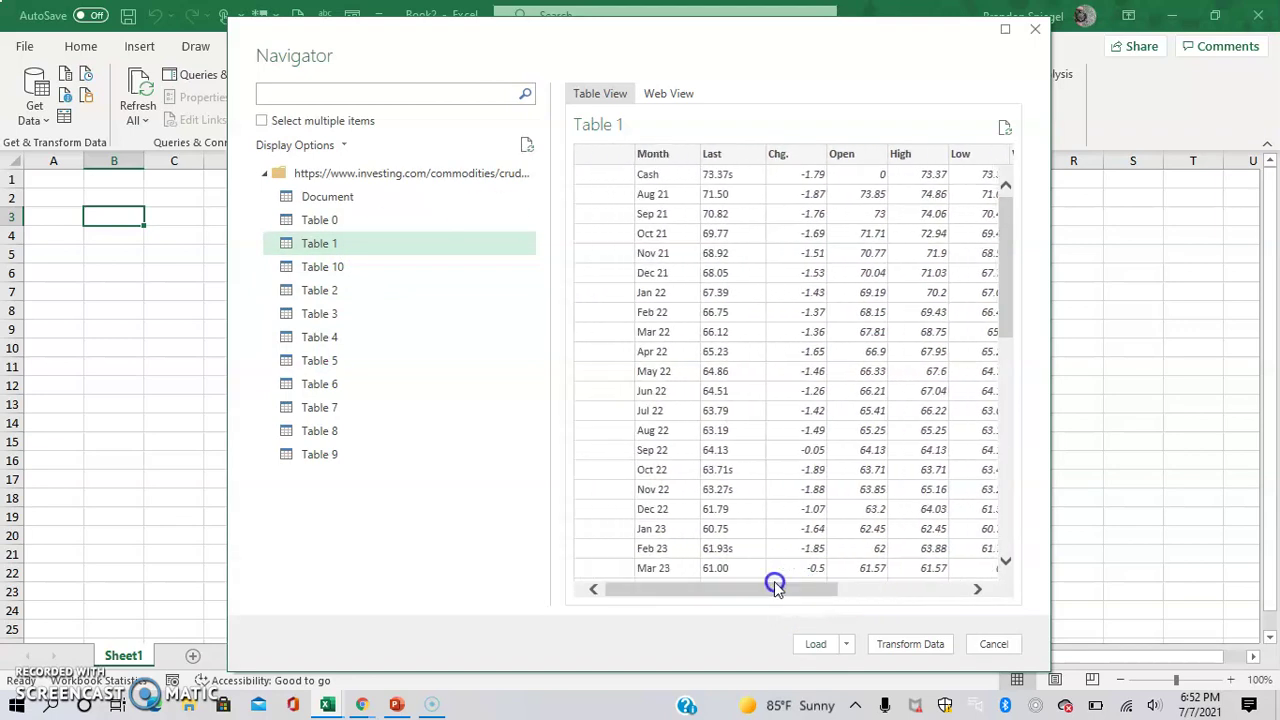
{"action": "scroll", "coordinate": [764, 495], "scroll_direction": "down", "scroll_amount": 4}
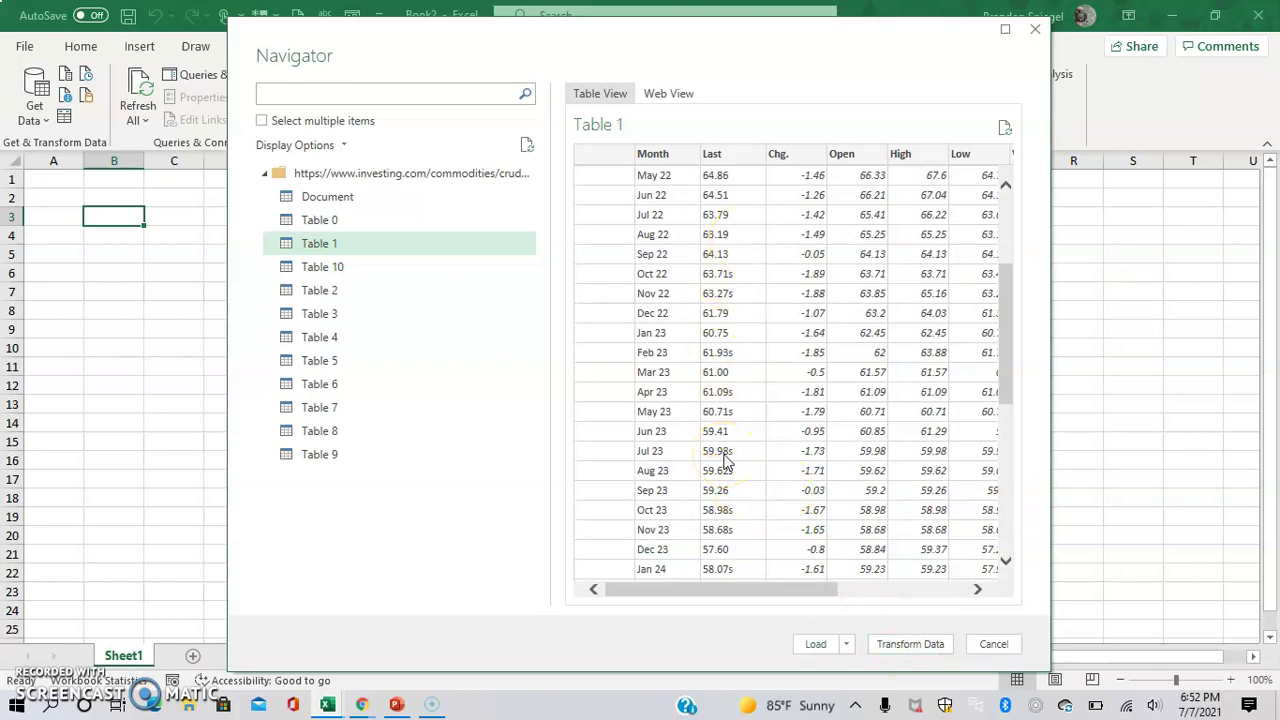
{"action": "scroll", "coordinate": [727, 460], "scroll_direction": "up", "scroll_amount": 4}
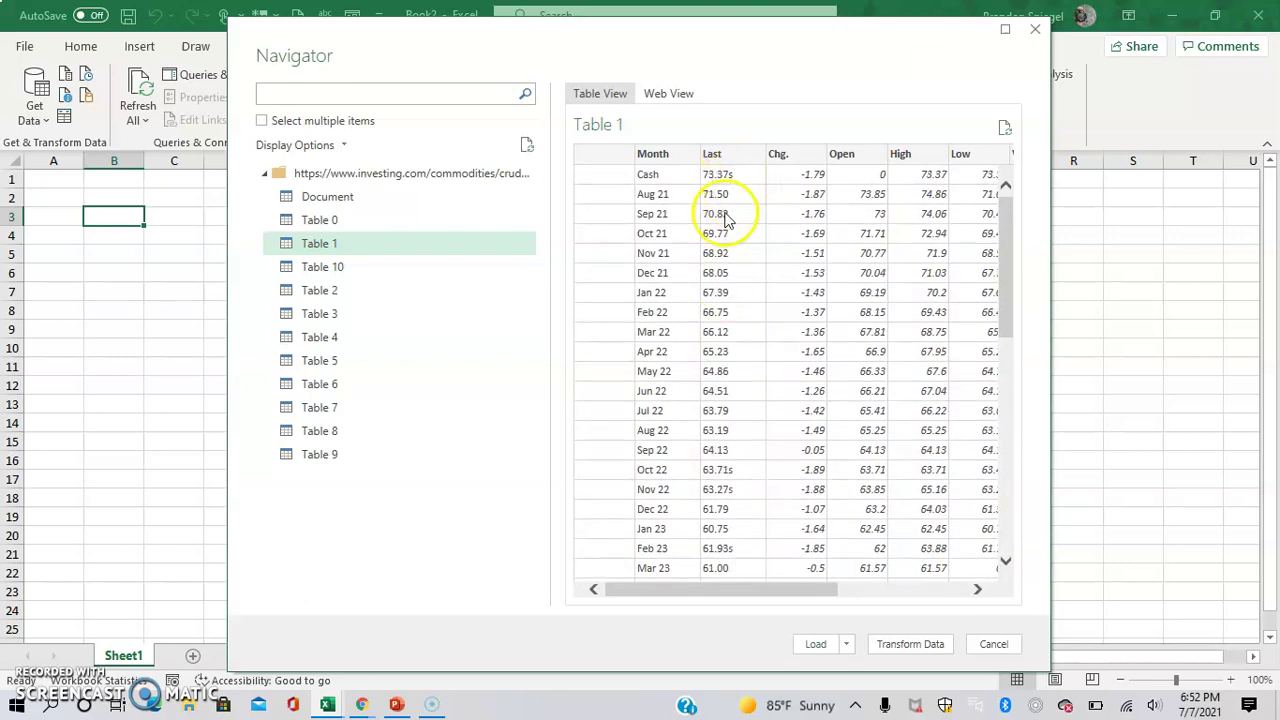
{"action": "scroll", "coordinate": [725, 285], "scroll_direction": "down", "scroll_amount": 3}
{"action": "scroll", "coordinate": [727, 287], "scroll_direction": "down", "scroll_amount": 10}
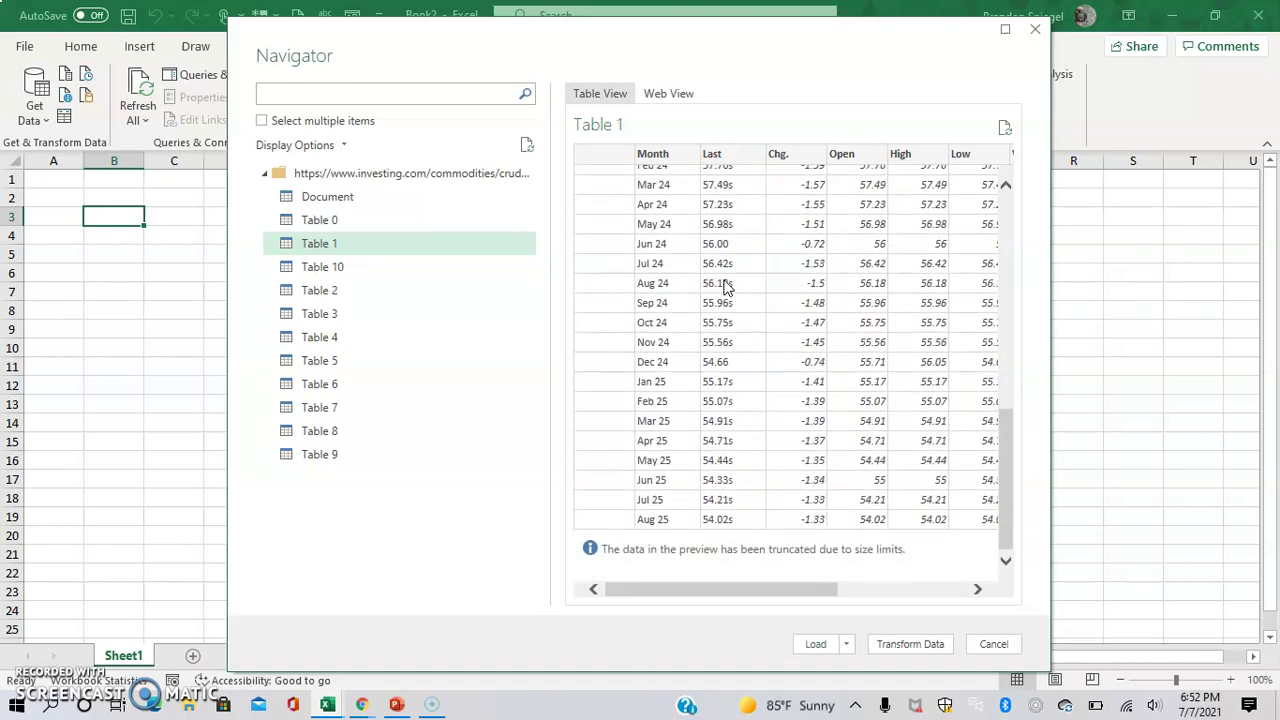
Step: Open Table 1 in Power Query Editor and start splitting the Last column by delimiter
{"action": "left_click", "coordinate": [911, 645]}
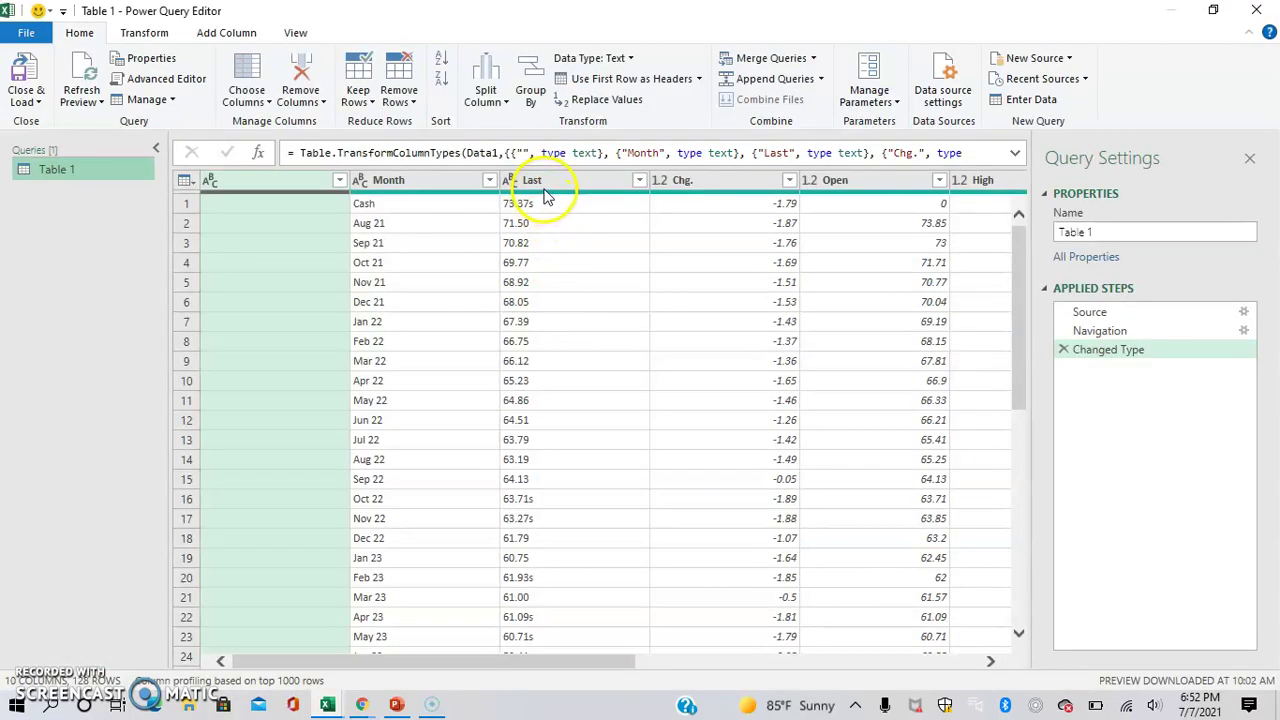
{"action": "left_click", "coordinate": [555, 190]}
{"action": "left_click", "coordinate": [551, 186]}
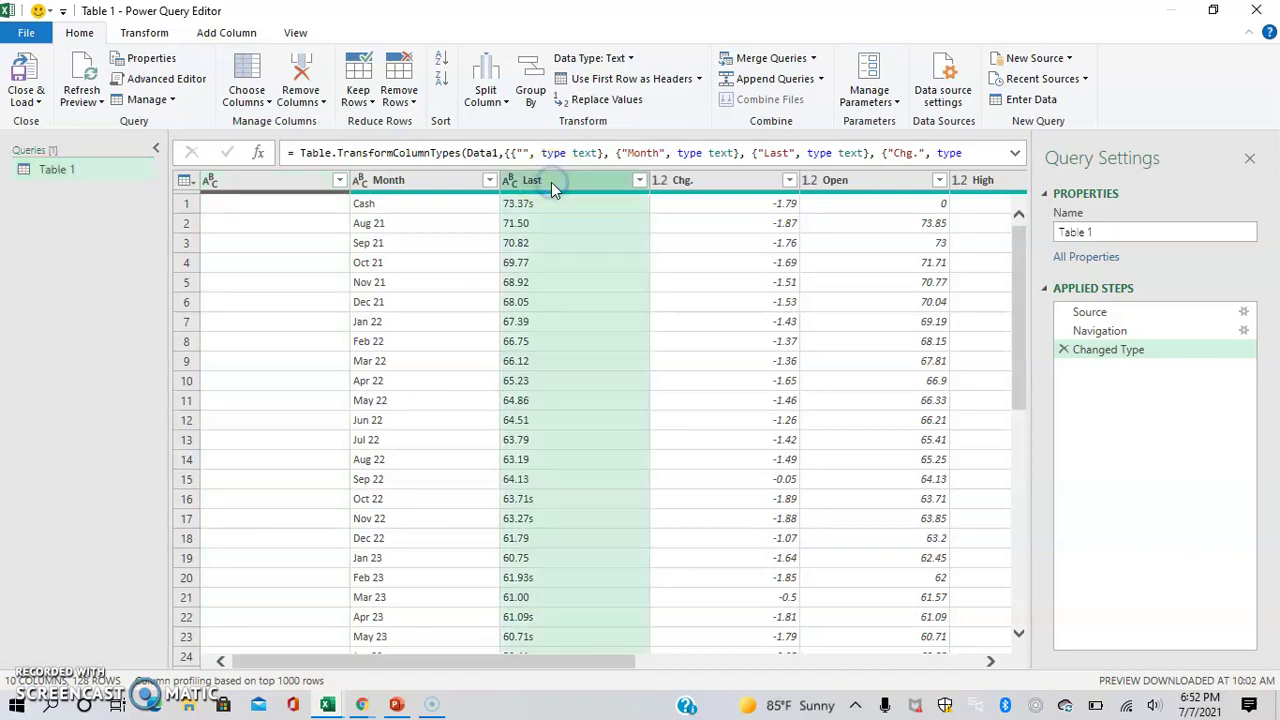
{"action": "left_click", "coordinate": [551, 245]}
{"action": "left_click", "coordinate": [528, 205]}
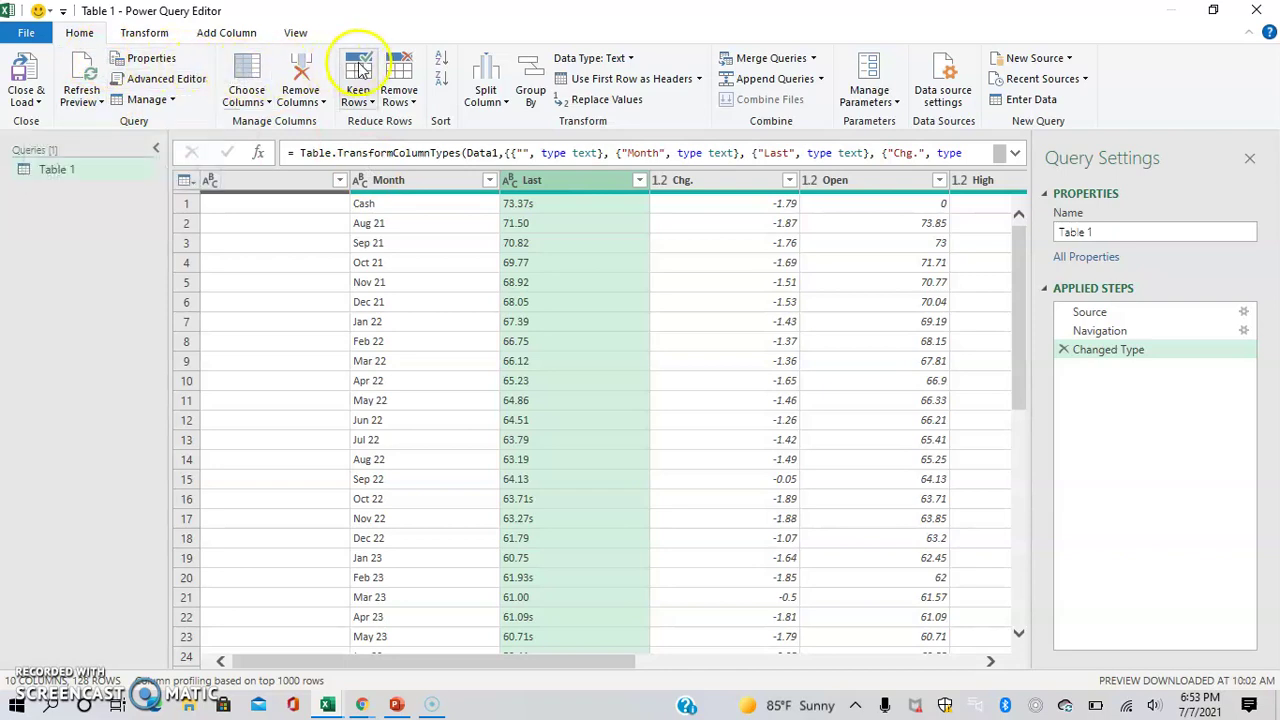
{"action": "left_click", "coordinate": [484, 96]}
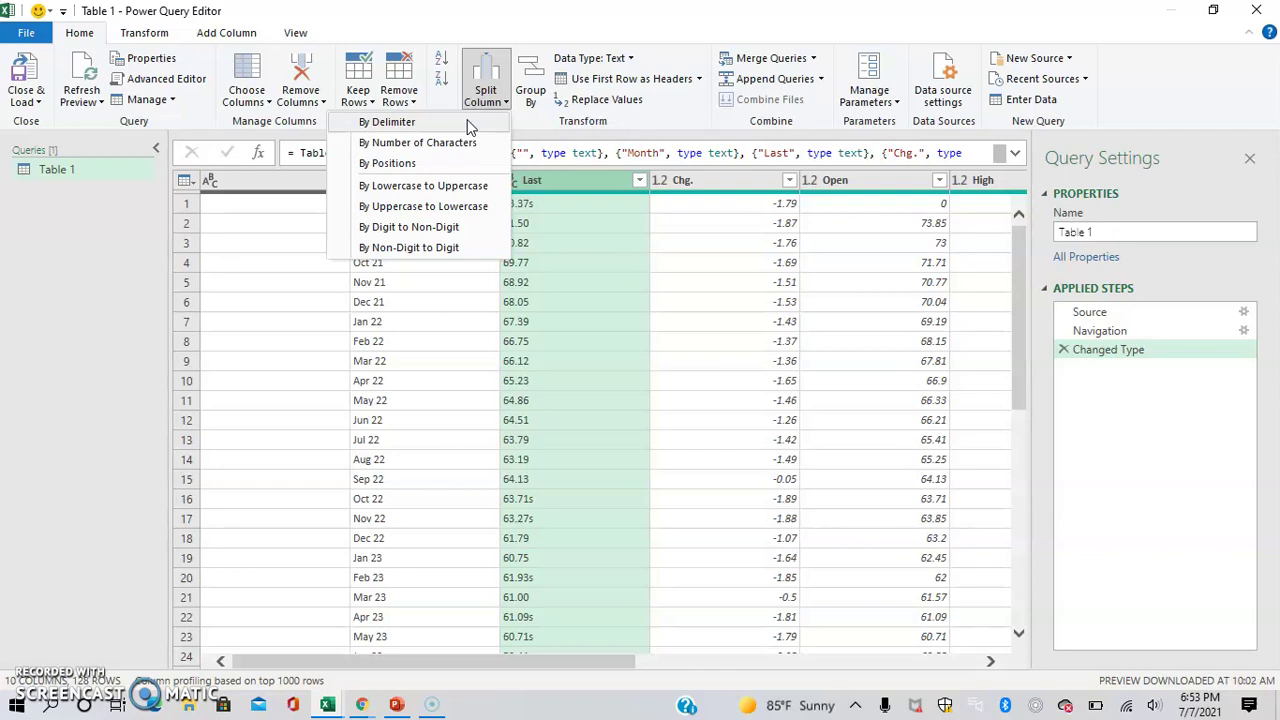
{"action": "left_click", "coordinate": [470, 124]}
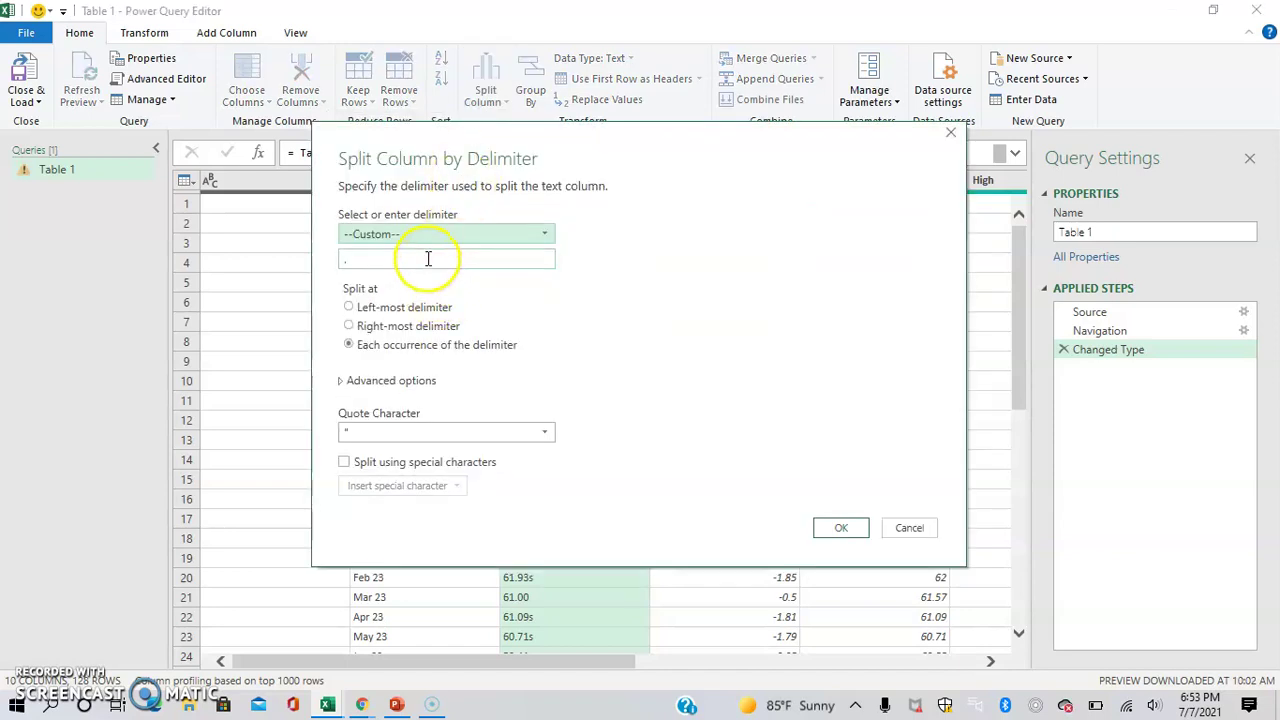
Step: Split the Last column on custom delimiter 's' with quote character None
{"action": "left_click", "coordinate": [428, 236]}
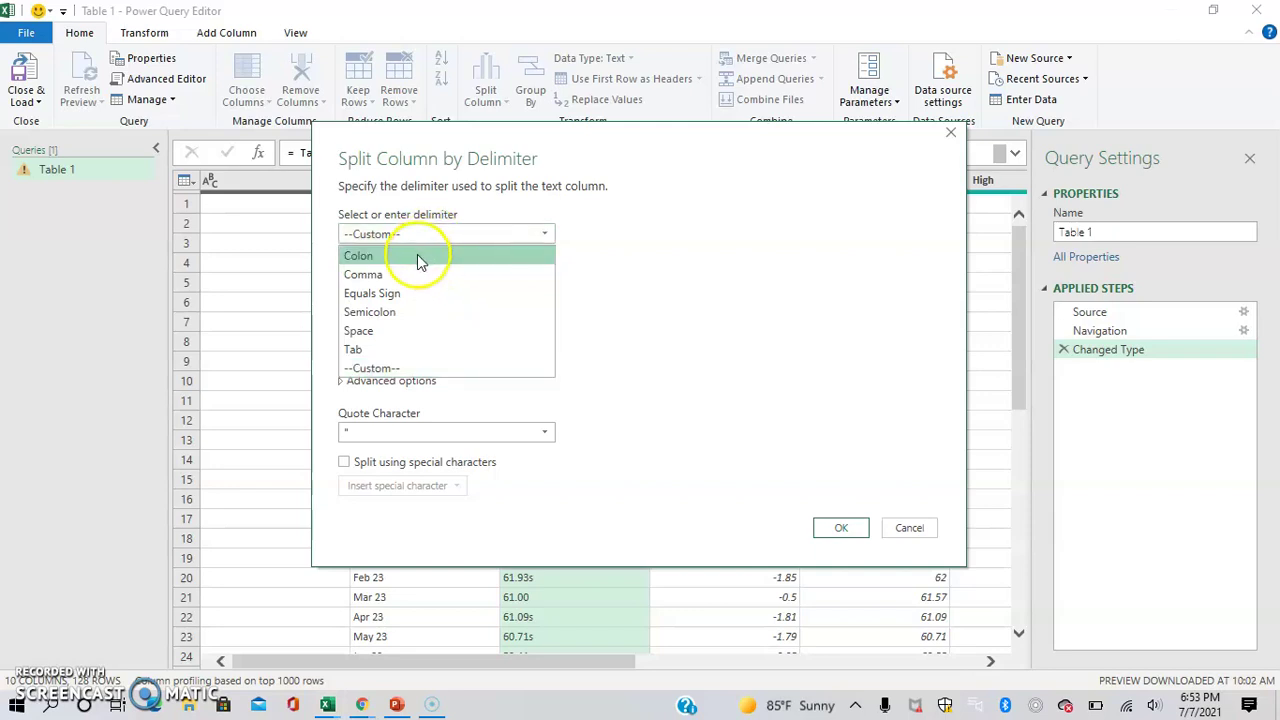
{"action": "left_click", "coordinate": [383, 340]}
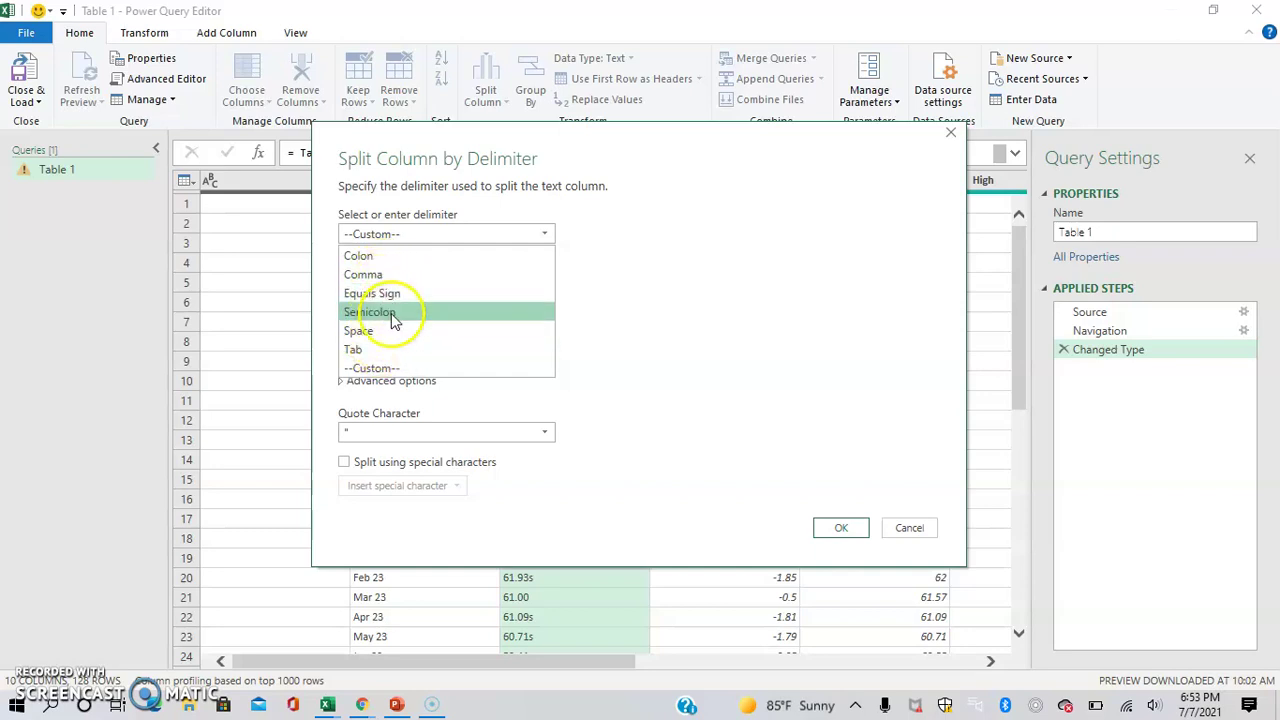
{"action": "left_click", "coordinate": [407, 370]}
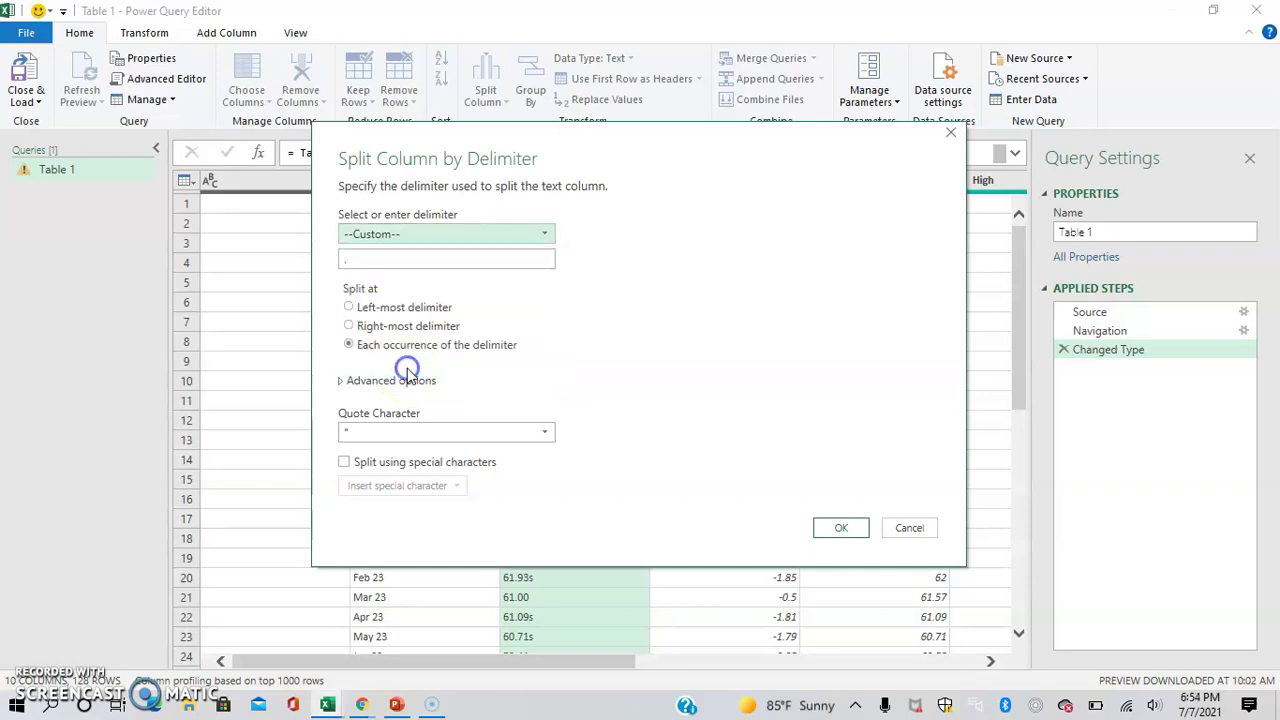
{"action": "left_click", "coordinate": [392, 264]}
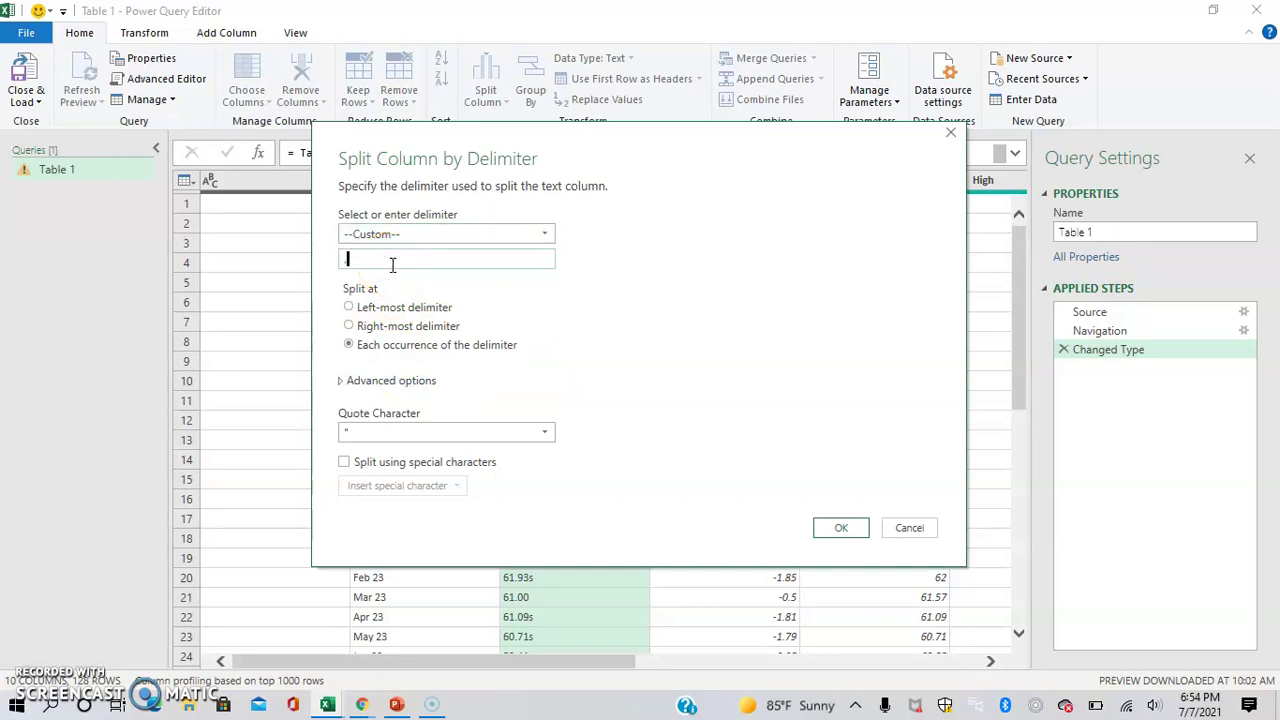
{"action": "key", "text": "BackSpace"}
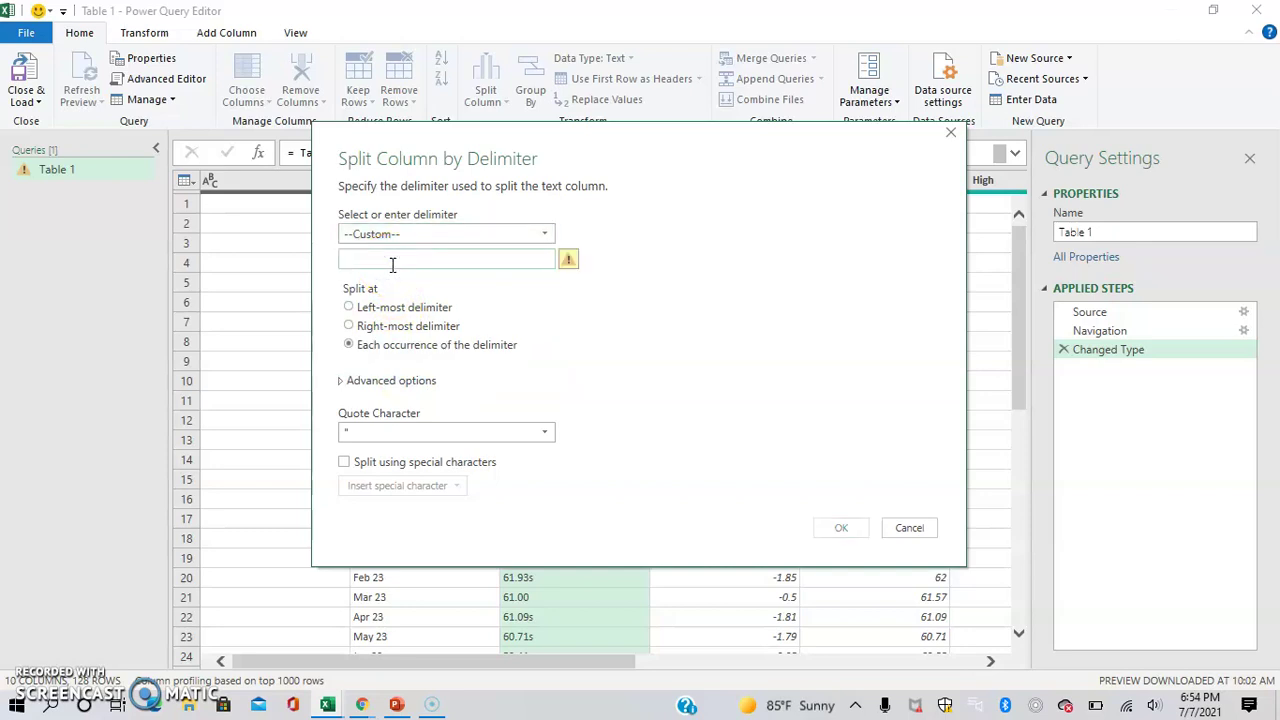
{"action": "type", "text": "s"}
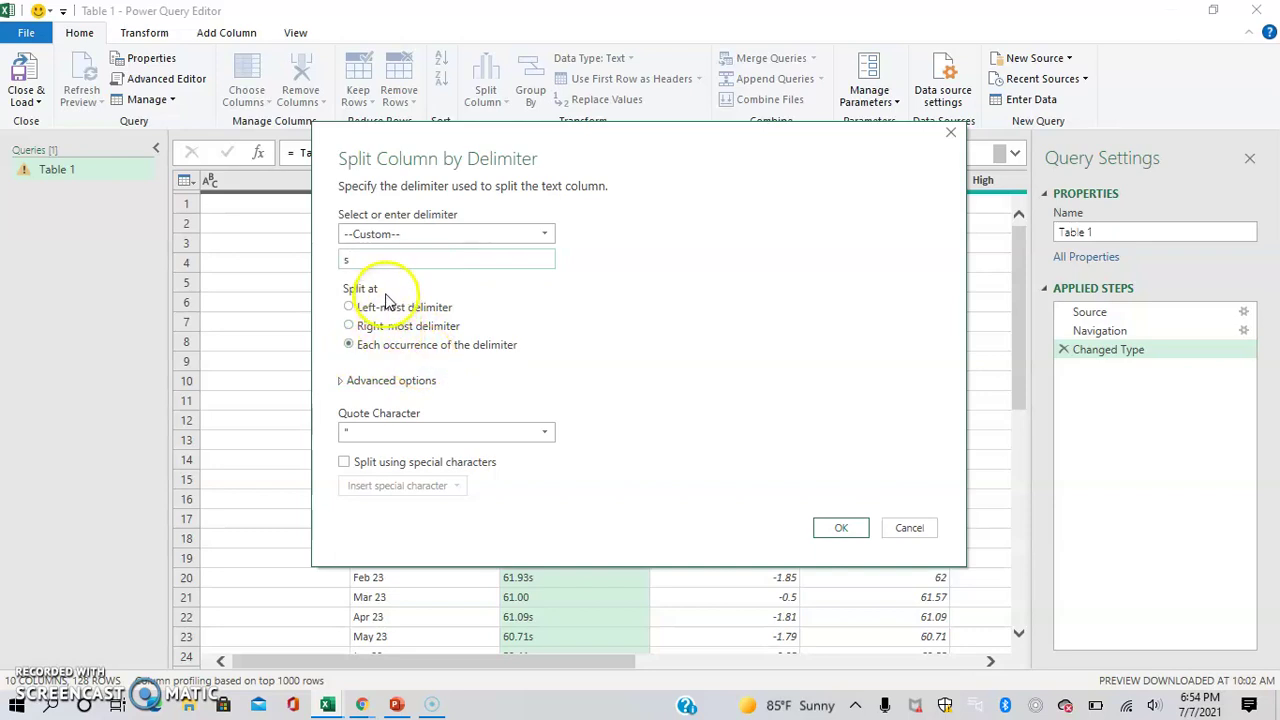
{"action": "left_click", "coordinate": [486, 272]}
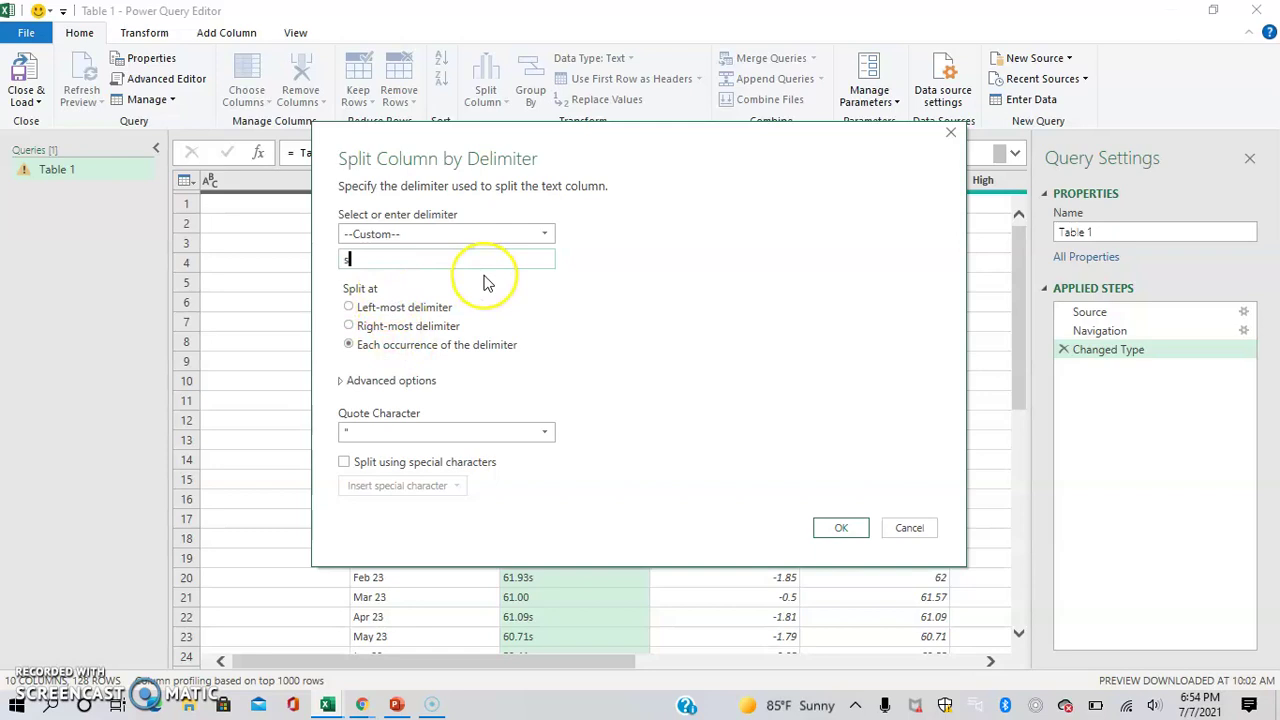
{"action": "type", "text": "s"}
{"action": "left_click", "coordinate": [462, 288]}
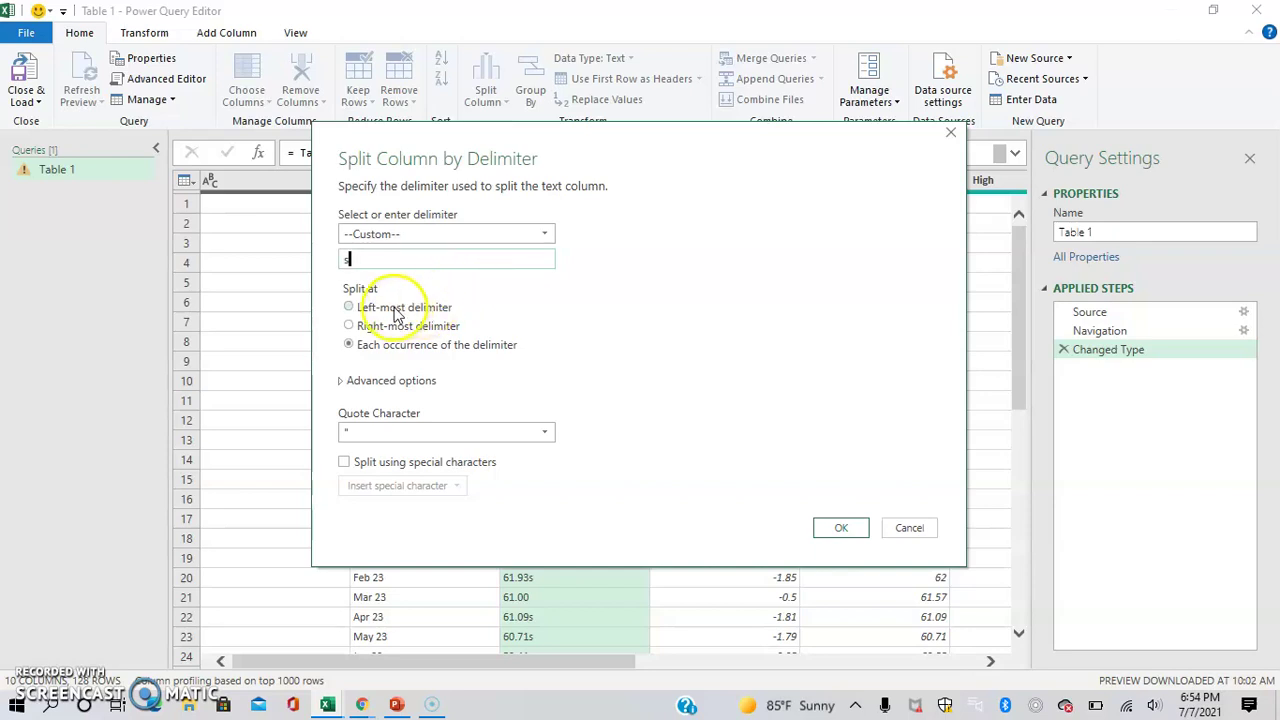
{"action": "left_click", "coordinate": [498, 433]}
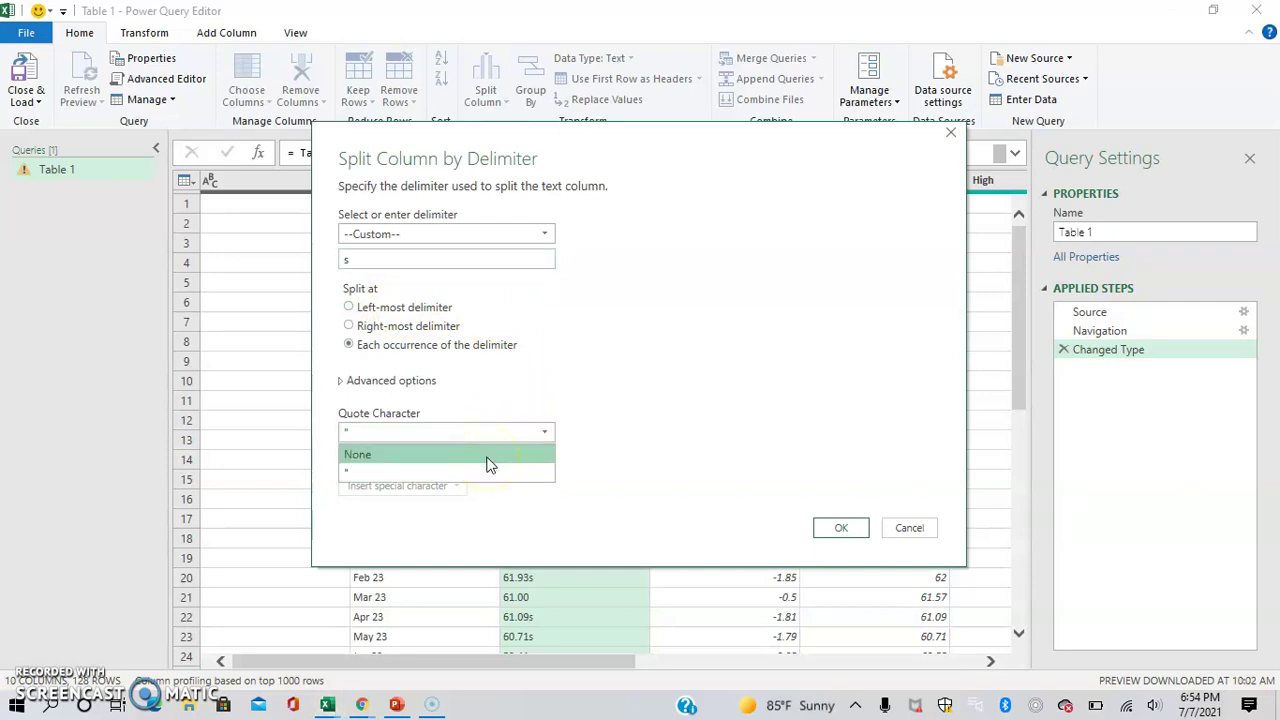
{"action": "left_click", "coordinate": [490, 458]}
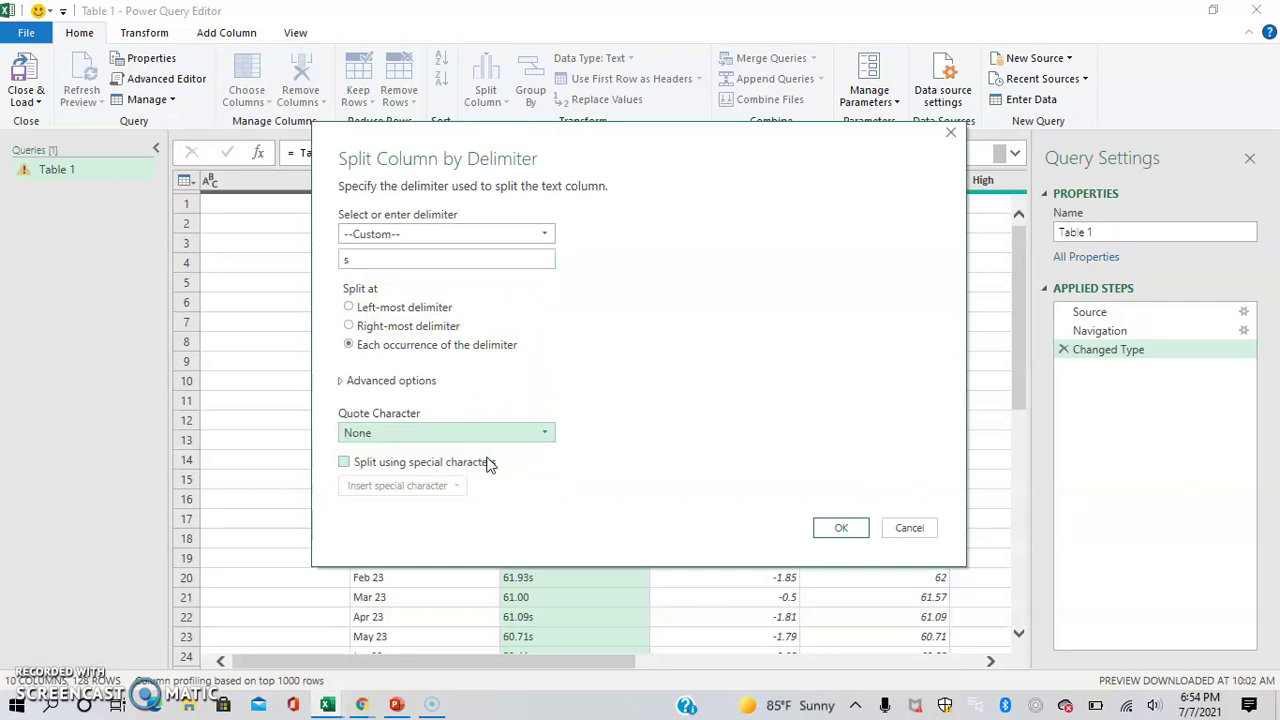
{"action": "left_click", "coordinate": [840, 530]}
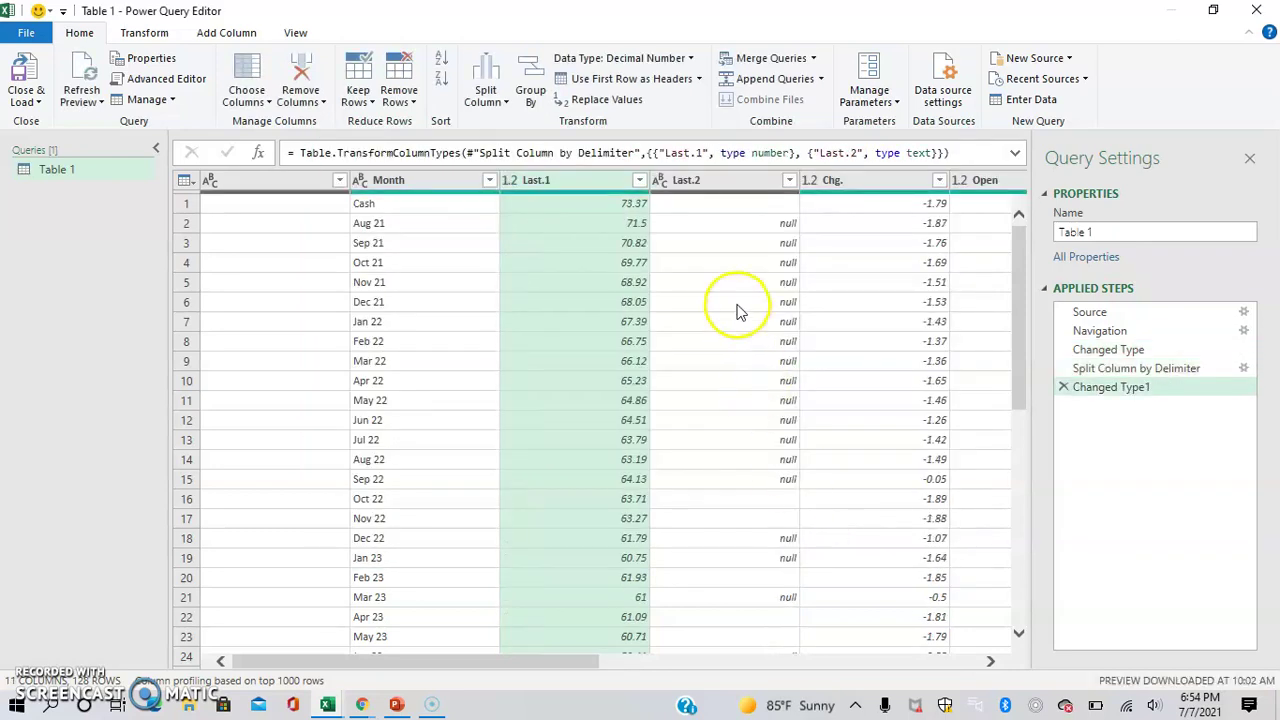
Step: Remove the Last.2 column from the futures query
{"action": "left_click", "coordinate": [737, 301]}
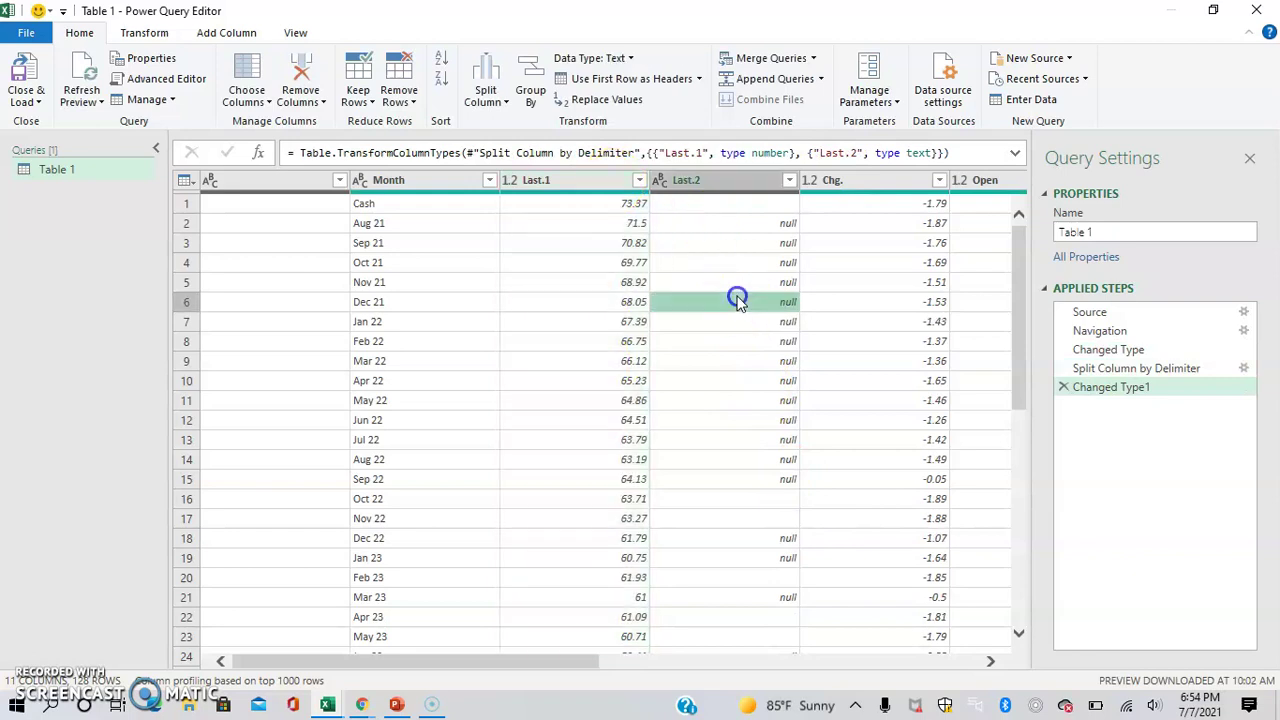
{"action": "left_click", "coordinate": [707, 180]}
{"action": "right_click", "coordinate": [707, 180]}
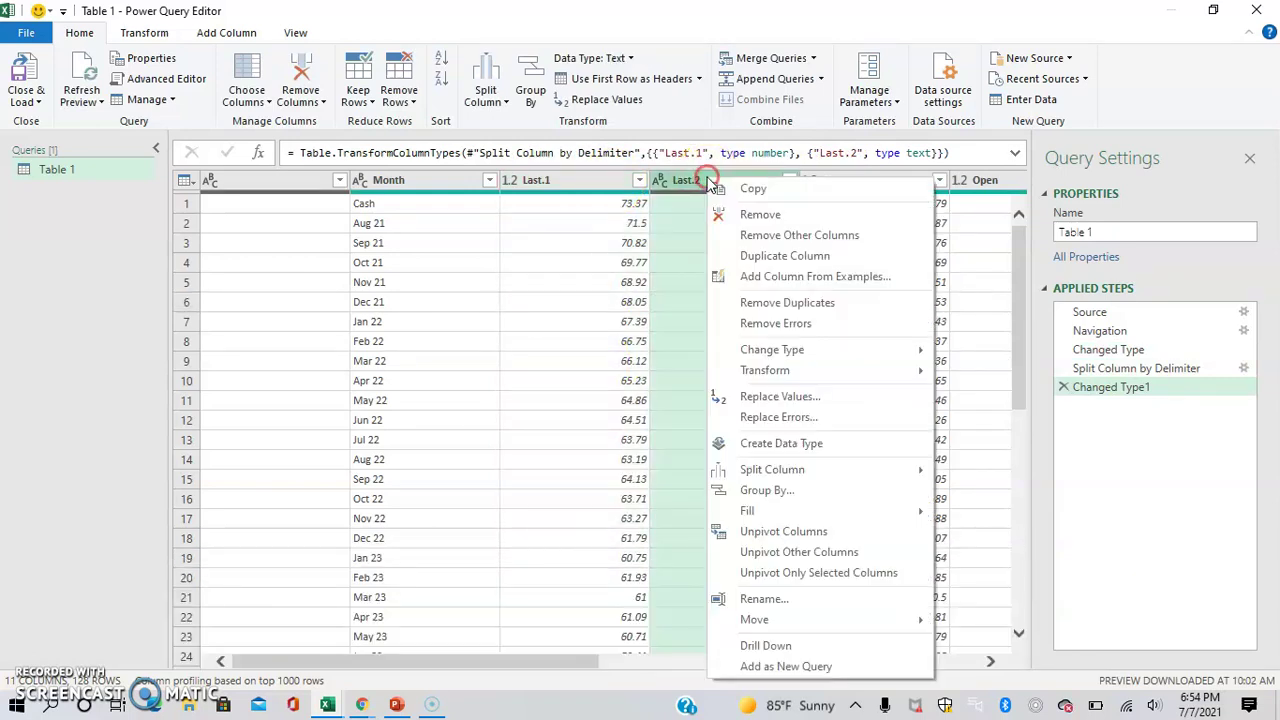
{"action": "left_click", "coordinate": [692, 225]}
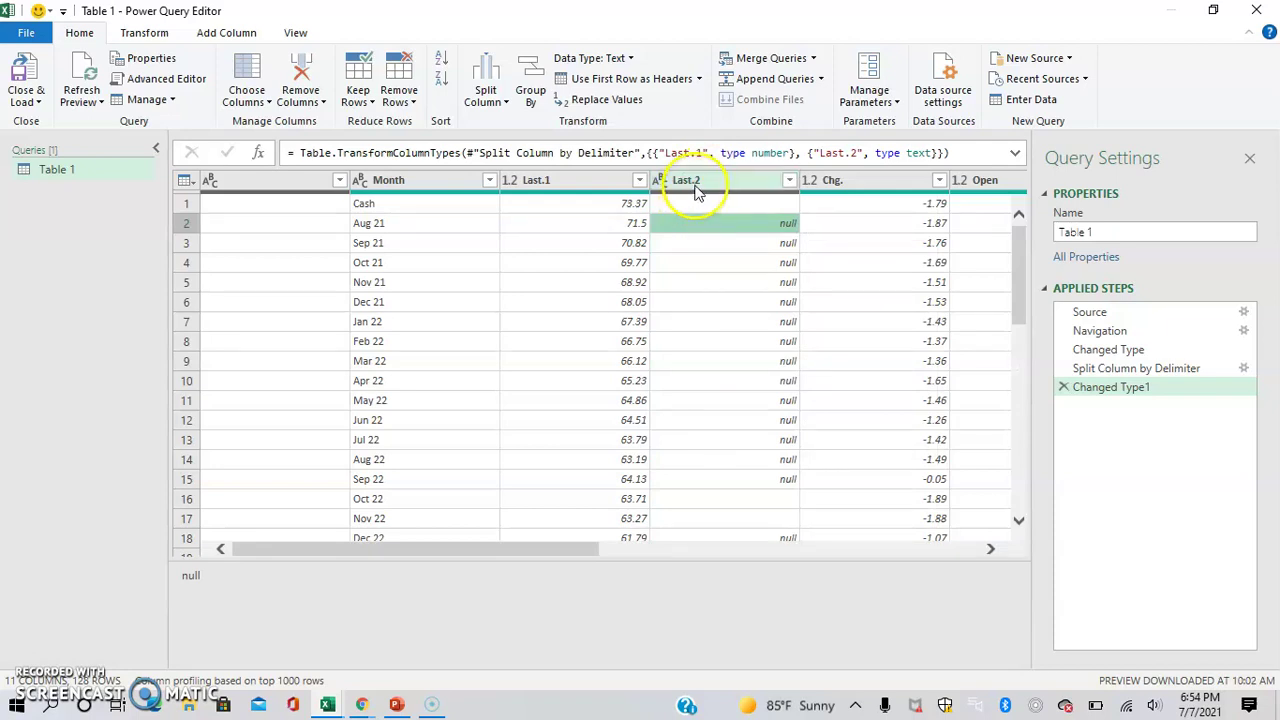
{"action": "right_click", "coordinate": [697, 186]}
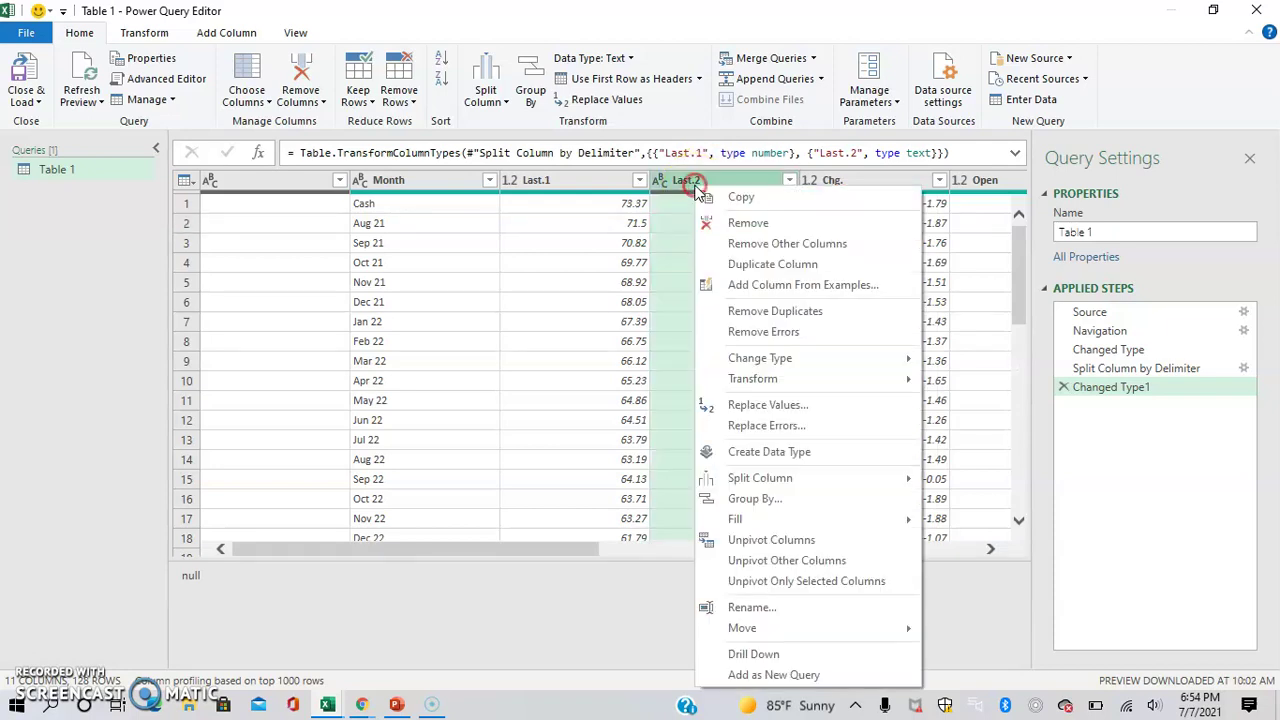
{"action": "left_click", "coordinate": [740, 223]}
Step: Check the Last.1 prices, then Close & Load the query into the workbook
{"action": "left_click", "coordinate": [578, 204]}
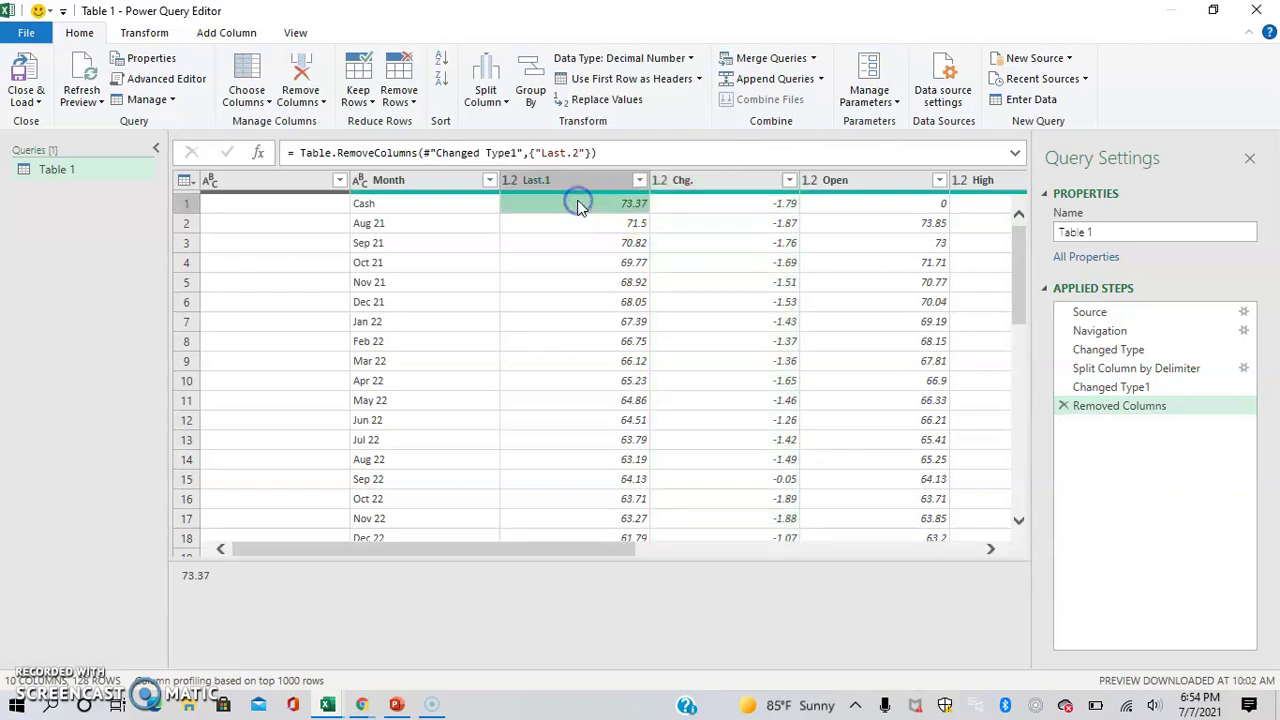
{"action": "left_click", "coordinate": [574, 245]}
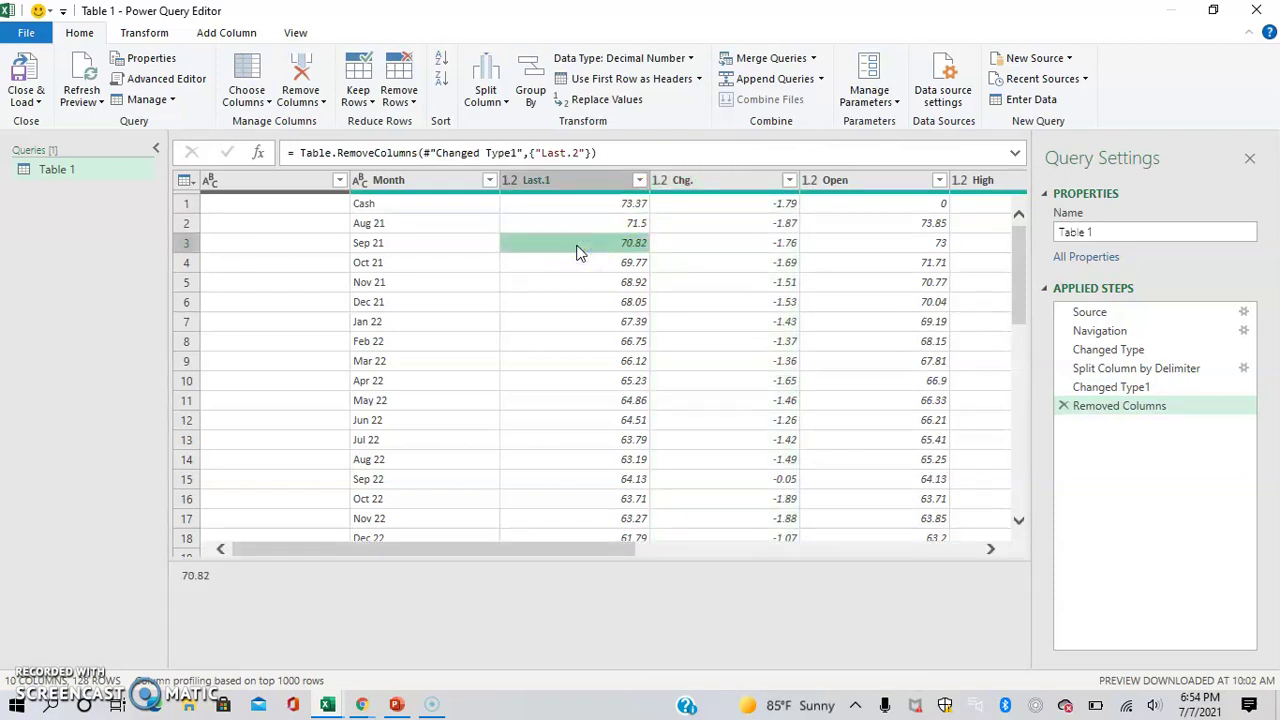
{"action": "left_click", "coordinate": [30, 68]}
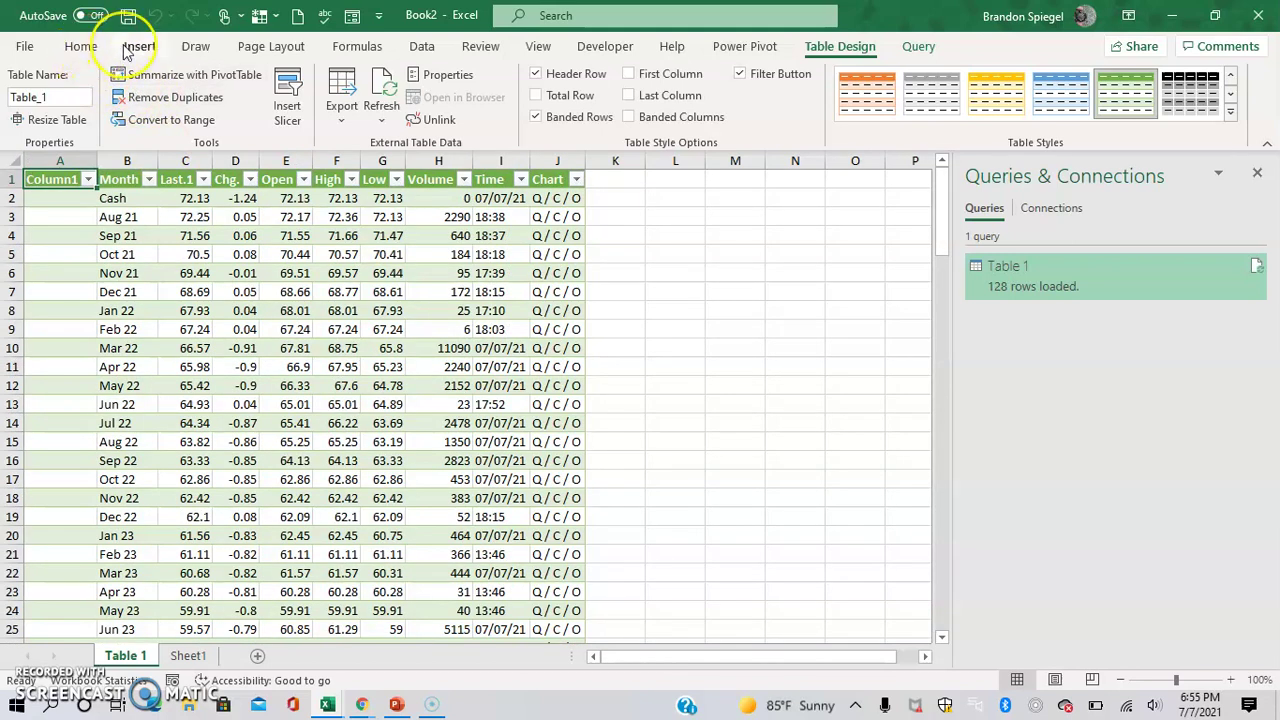
Step: Insert a row above the loaded table and enter the title WTI in A1
{"action": "key", "text": "alt+h"}
{"action": "key", "text": "i"}
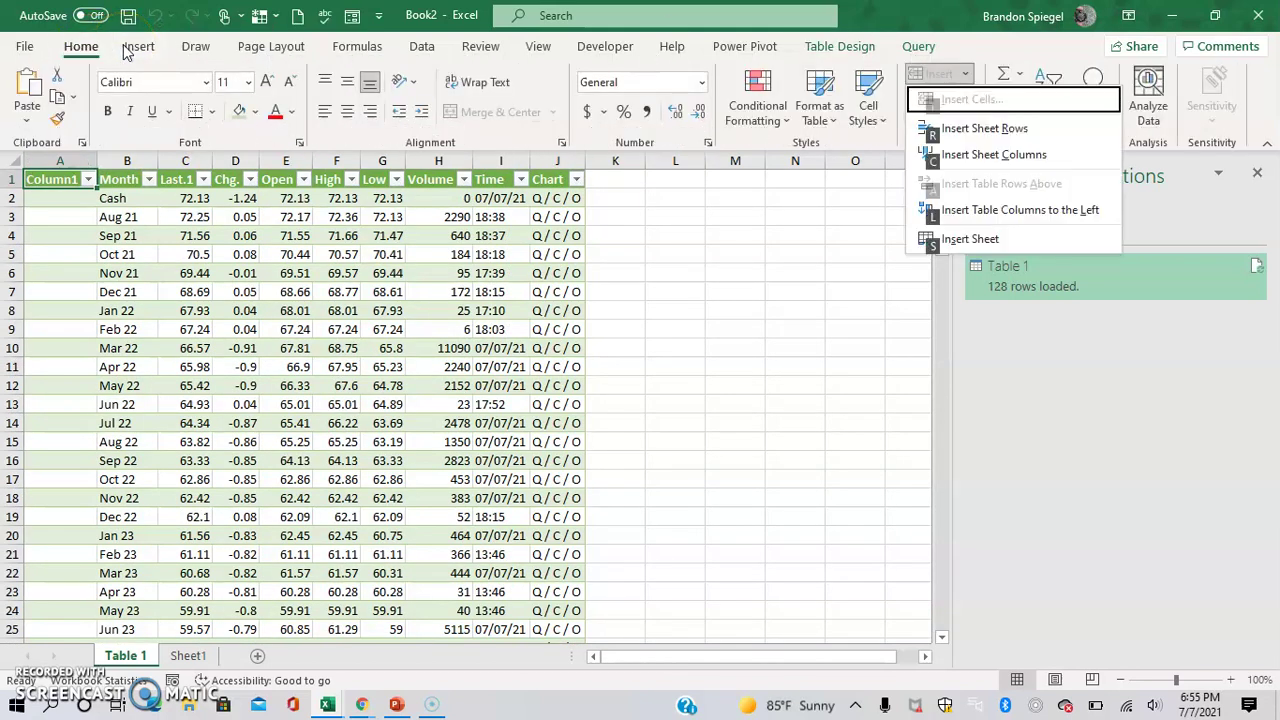
{"action": "key", "text": "r"}
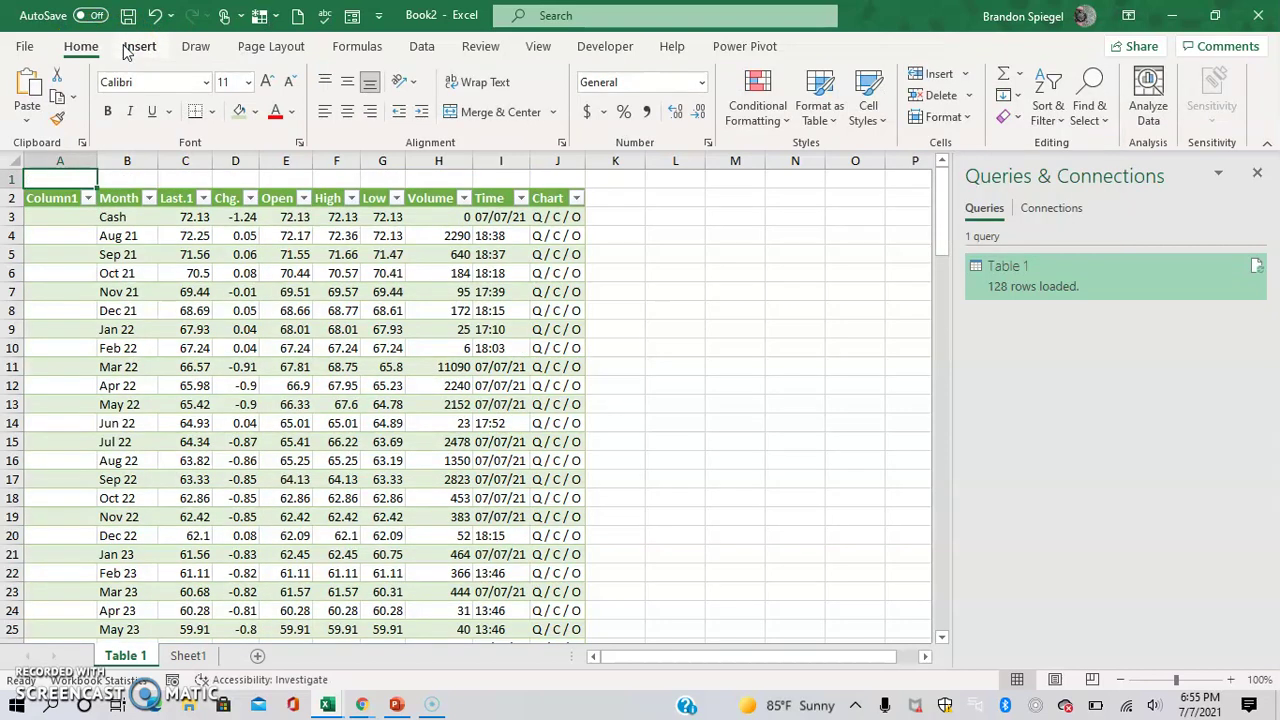
{"action": "type", "text": "WTI"}
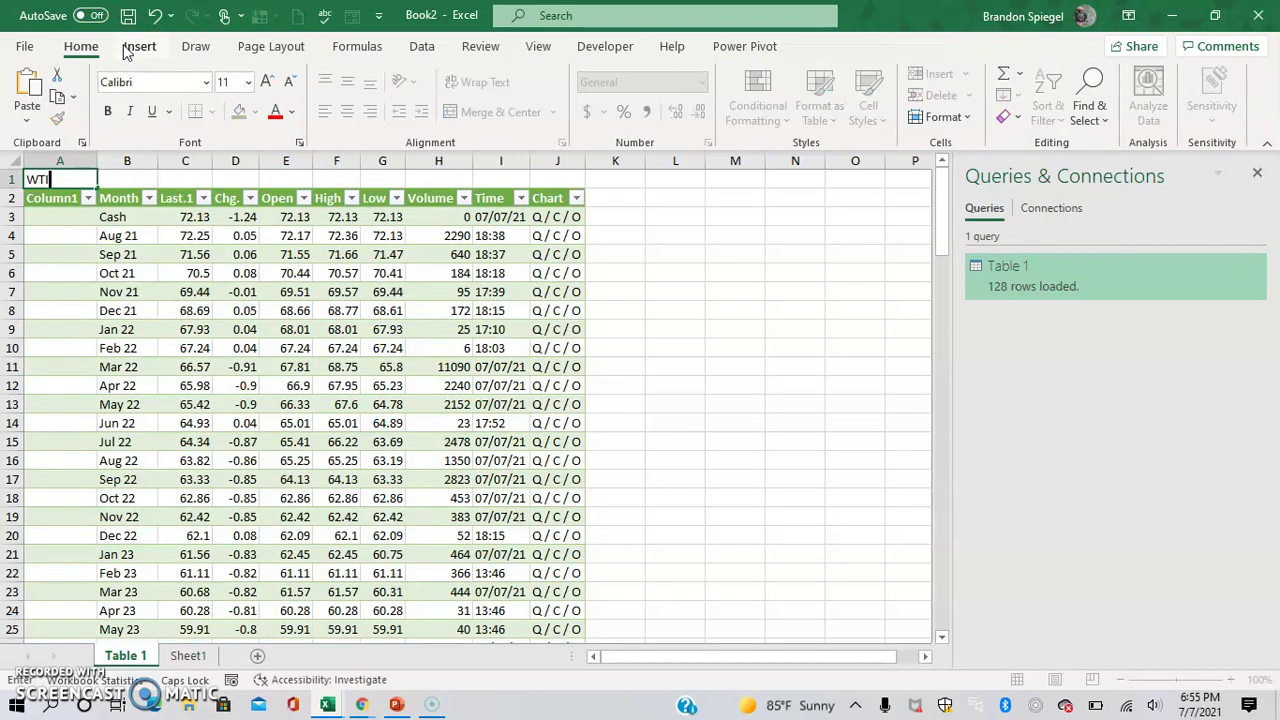
{"action": "key", "text": "Right"}
{"action": "key", "text": "Right"}
{"action": "key", "text": "Right"}
{"action": "key", "text": "Down"}
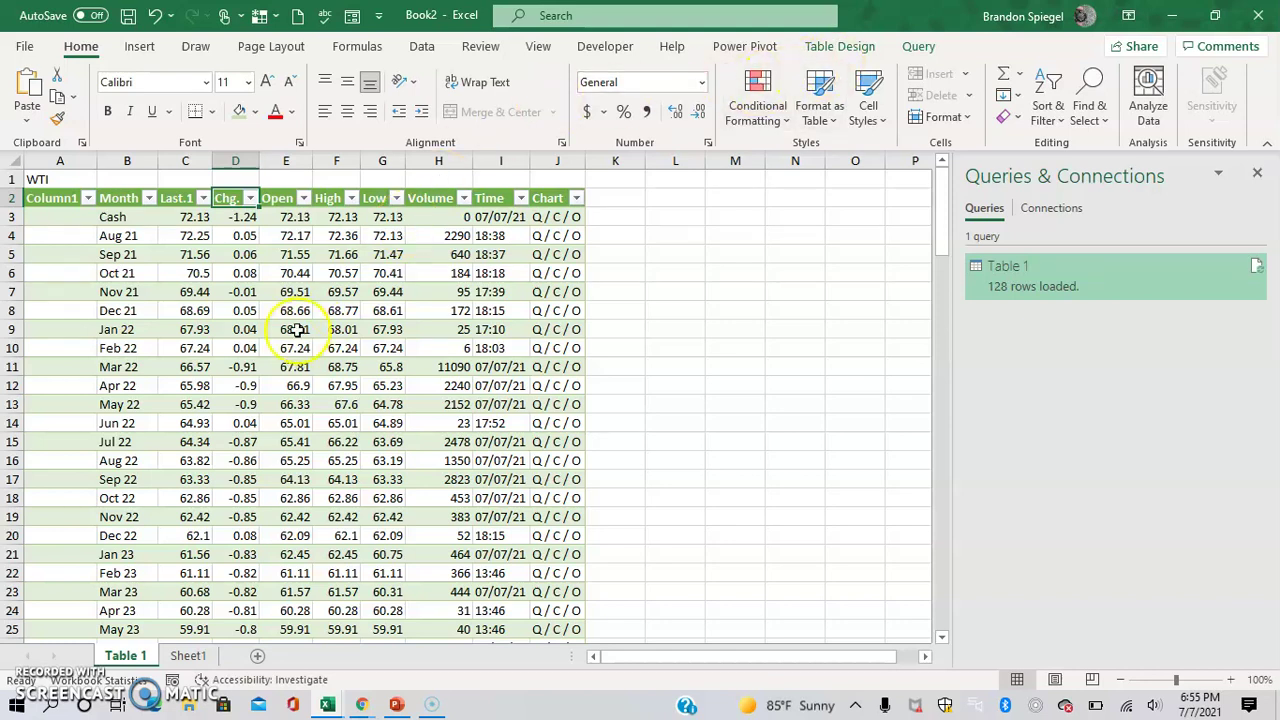
{"action": "key", "text": "alt+a"}
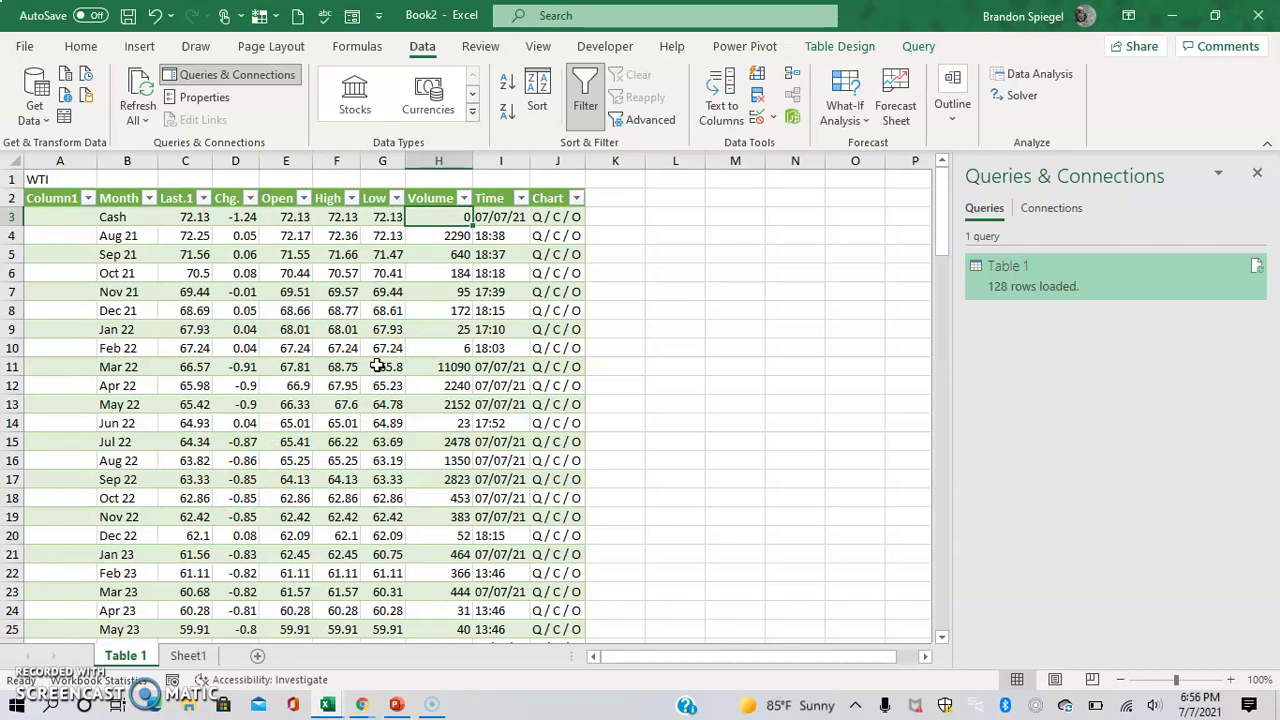
Step: In the query's Connection Properties, enable Refresh every and set it to 120 minutes
{"action": "left_click", "coordinate": [364, 118]}
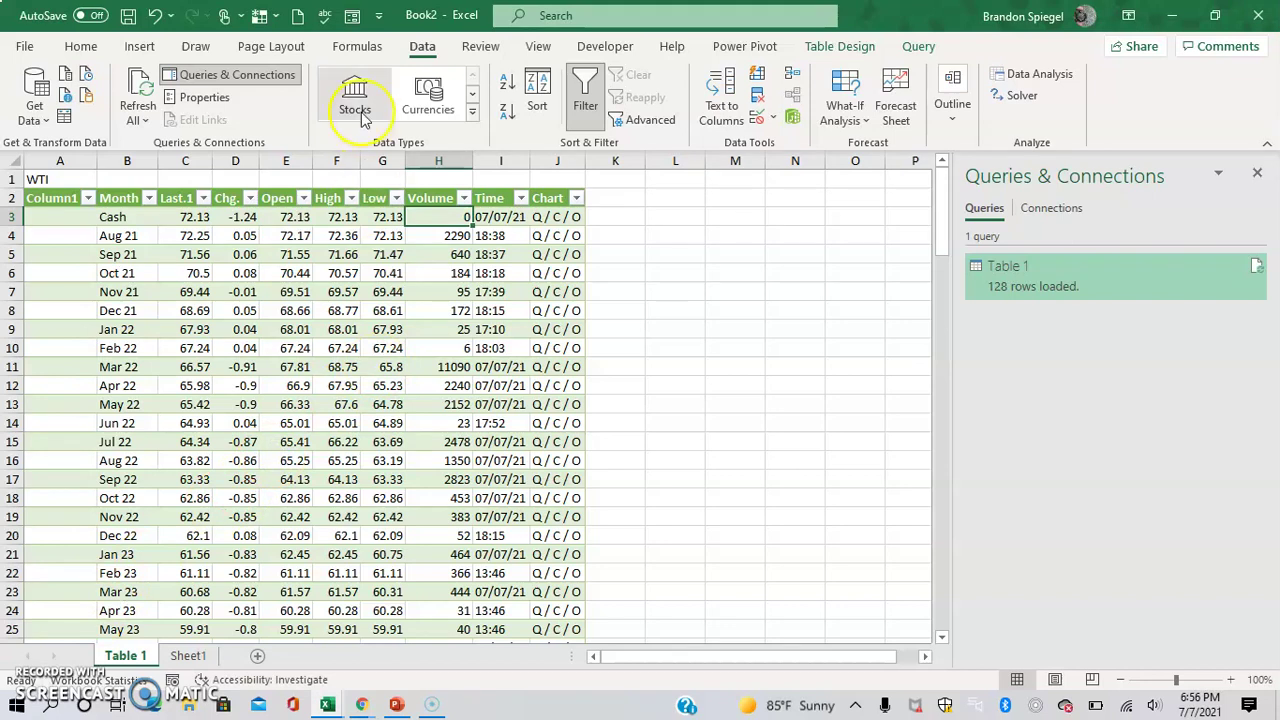
{"action": "left_click", "coordinate": [140, 118]}
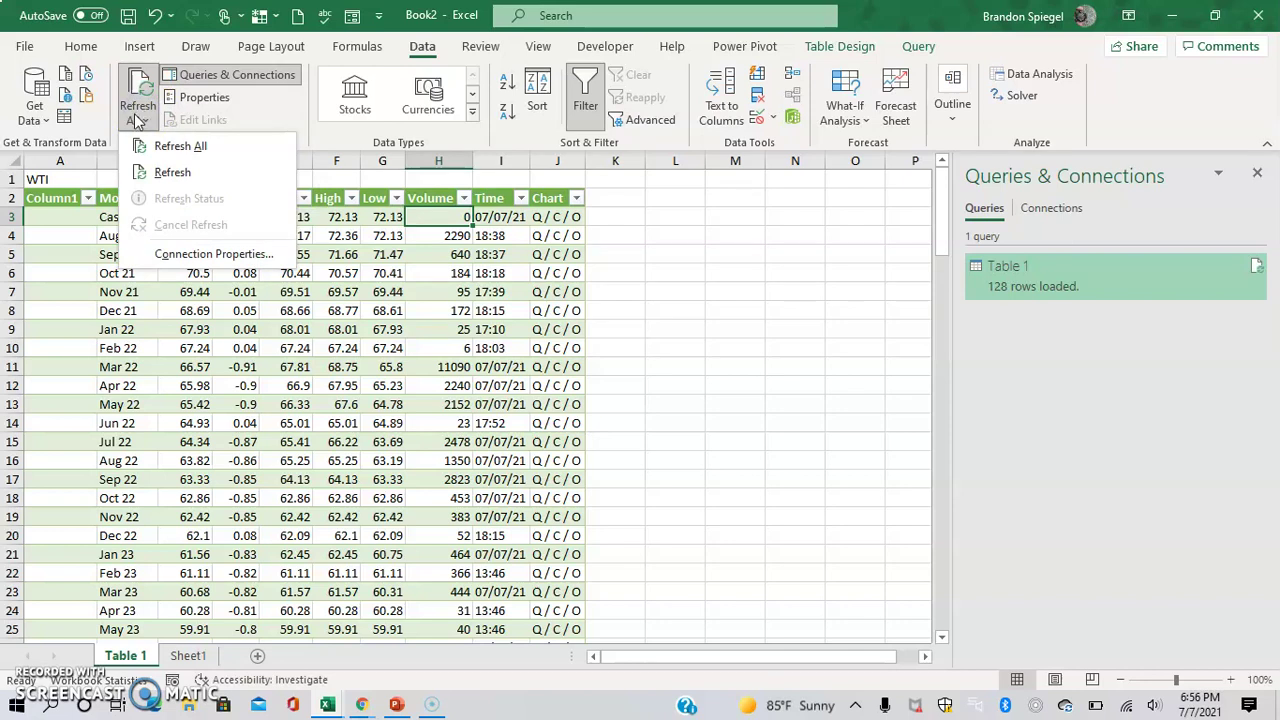
{"action": "left_click", "coordinate": [205, 255]}
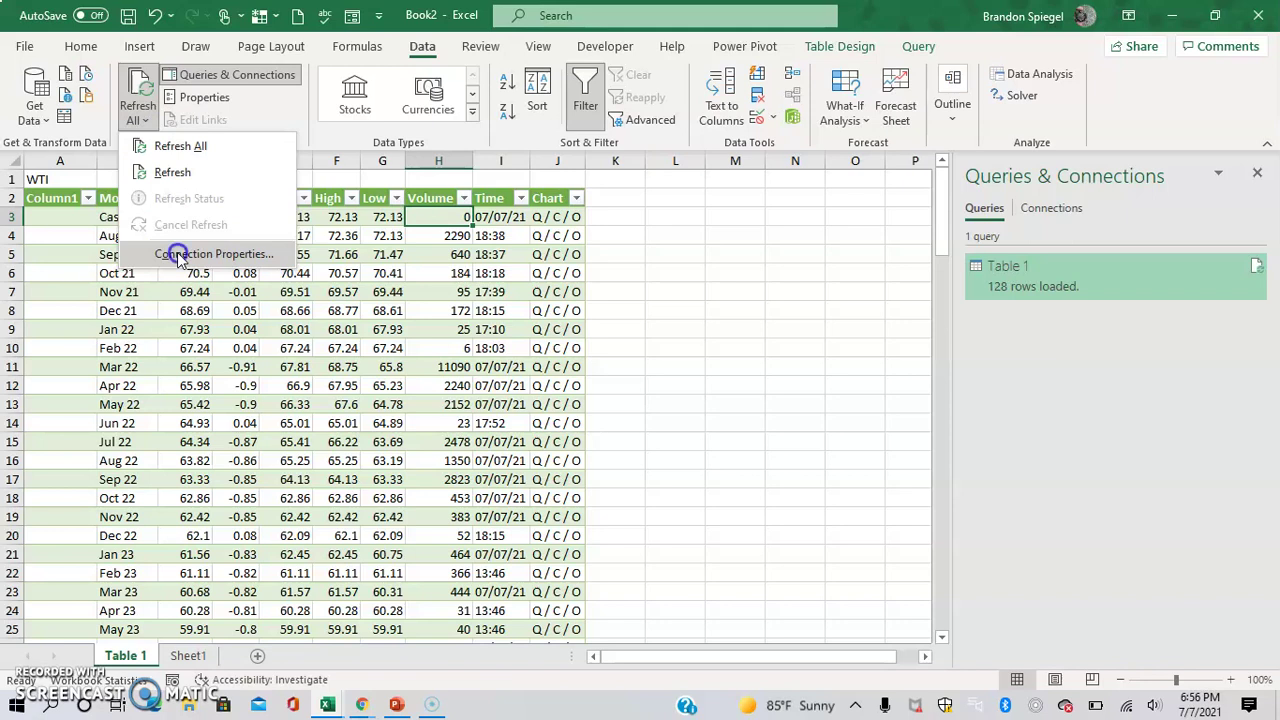
{"action": "left_click", "coordinate": [178, 256]}
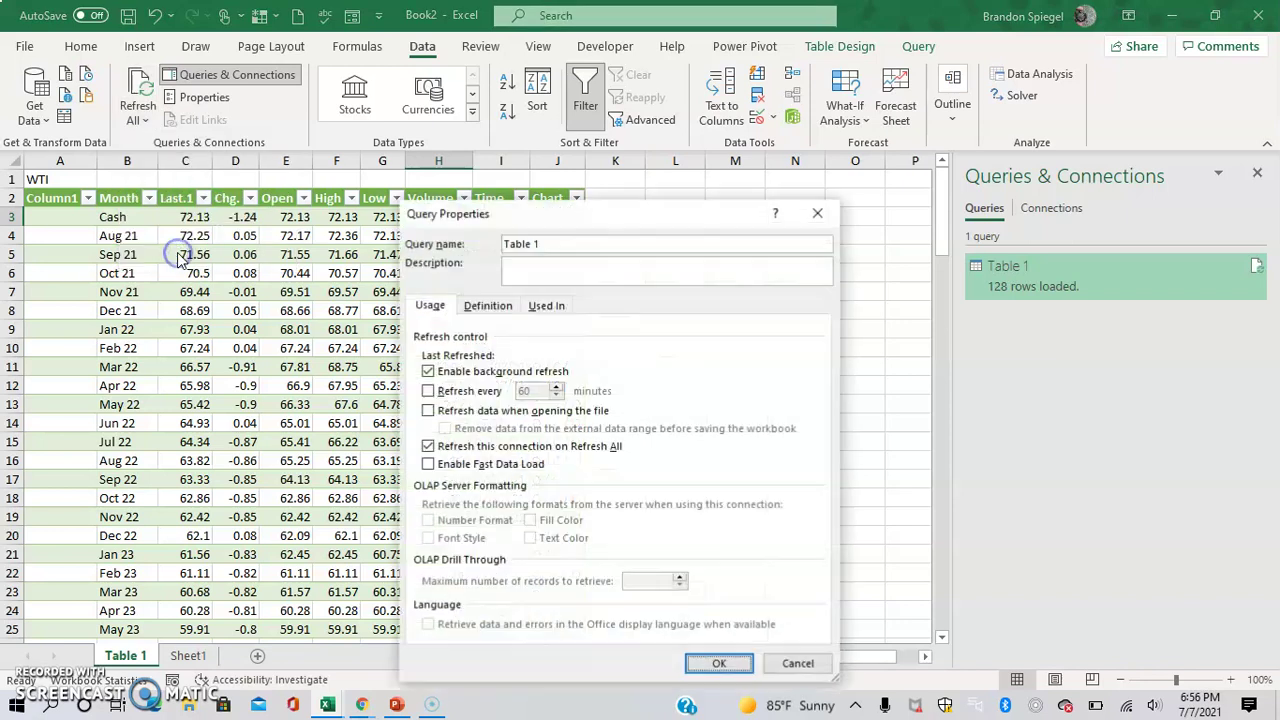
{"action": "left_click", "coordinate": [427, 390]}
{"action": "left_click", "coordinate": [556, 395]}
{"action": "left_click", "coordinate": [556, 395]}
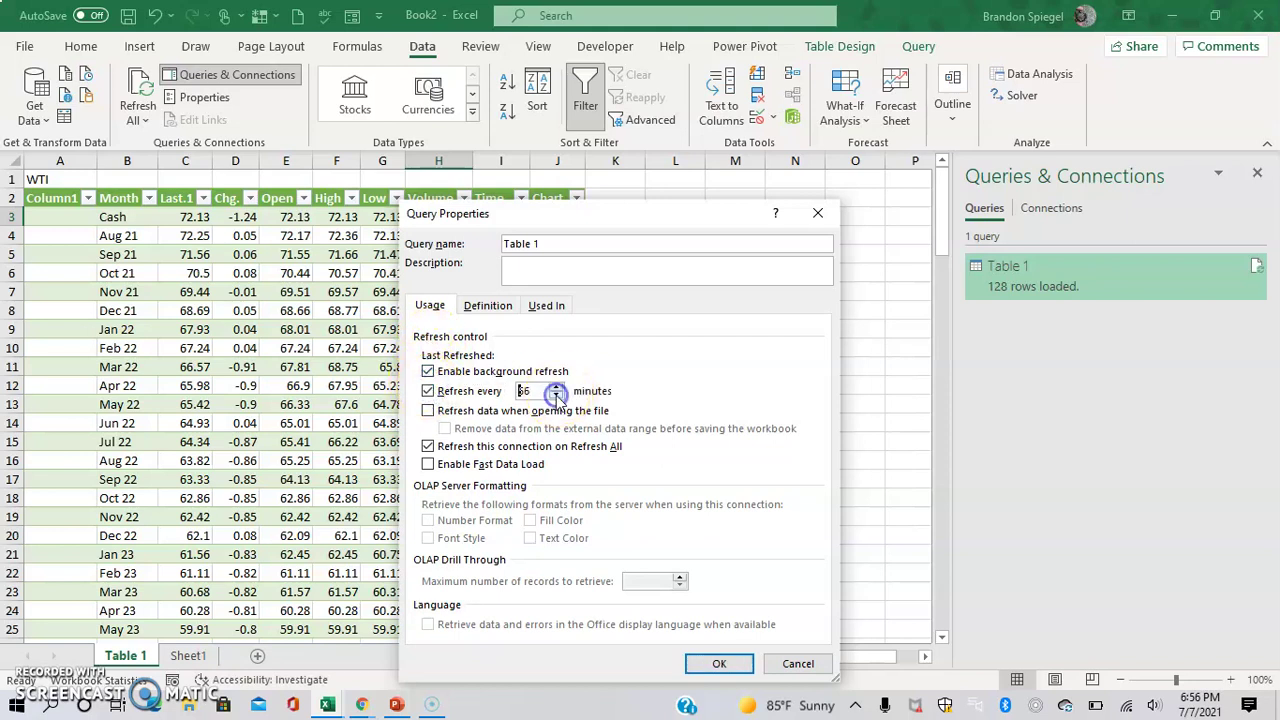
{"action": "left_click", "coordinate": [556, 395]}
{"action": "left_click", "coordinate": [556, 395]}
{"action": "left_click", "coordinate": [556, 395]}
{"action": "left_click", "coordinate": [716, 666]}
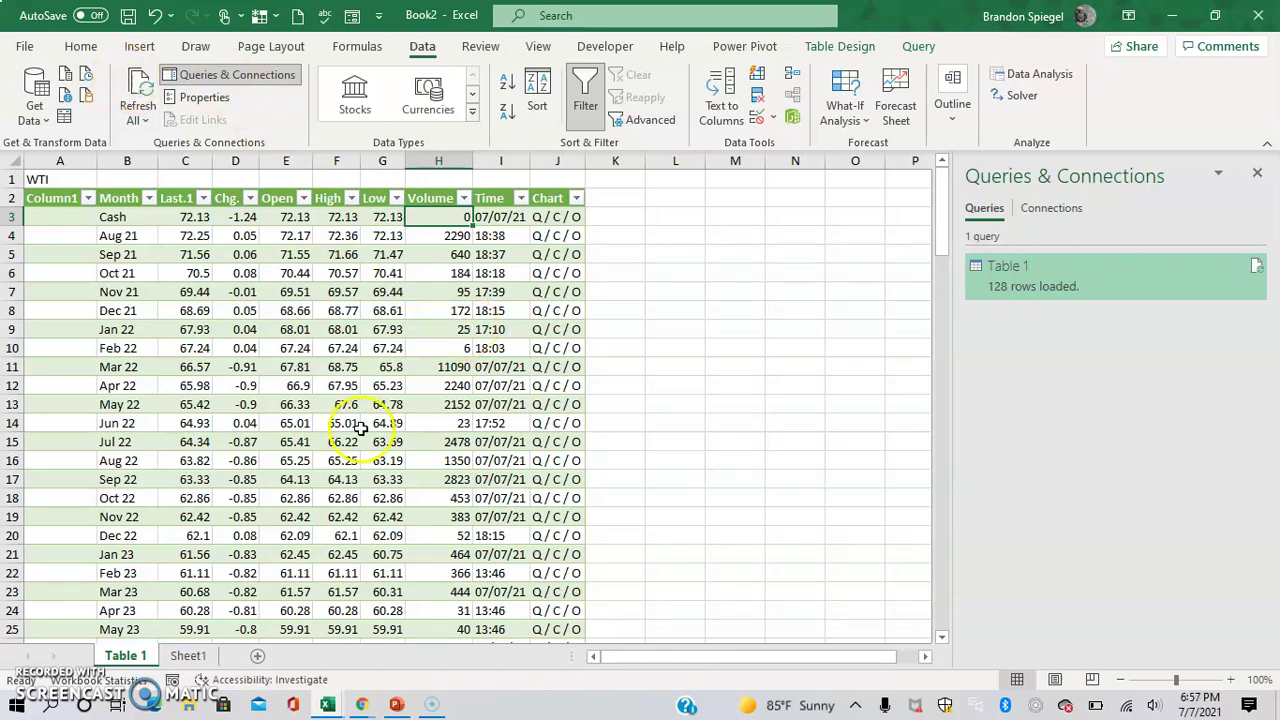
{"action": "left_click", "coordinate": [667, 197]}
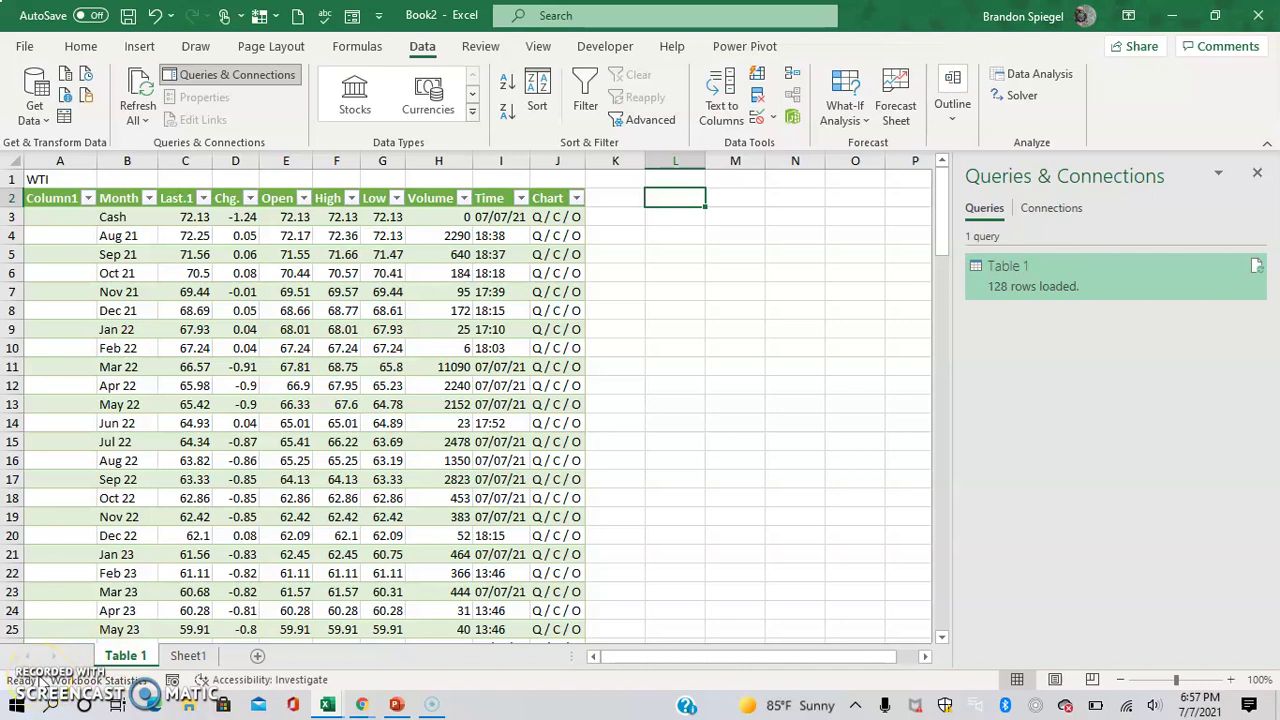
Step: Open the Brent oil futures contracts list in the browser and select its page address
{"action": "key", "text": "alt+Tab"}
{"action": "scroll", "coordinate": [120, 483], "scroll_direction": "down", "scroll_amount": 3}
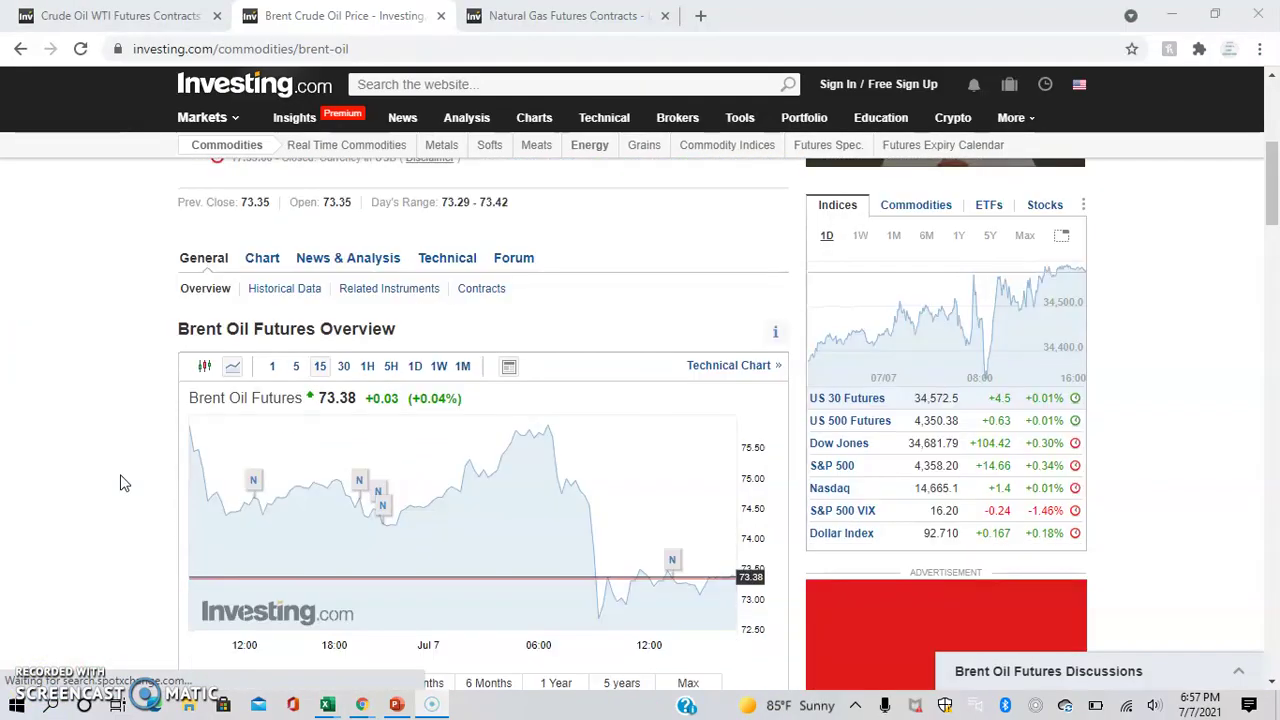
{"action": "scroll", "coordinate": [120, 483], "scroll_direction": "up", "scroll_amount": 1}
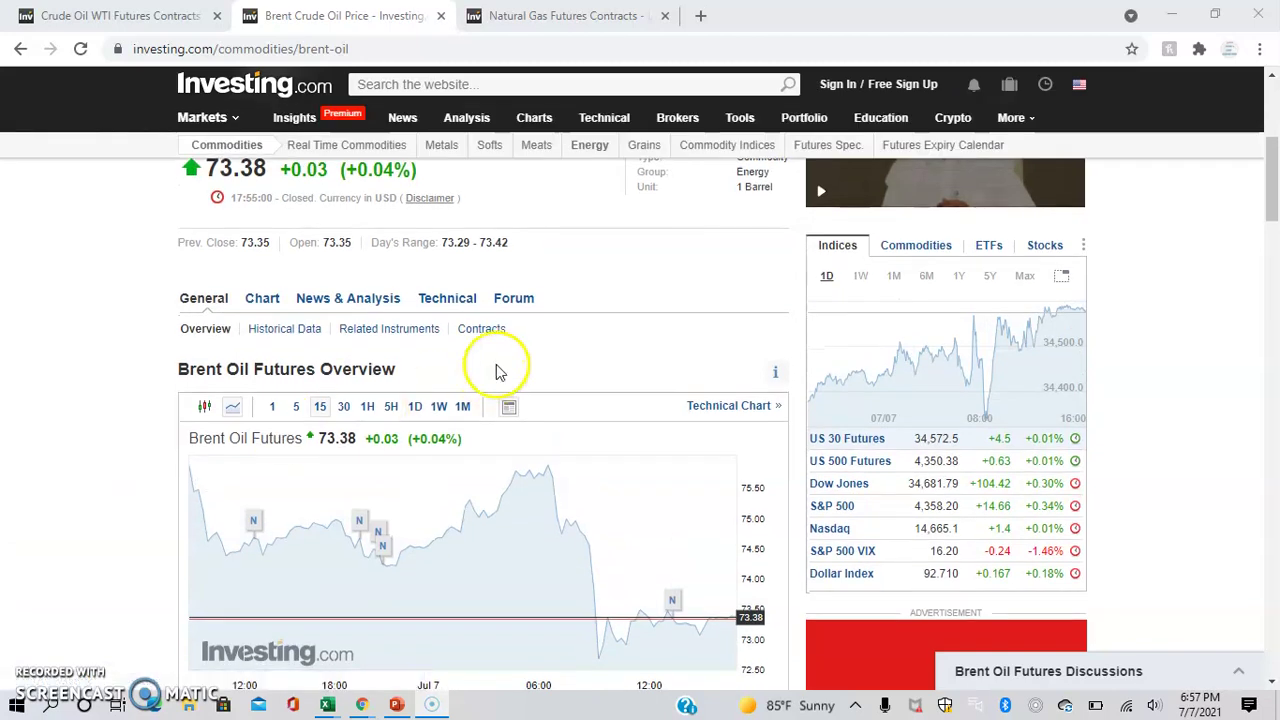
{"action": "left_click", "coordinate": [466, 333]}
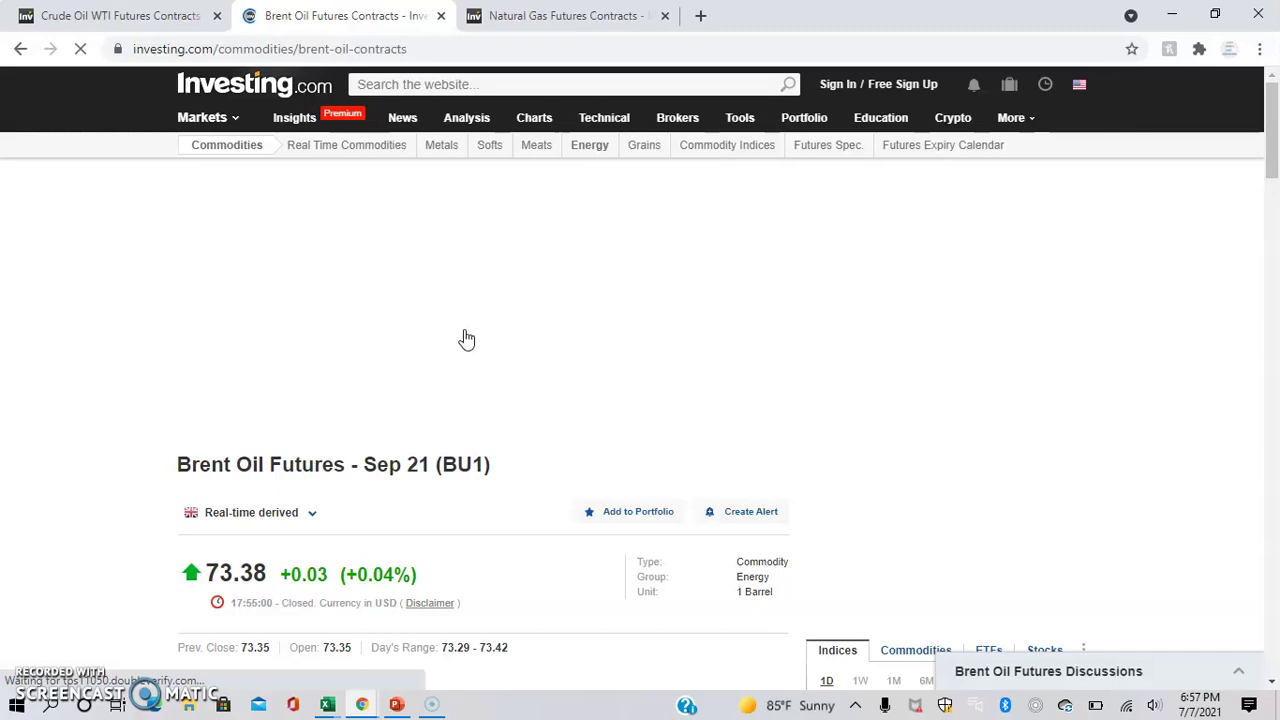
{"action": "scroll", "coordinate": [466, 338], "scroll_direction": "down", "scroll_amount": 5}
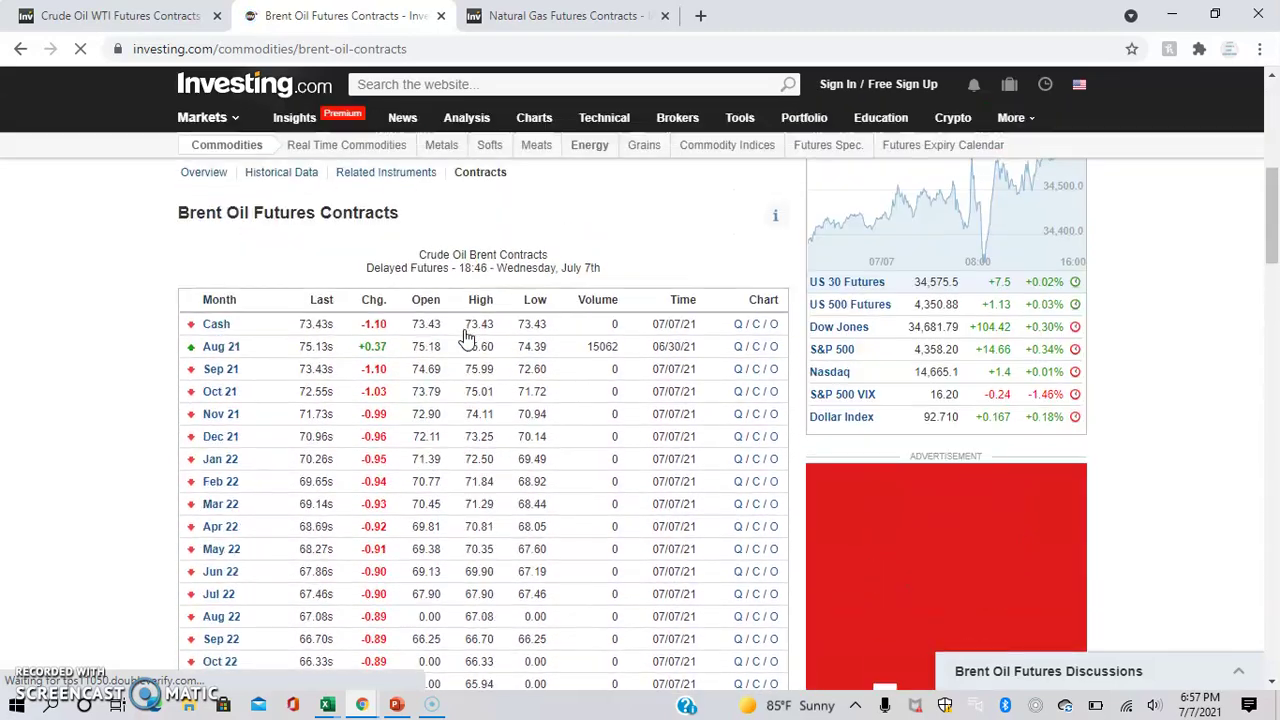
{"action": "scroll", "coordinate": [466, 338], "scroll_direction": "up", "scroll_amount": 4}
{"action": "left_click", "coordinate": [459, 45]}
{"action": "key", "text": "ctrl+c"}
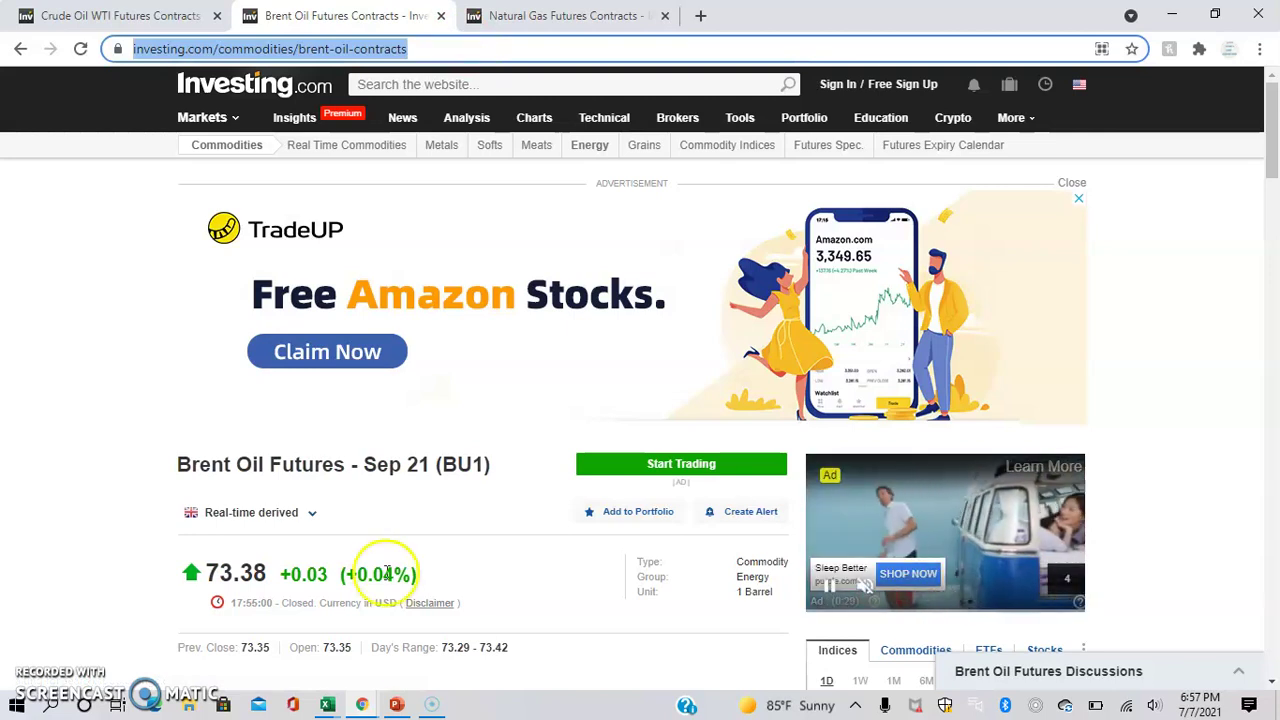
Step: Bring the Book2 Excel workbook back to the front
{"action": "mouse_move", "coordinate": [655, 200]}
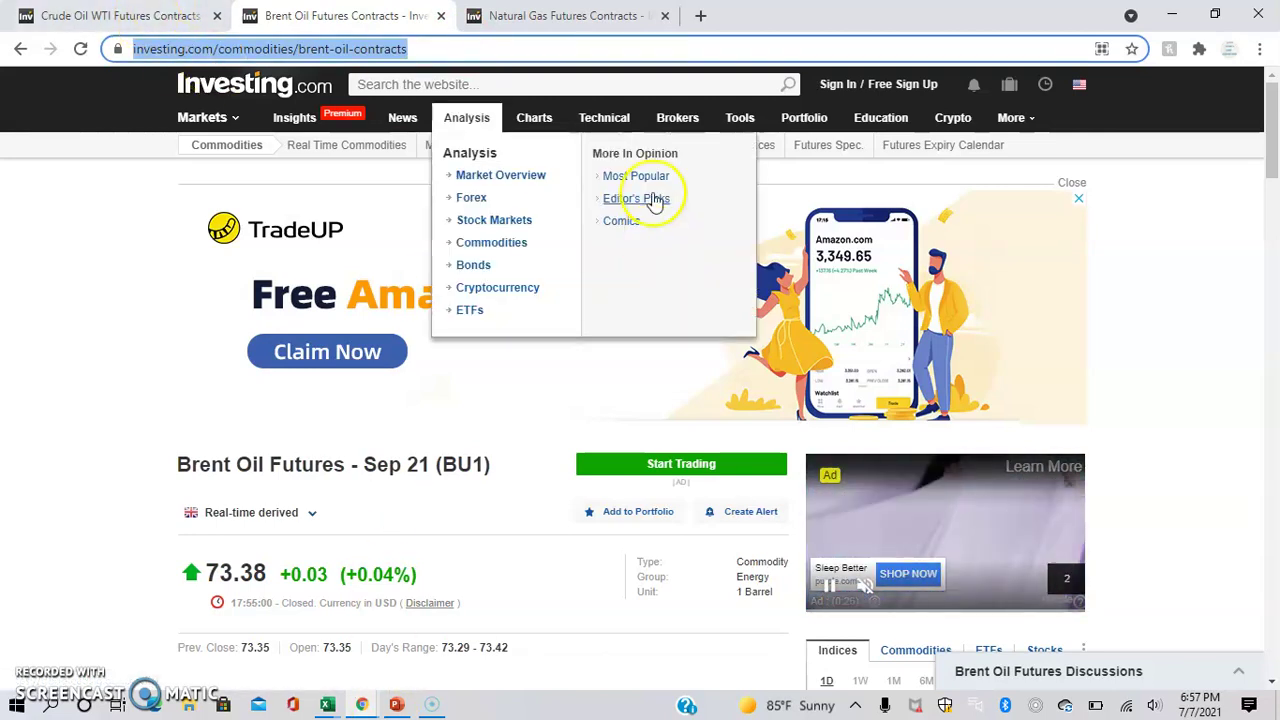
{"action": "left_click", "coordinate": [327, 704]}
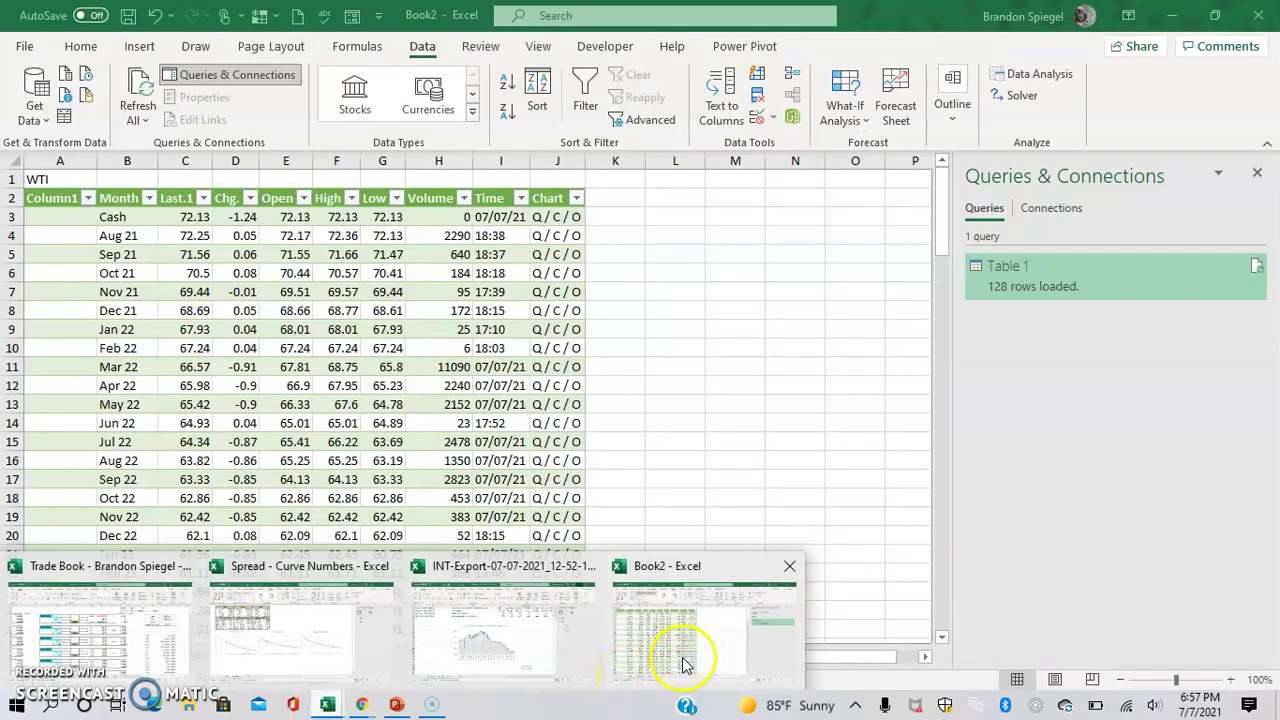
{"action": "left_click", "coordinate": [680, 650]}
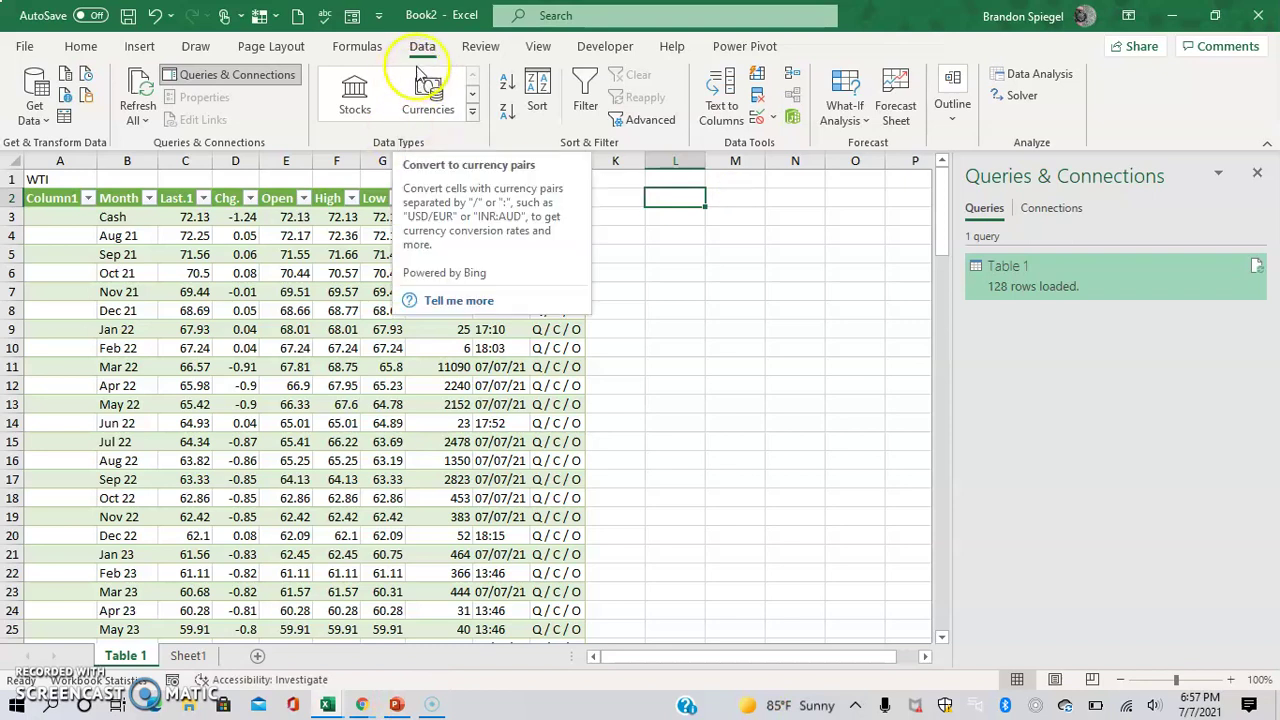
Step: Import the pasted Brent contracts URL from the web and open its Table 1 for transforming
{"action": "left_click", "coordinate": [68, 97]}
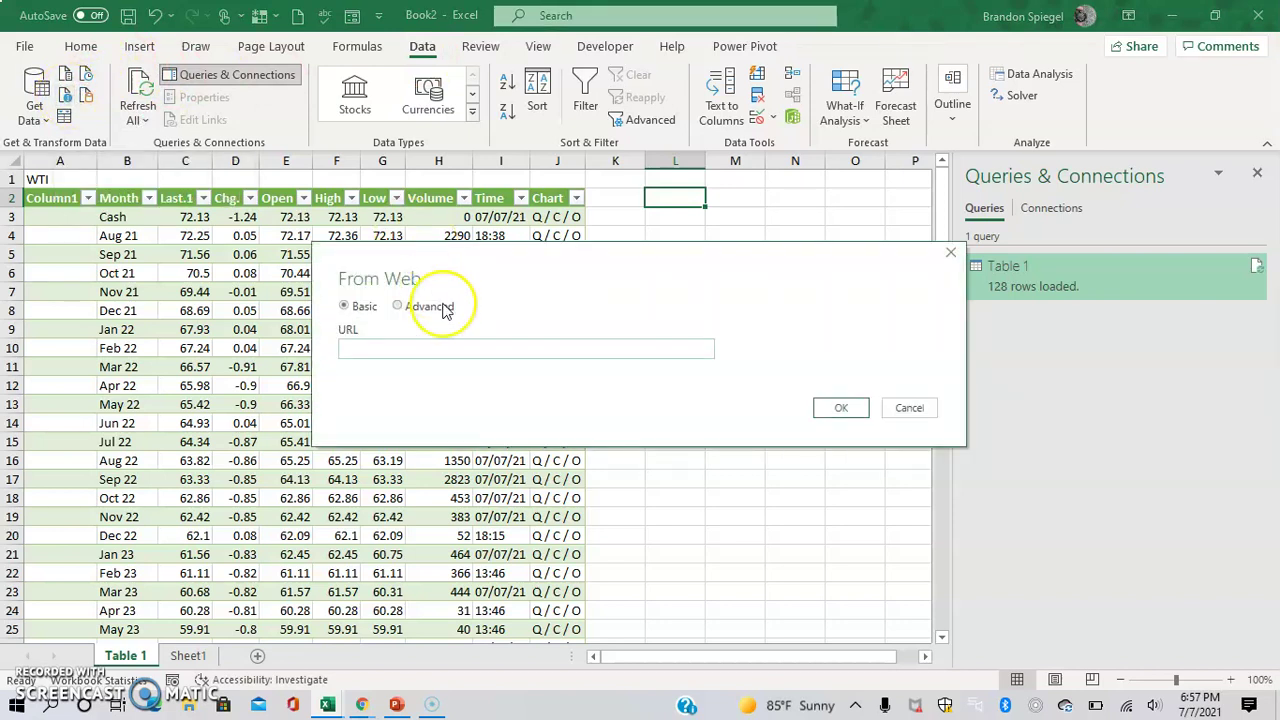
{"action": "key", "text": "ctrl+v"}
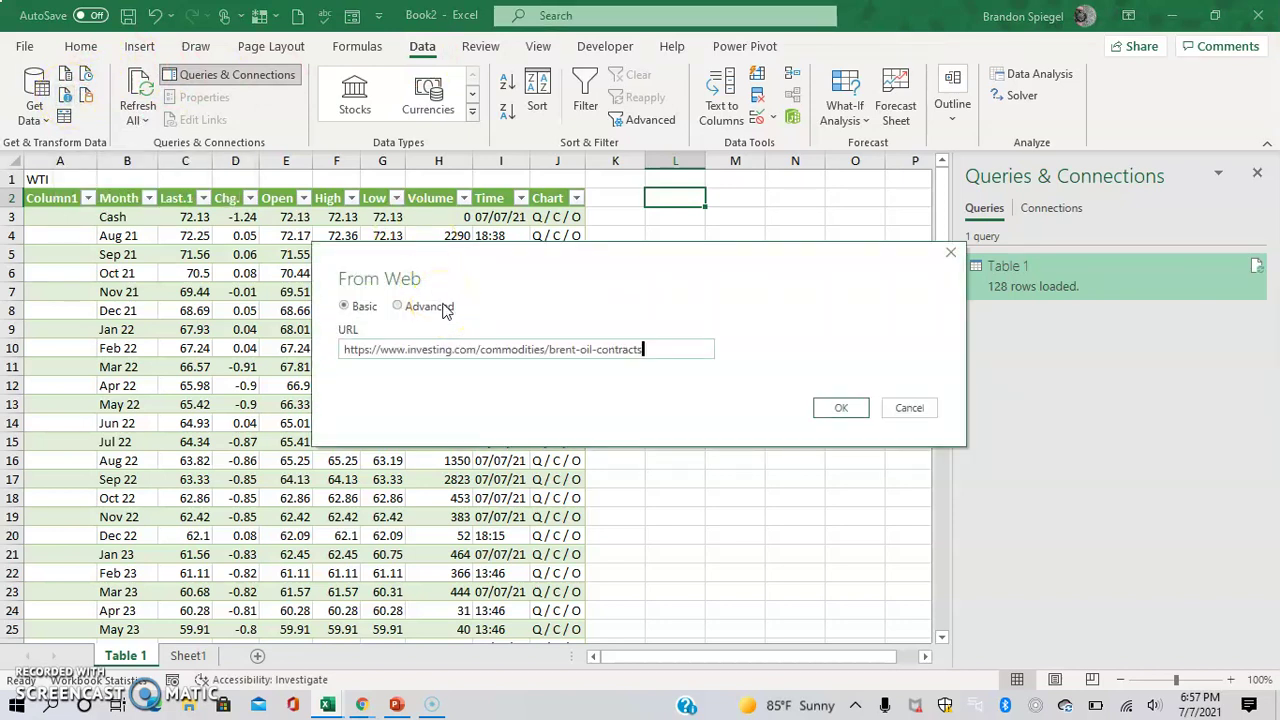
{"action": "left_click", "coordinate": [841, 409]}
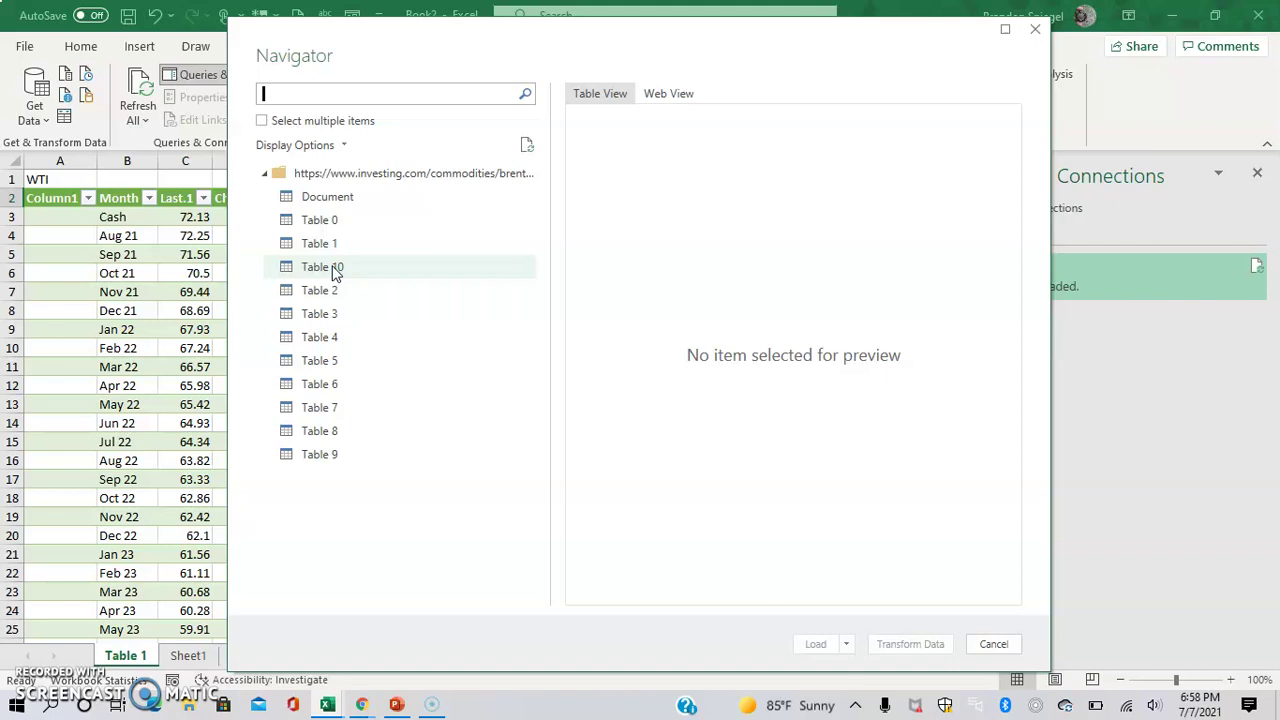
{"action": "left_click", "coordinate": [336, 272]}
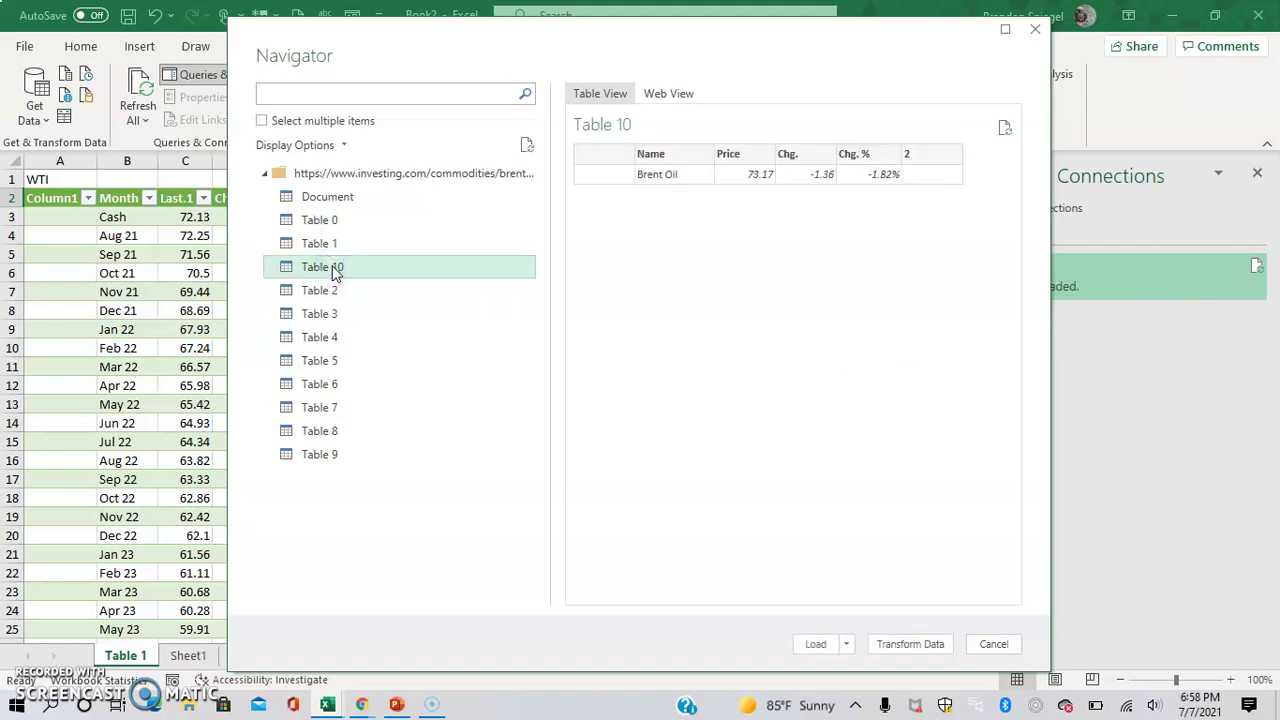
{"action": "left_click", "coordinate": [345, 248]}
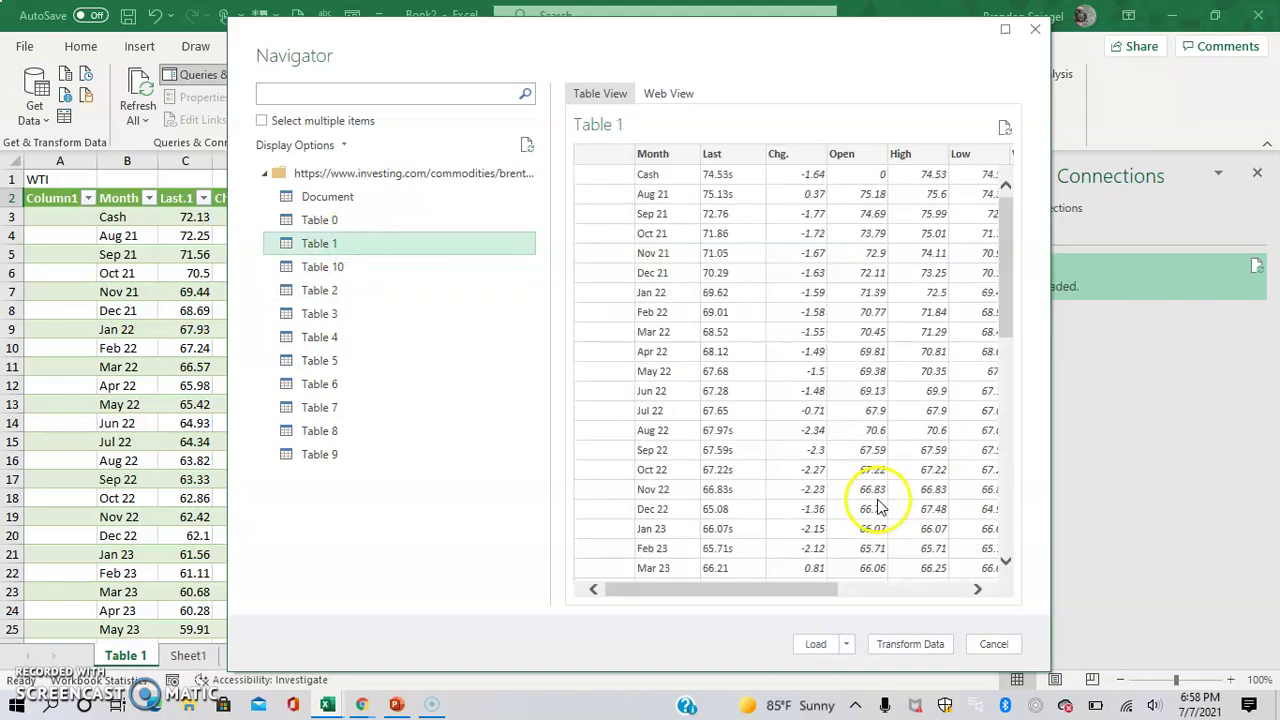
{"action": "left_click", "coordinate": [888, 648]}
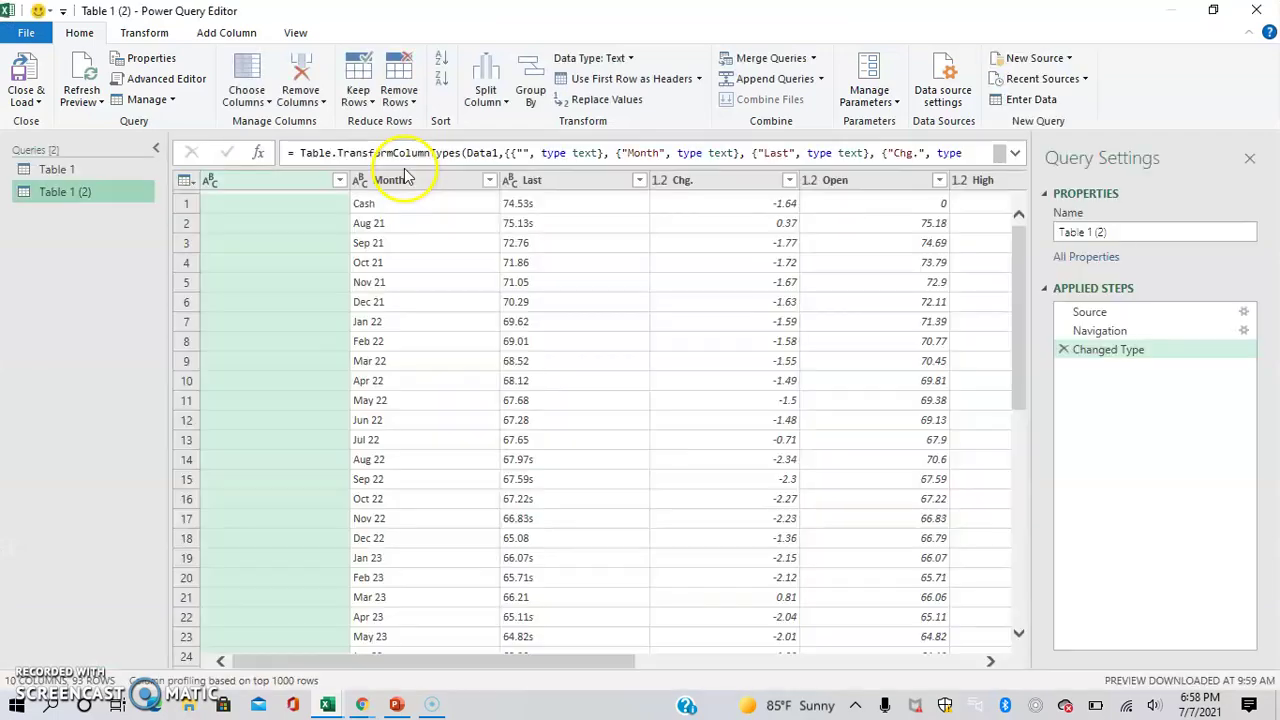
Step: Split the Last column by the custom delimiter 's' with quote character None
{"action": "left_click", "coordinate": [558, 183]}
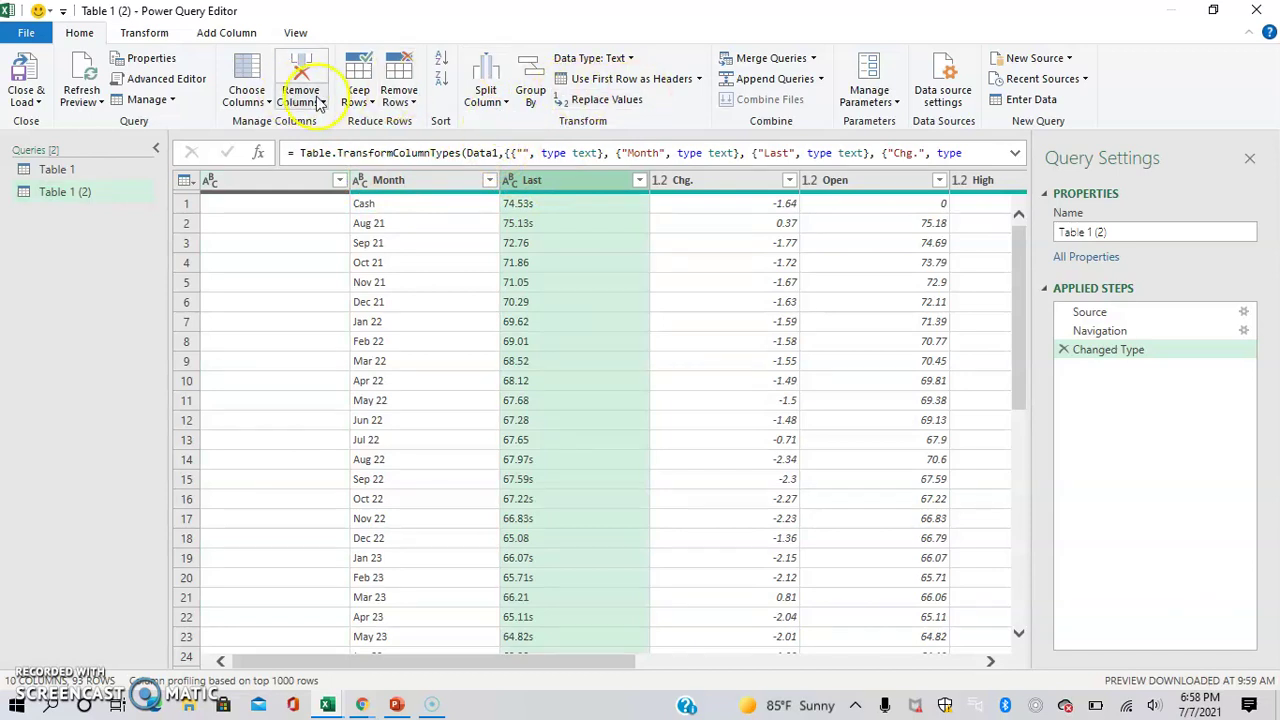
{"action": "left_click", "coordinate": [485, 95]}
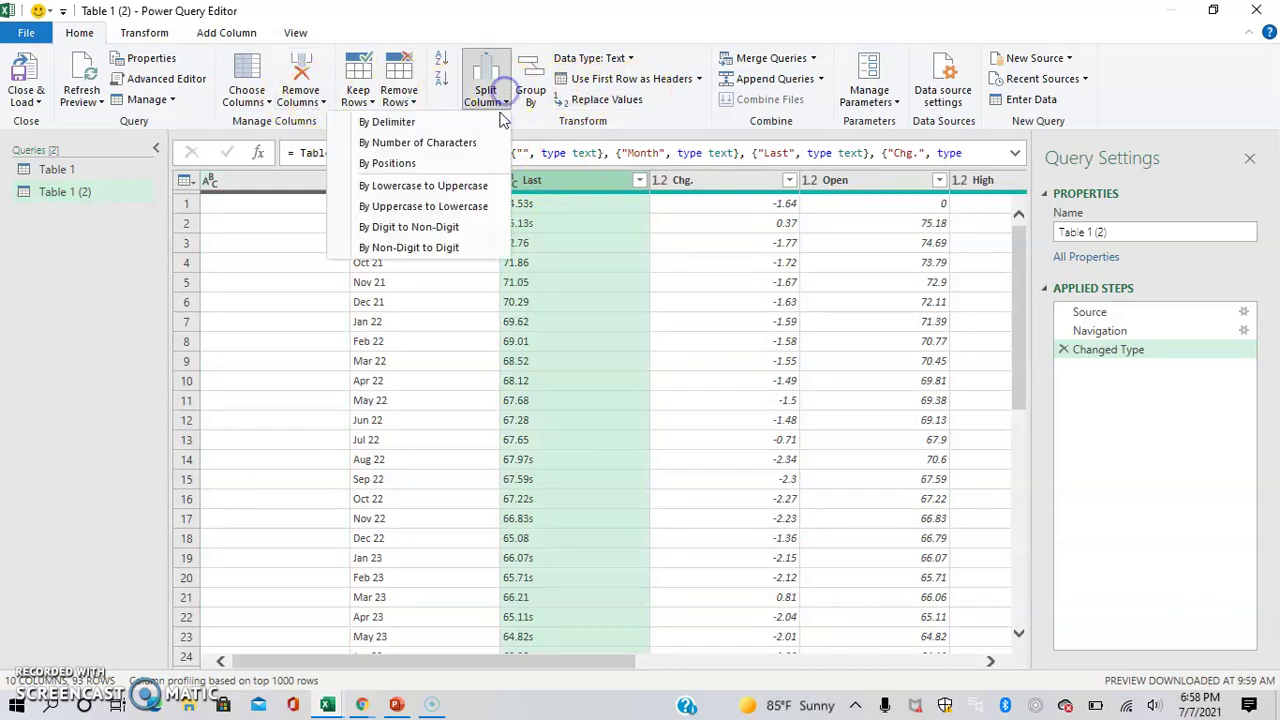
{"action": "left_click", "coordinate": [484, 125]}
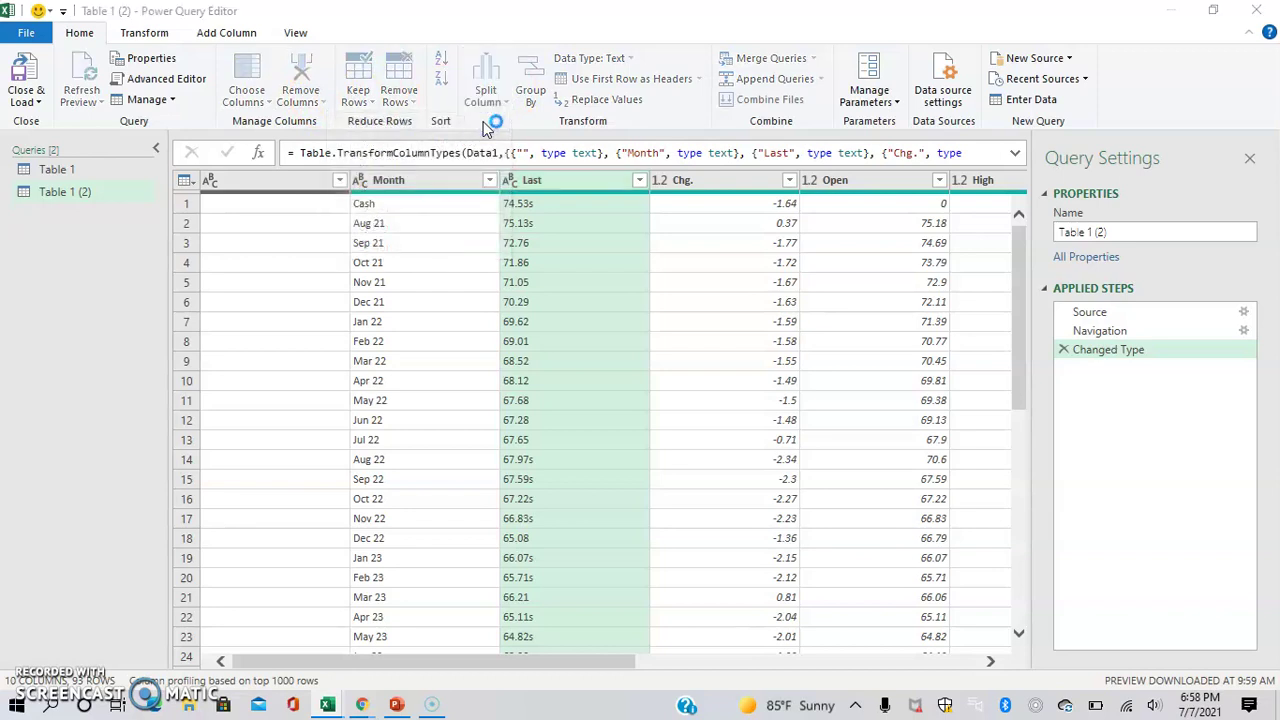
{"action": "left_click", "coordinate": [445, 256]}
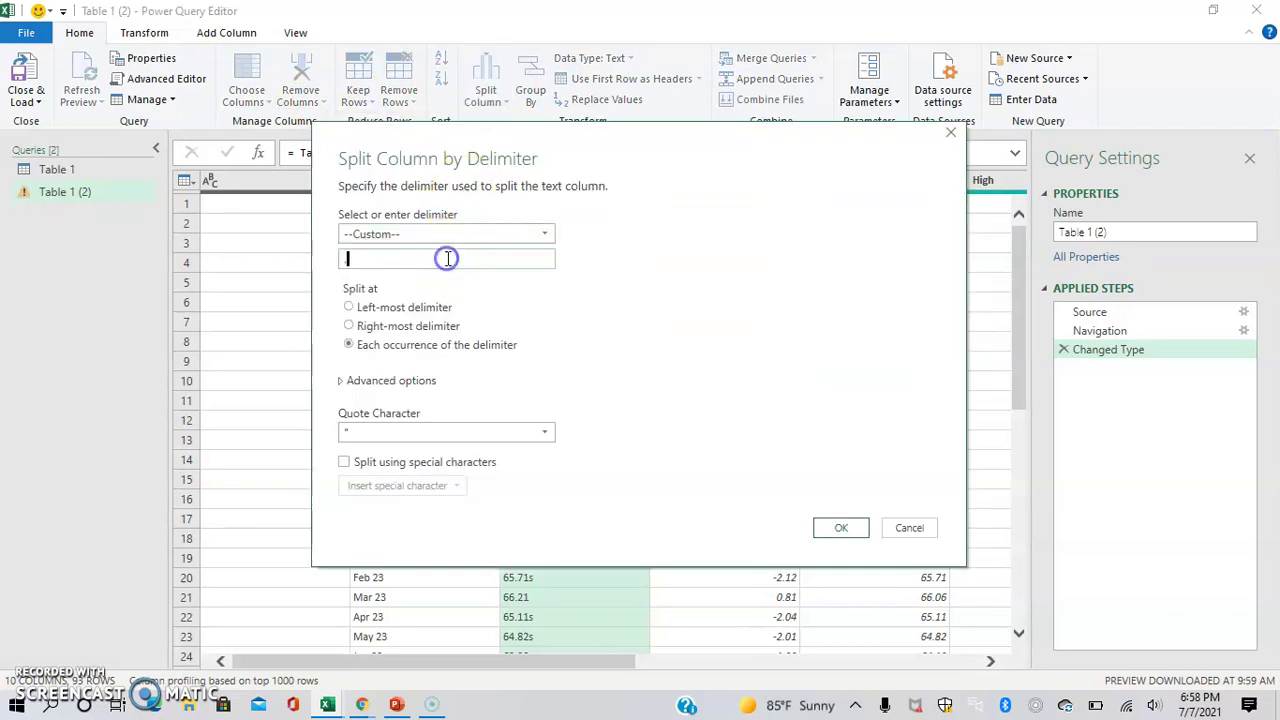
{"action": "key", "text": "BackSpace"}
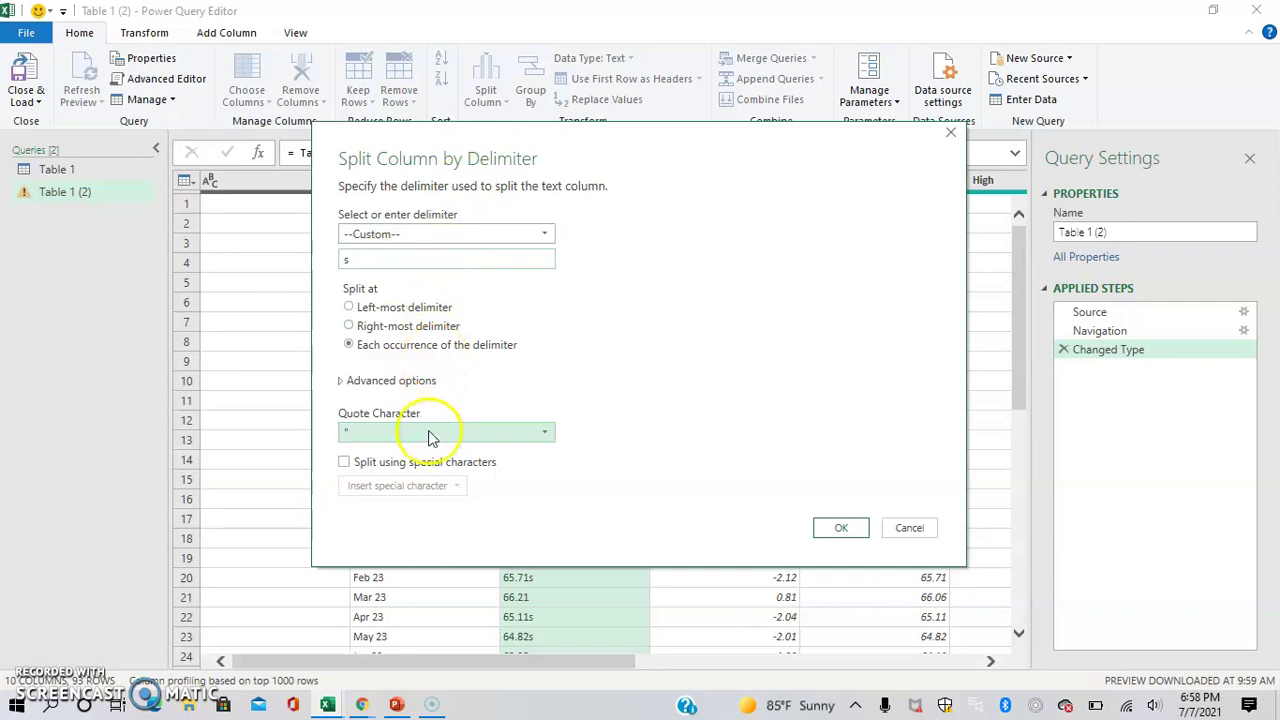
{"action": "left_click", "coordinate": [410, 432]}
{"action": "left_click", "coordinate": [410, 455]}
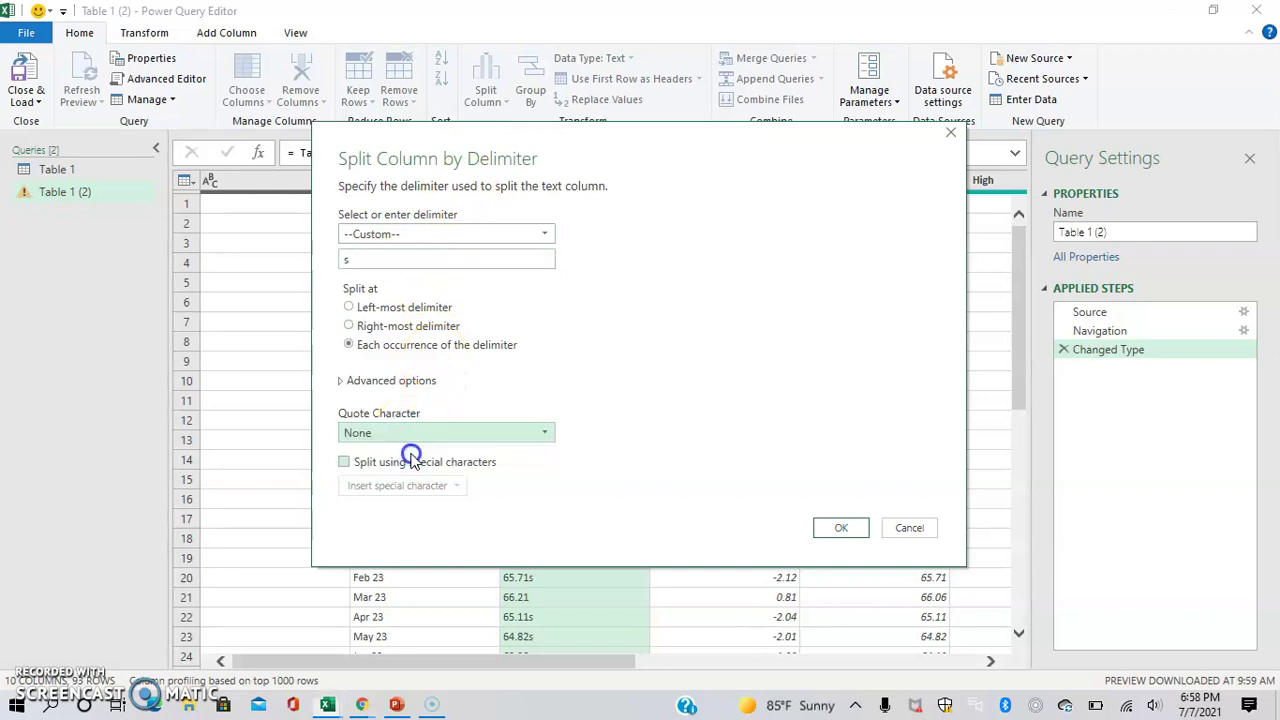
{"action": "left_click", "coordinate": [836, 526]}
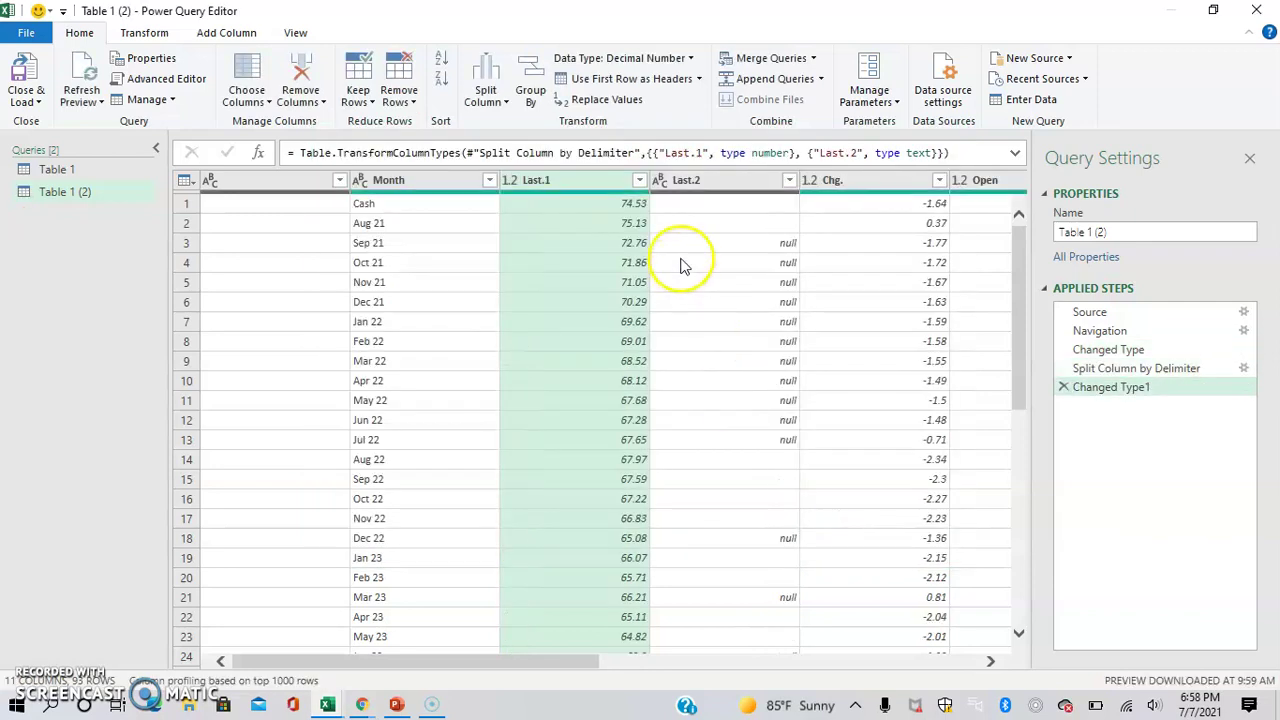
Step: Remove the leftover Last.2 column and load the cleaned Brent query to the workbook
{"action": "left_click", "coordinate": [685, 180]}
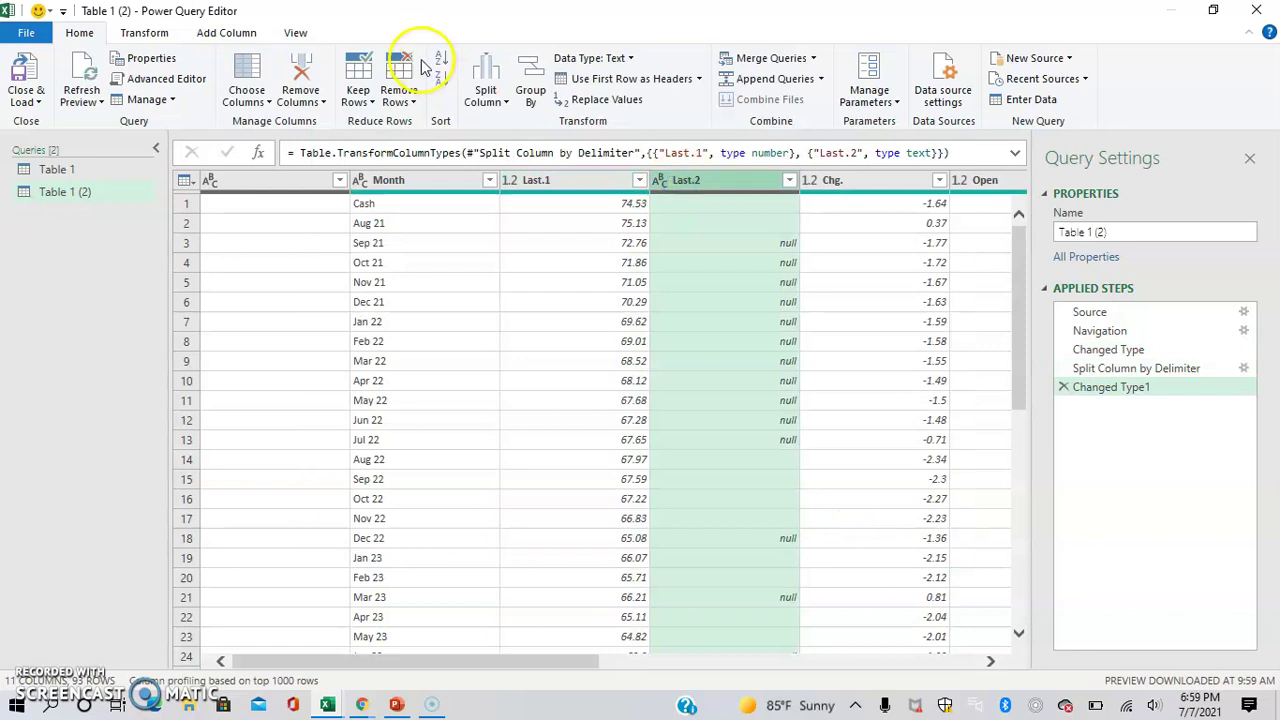
{"action": "left_click", "coordinate": [302, 72]}
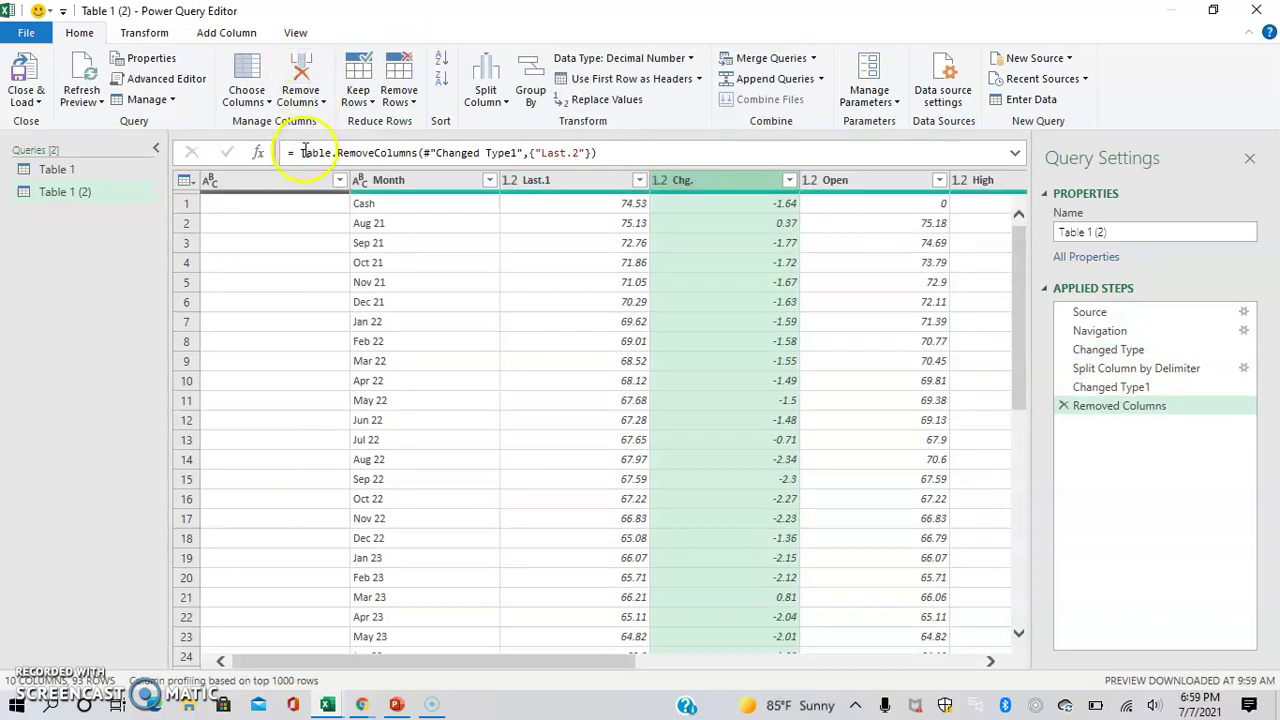
{"action": "left_click", "coordinate": [26, 82]}
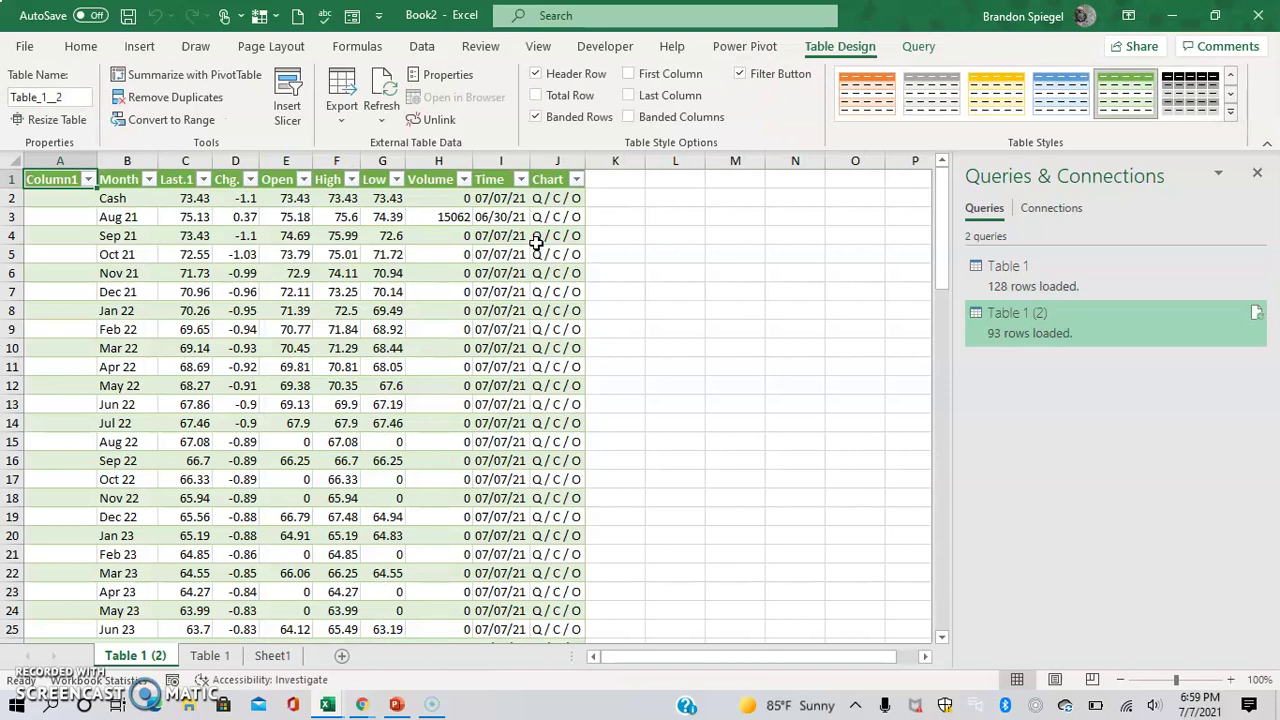
Step: Copy the loaded Brent table and paste it at L2 on the Table 1 sheet
{"action": "key", "text": "ctrl+shift+End"}
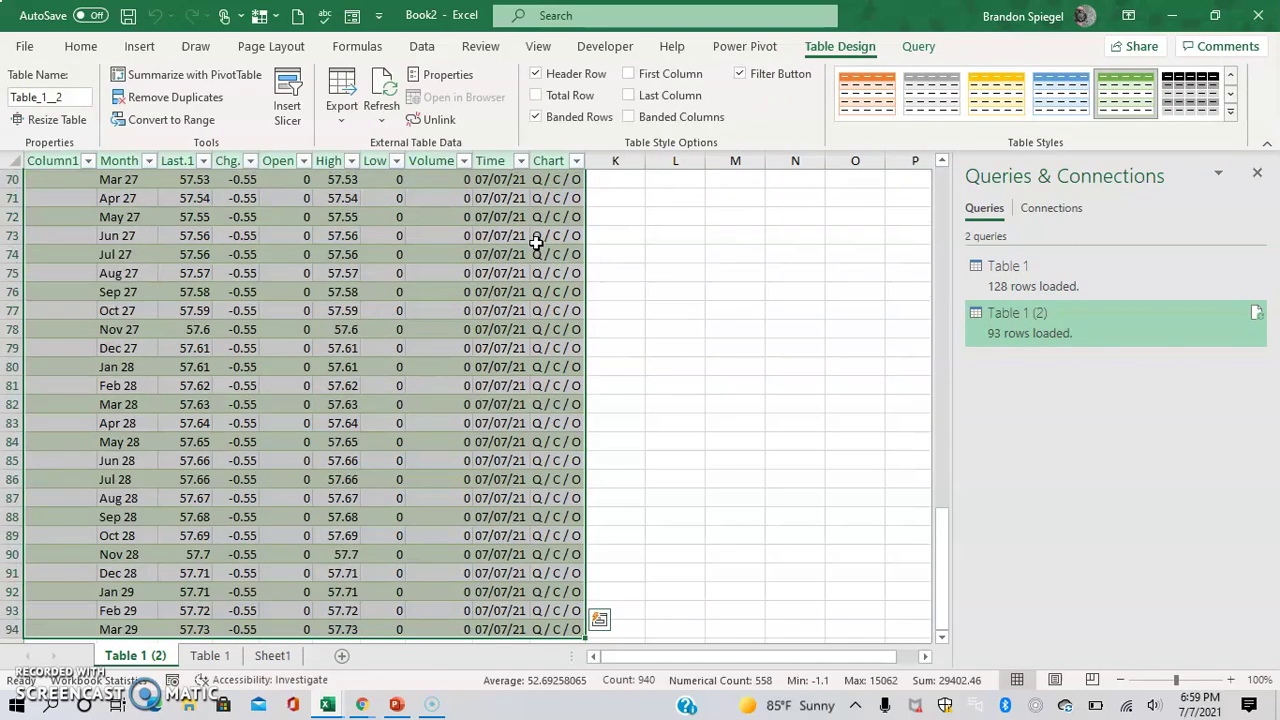
{"action": "scroll", "coordinate": [536, 243], "scroll_direction": "up", "scroll_amount": 20}
{"action": "key", "text": "ctrl+c"}
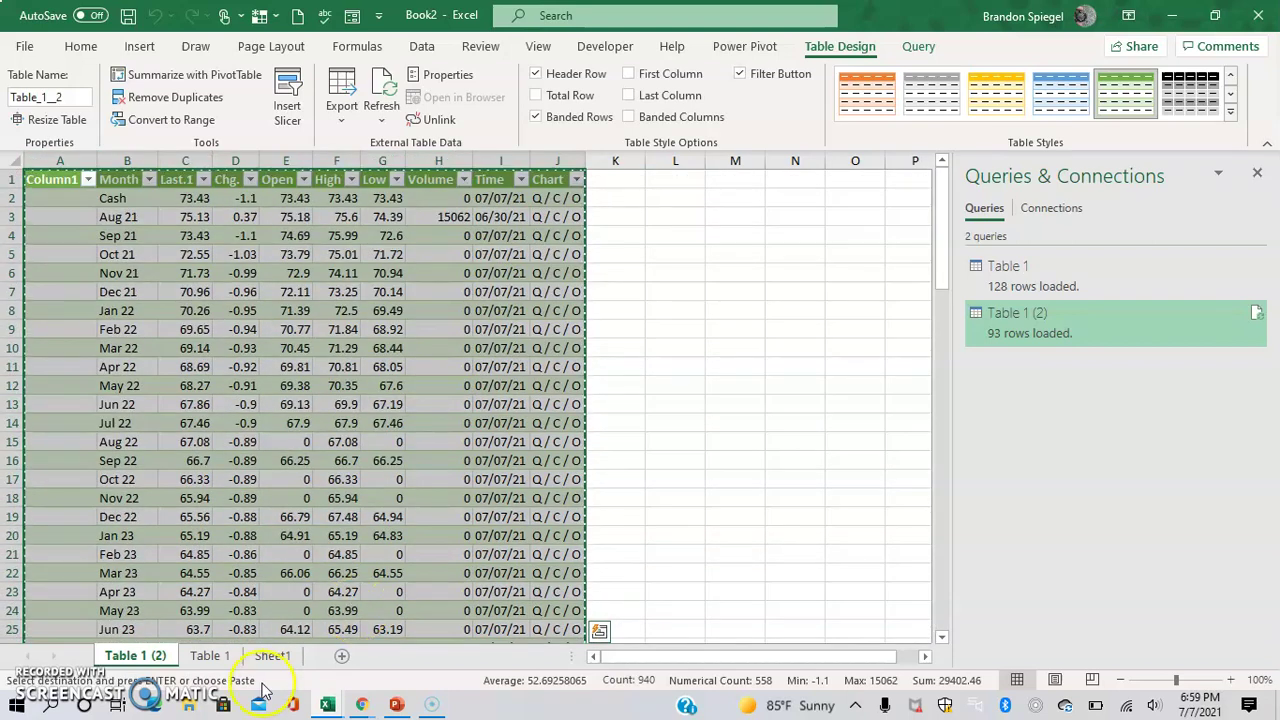
{"action": "left_click", "coordinate": [210, 655]}
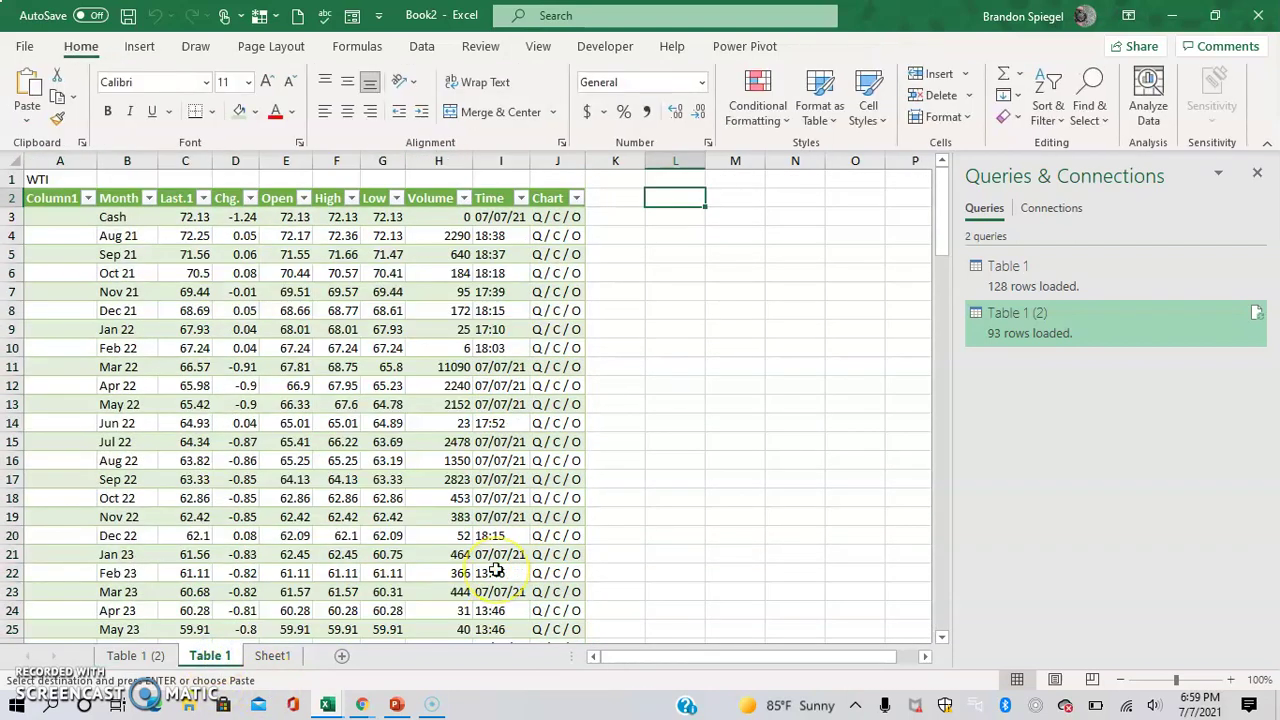
{"action": "key", "text": "ctrl+v"}
Step: Enter the title 'Brent' in cell L1 above the pasted table
{"action": "key", "text": "Up"}
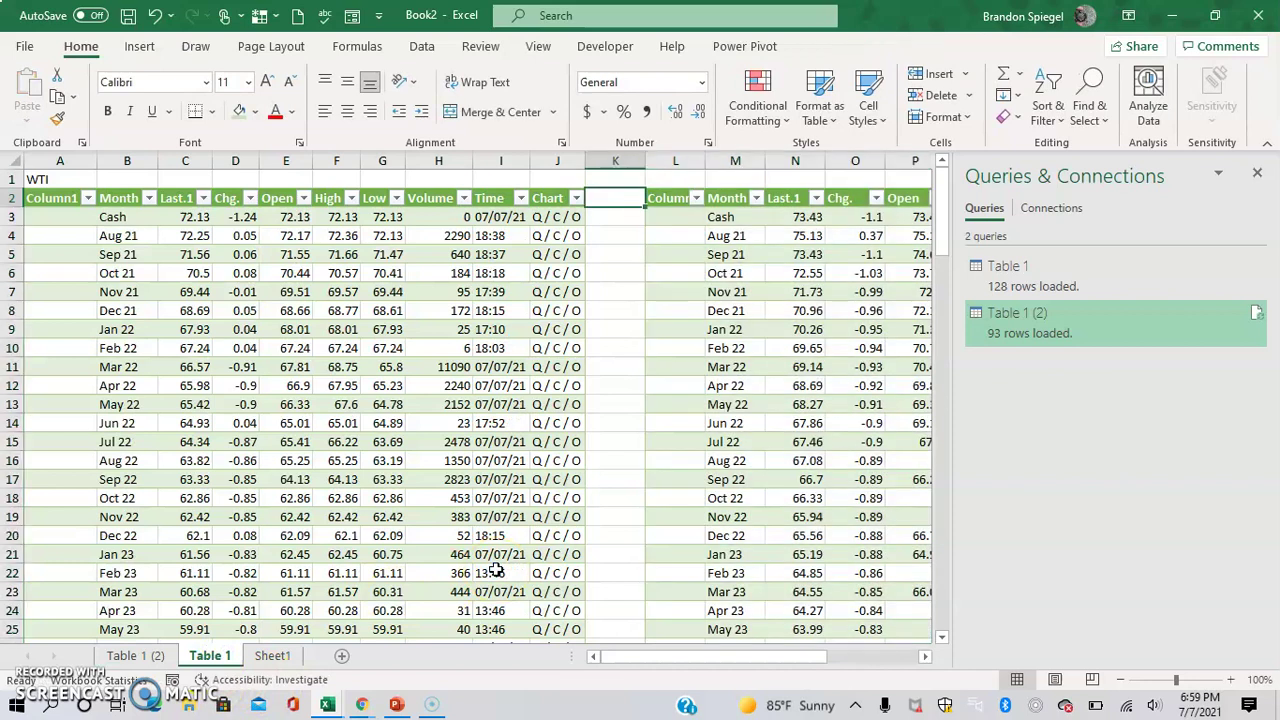
{"action": "key", "text": "Left"}
{"action": "key", "text": "Right"}
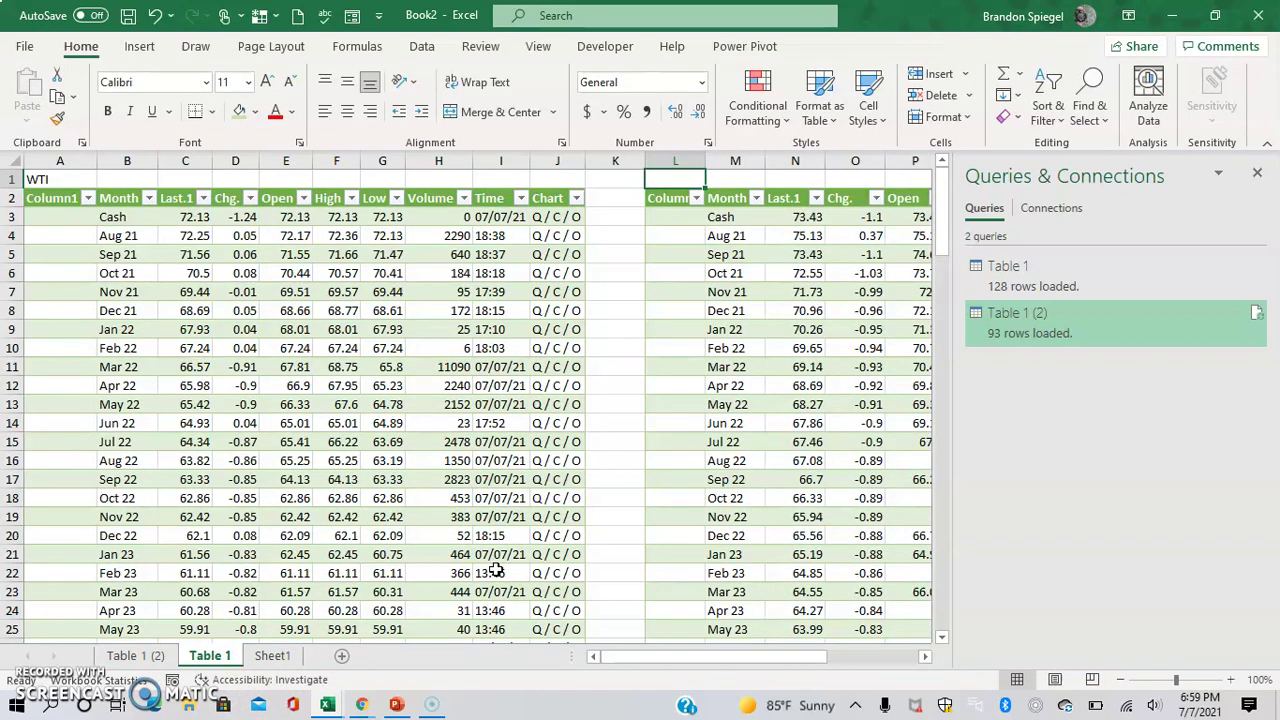
{"action": "type", "text": "B"}
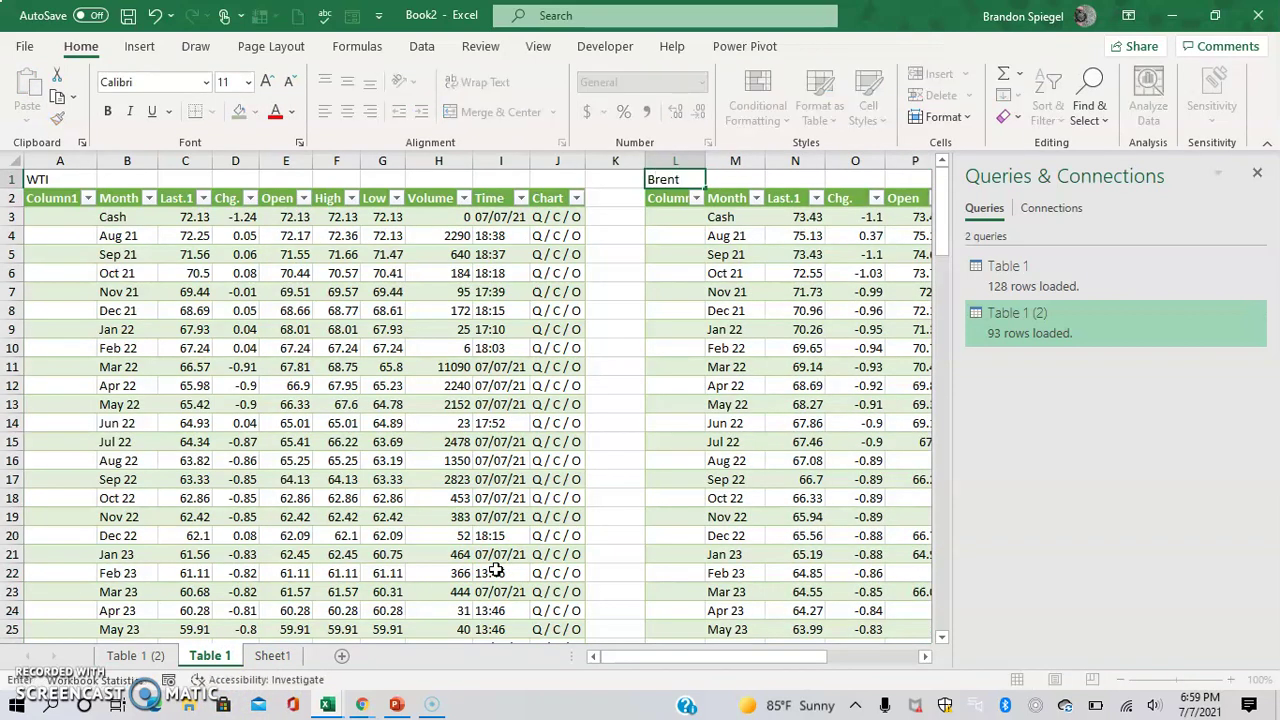
{"action": "type", "text": "rent"}
{"action": "key", "text": "Return"}
{"action": "key", "text": "Right"}
{"action": "key", "text": "Right"}
{"action": "key", "text": "Right"}
{"action": "key", "text": "Right"}
{"action": "key", "text": "Right"}
{"action": "key", "text": "Right"}
{"action": "key", "text": "Right"}
{"action": "key", "text": "Right"}
{"action": "key", "text": "Right"}
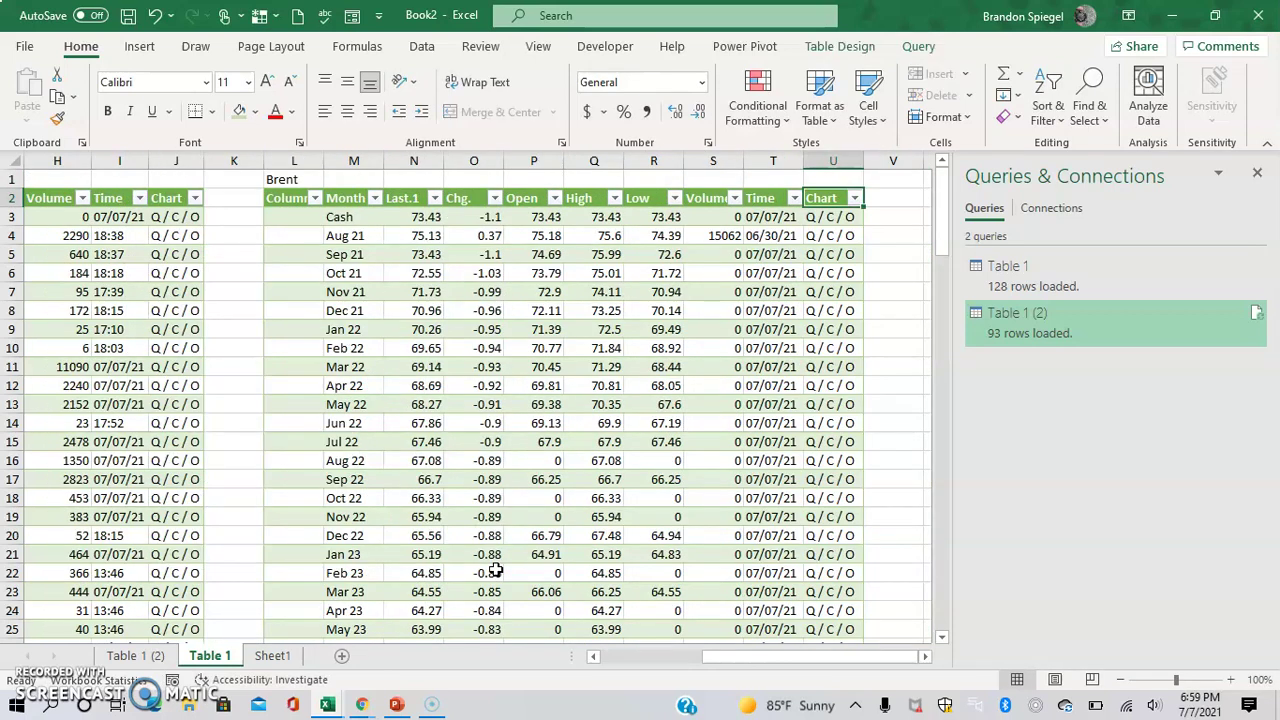
{"action": "key", "text": "Left"}
{"action": "key", "text": "Left"}
{"action": "key", "text": "Down"}
{"action": "key", "text": "Down"}
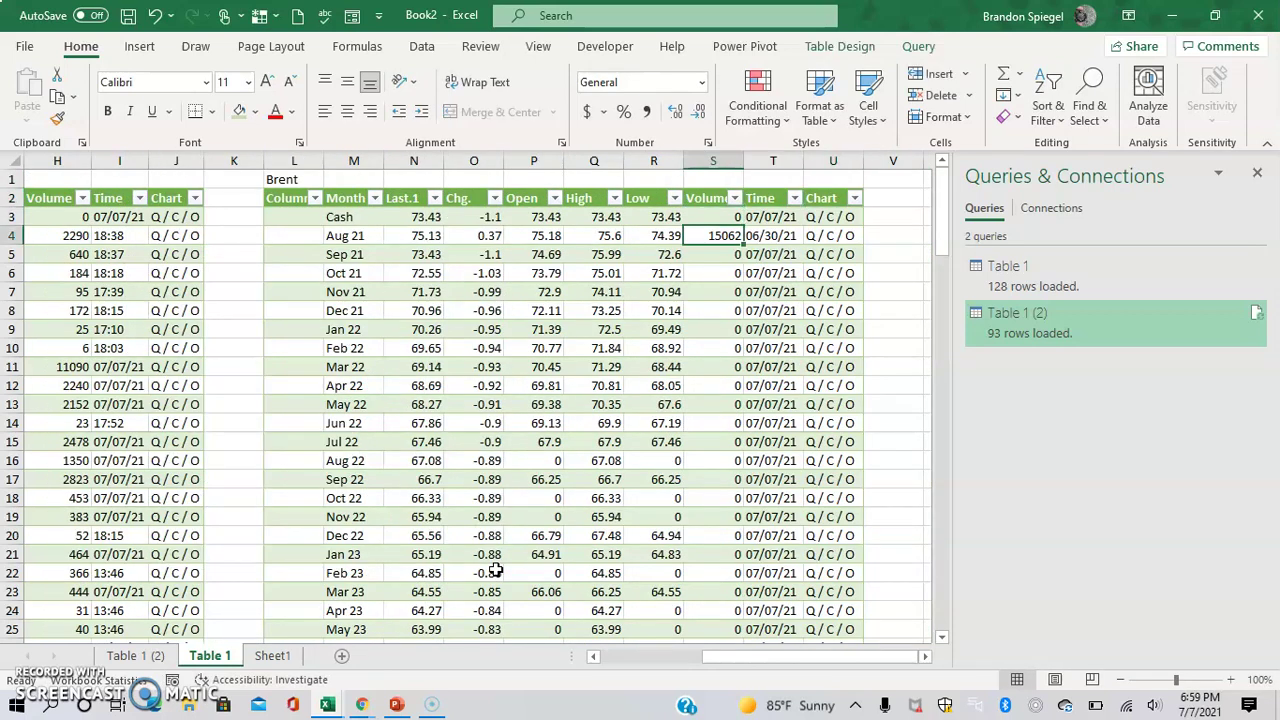
Step: Set the Table 1 (2) connection properties to refresh every 120 minutes
{"action": "left_click", "coordinate": [455, 46]}
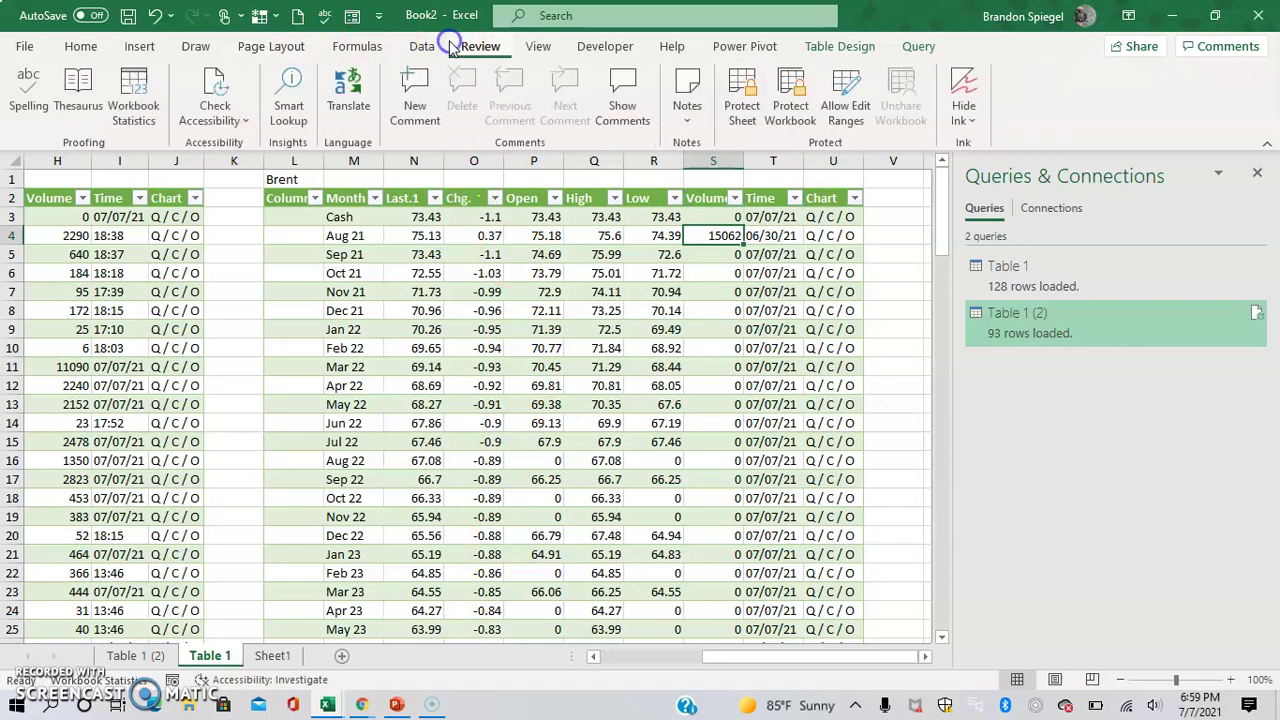
{"action": "left_click", "coordinate": [422, 46]}
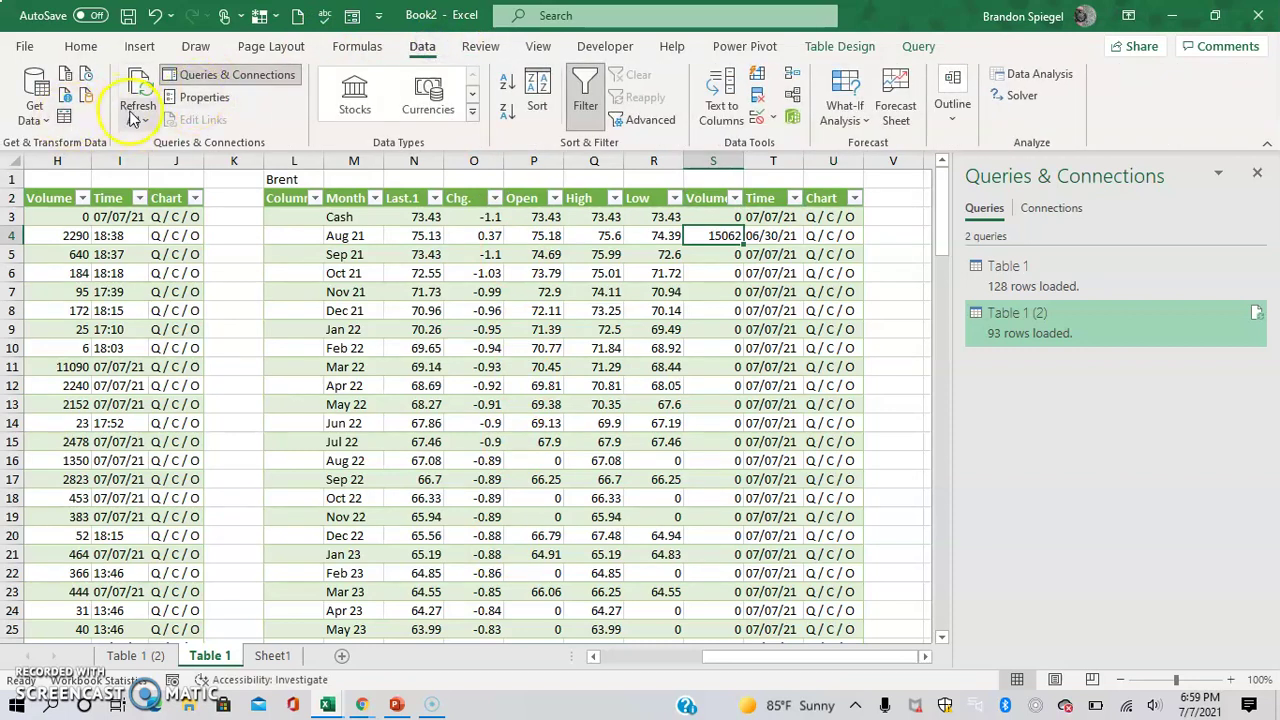
{"action": "left_click", "coordinate": [142, 120]}
{"action": "left_click", "coordinate": [240, 253]}
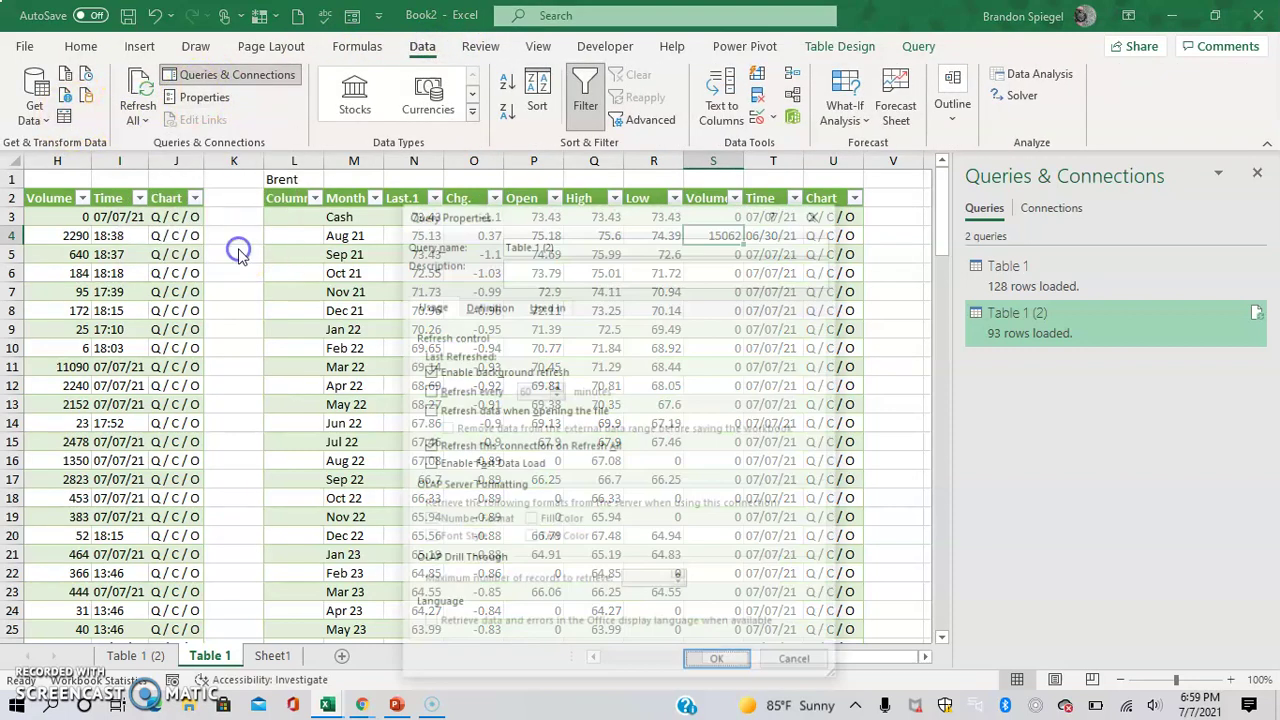
{"action": "left_click", "coordinate": [462, 391]}
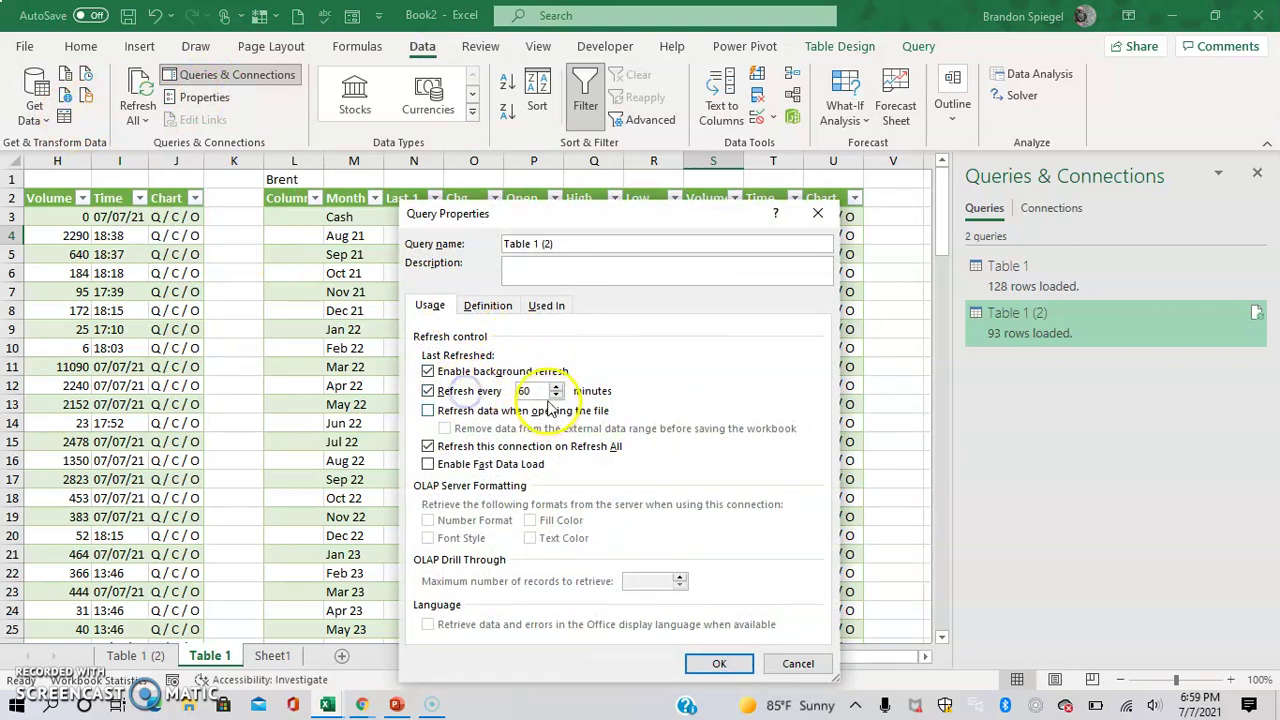
{"action": "left_click", "coordinate": [538, 393]}
{"action": "key", "text": "BackSpace"}
{"action": "key", "text": "BackSpace"}
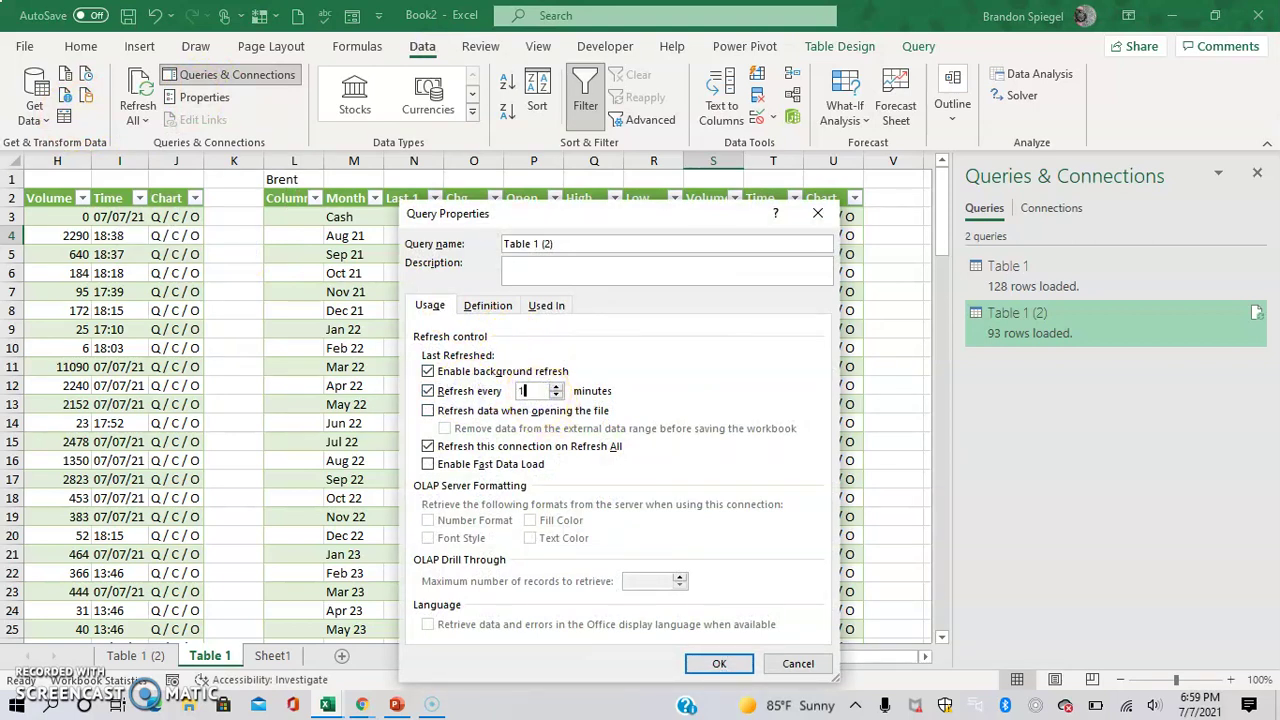
{"action": "left_click", "coordinate": [719, 663]}
{"action": "key", "text": "Right"}
{"action": "key", "text": "Right"}
{"action": "key", "text": "Right"}
{"action": "key", "text": "Right"}
{"action": "key", "text": "Right"}
{"action": "key", "text": "Right"}
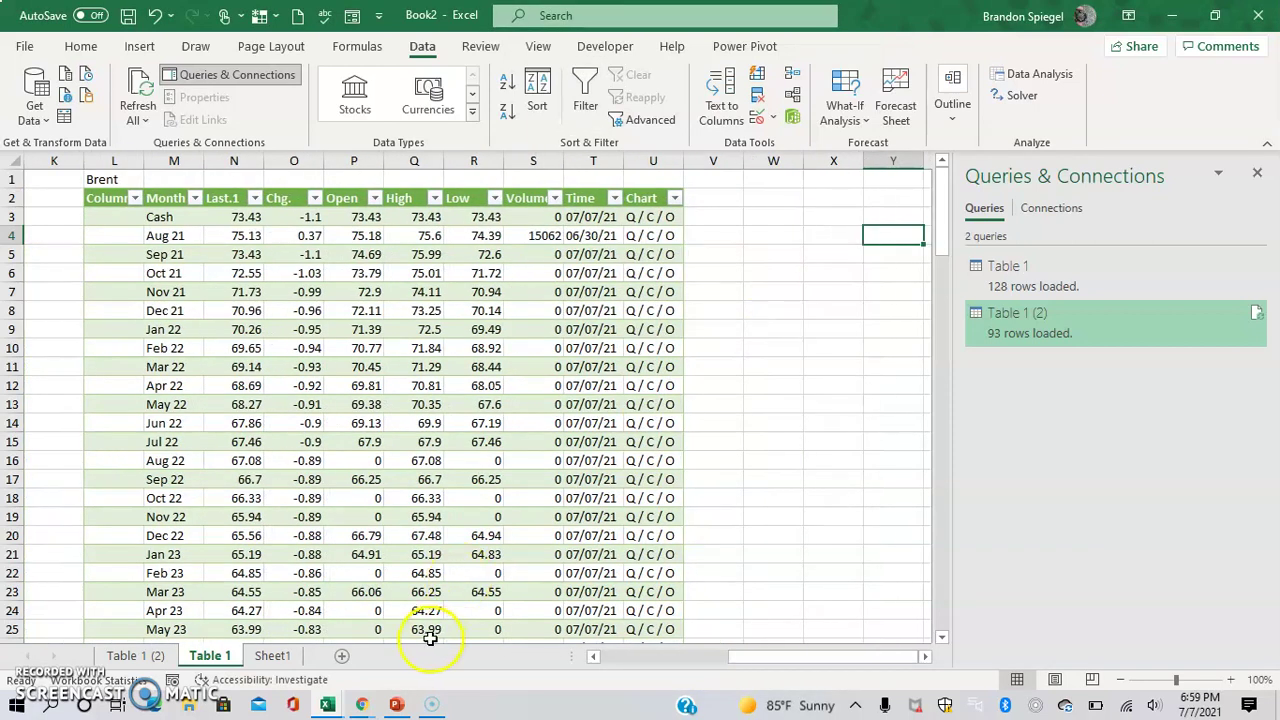
{"action": "left_click", "coordinate": [365, 705]}
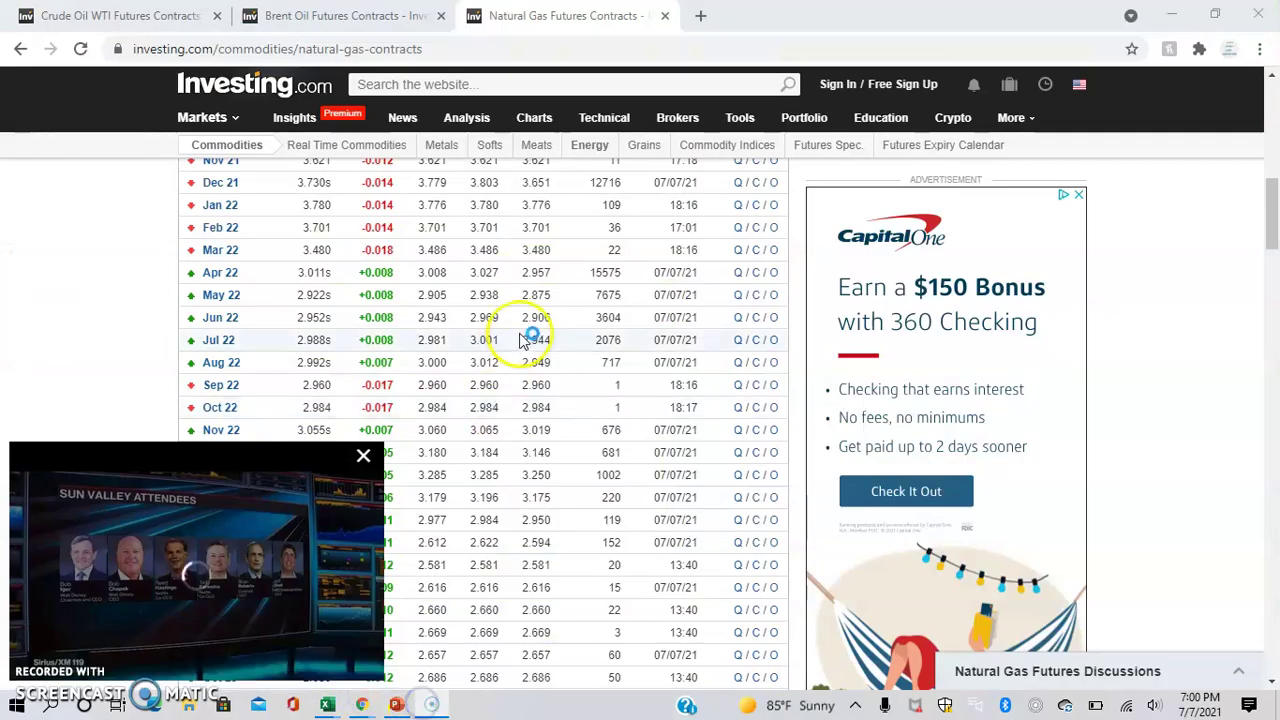
Step: Scroll to the top of the Natural Gas Futures Contracts page and select its URL
{"action": "scroll", "coordinate": [527, 340], "scroll_direction": "up", "scroll_amount": 7}
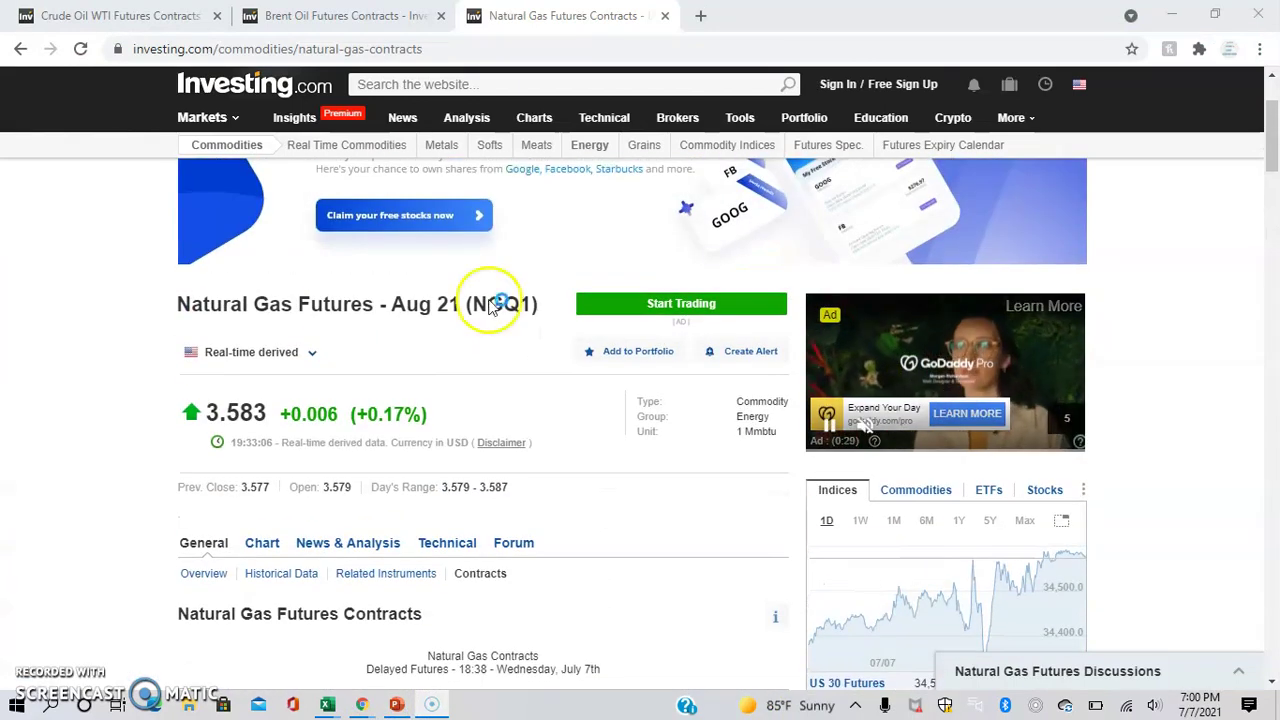
{"action": "left_click", "coordinate": [386, 49]}
{"action": "key", "text": "ctrl+c"}
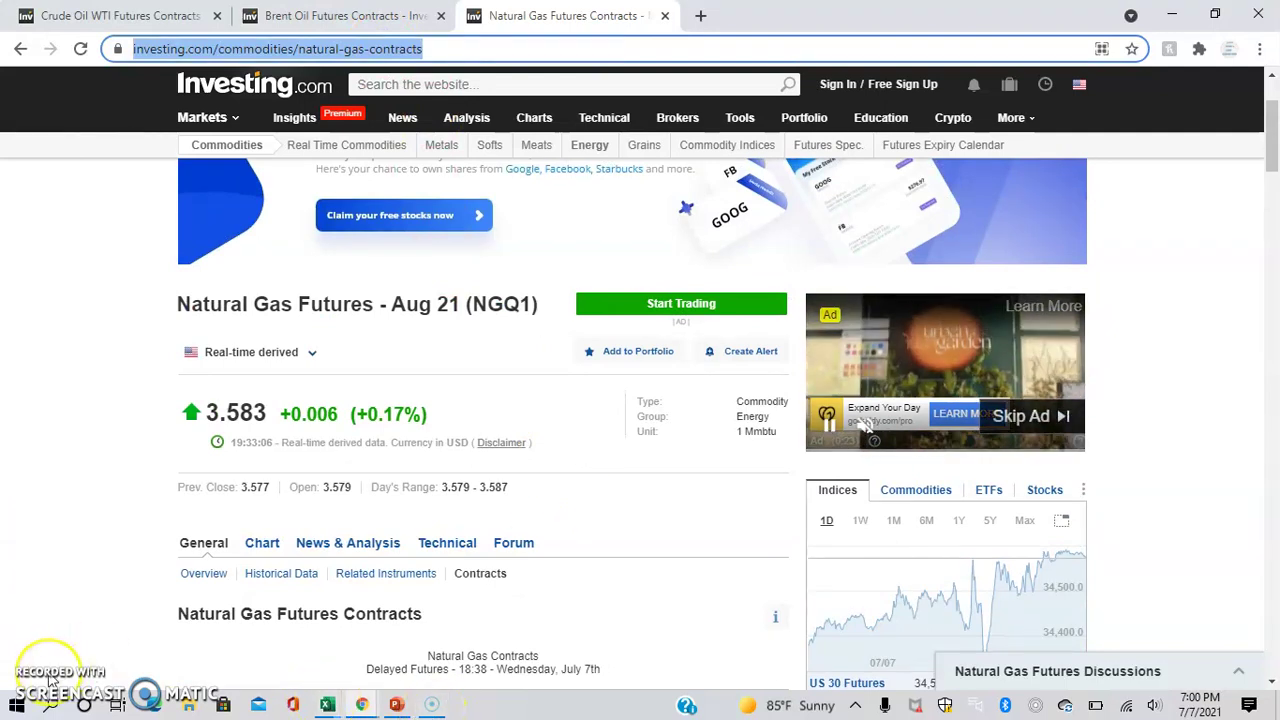
Step: In Excel, select cell W2 and start a From Web import with the natural gas contracts URL
{"action": "key", "text": "alt+Tab"}
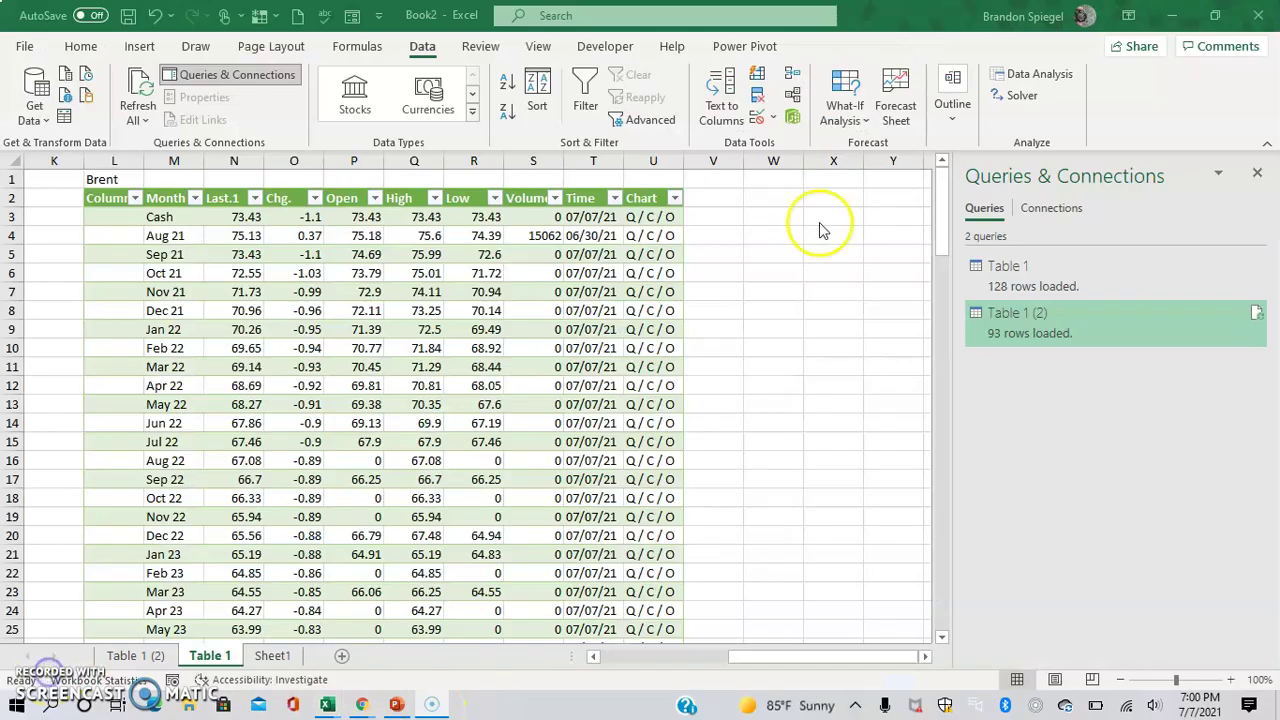
{"action": "left_click", "coordinate": [776, 212]}
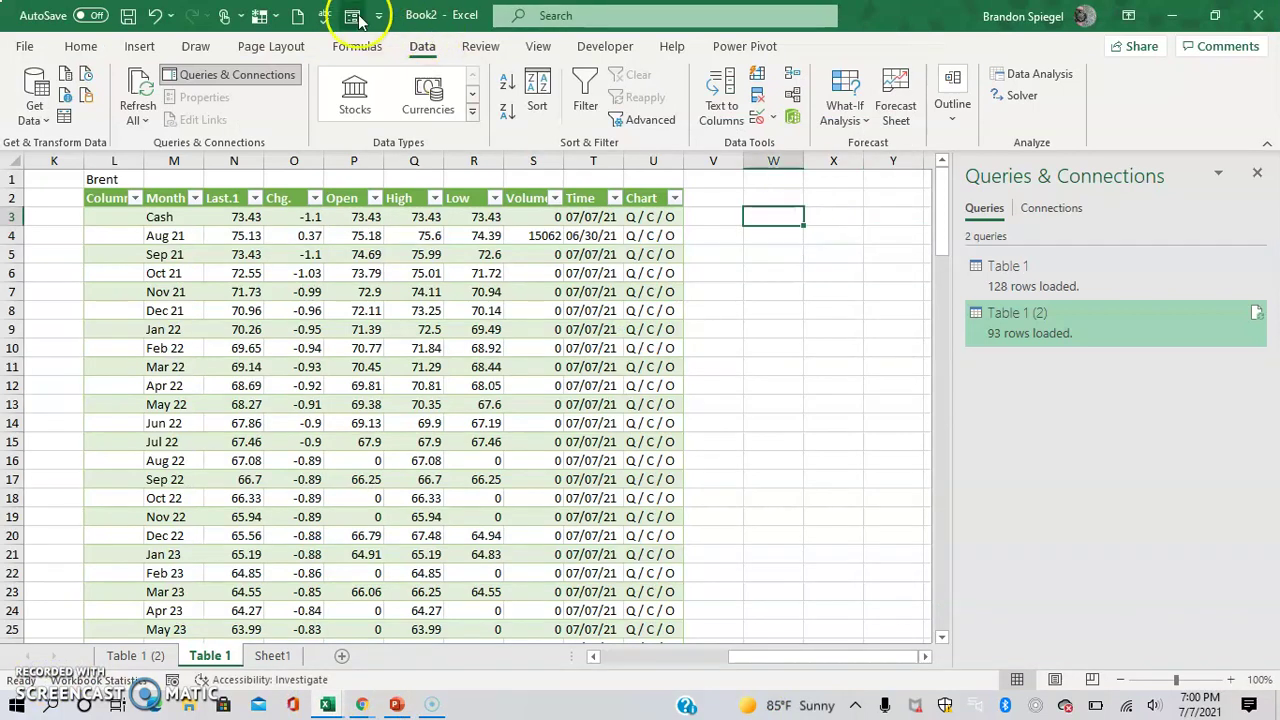
{"action": "key", "text": "Up"}
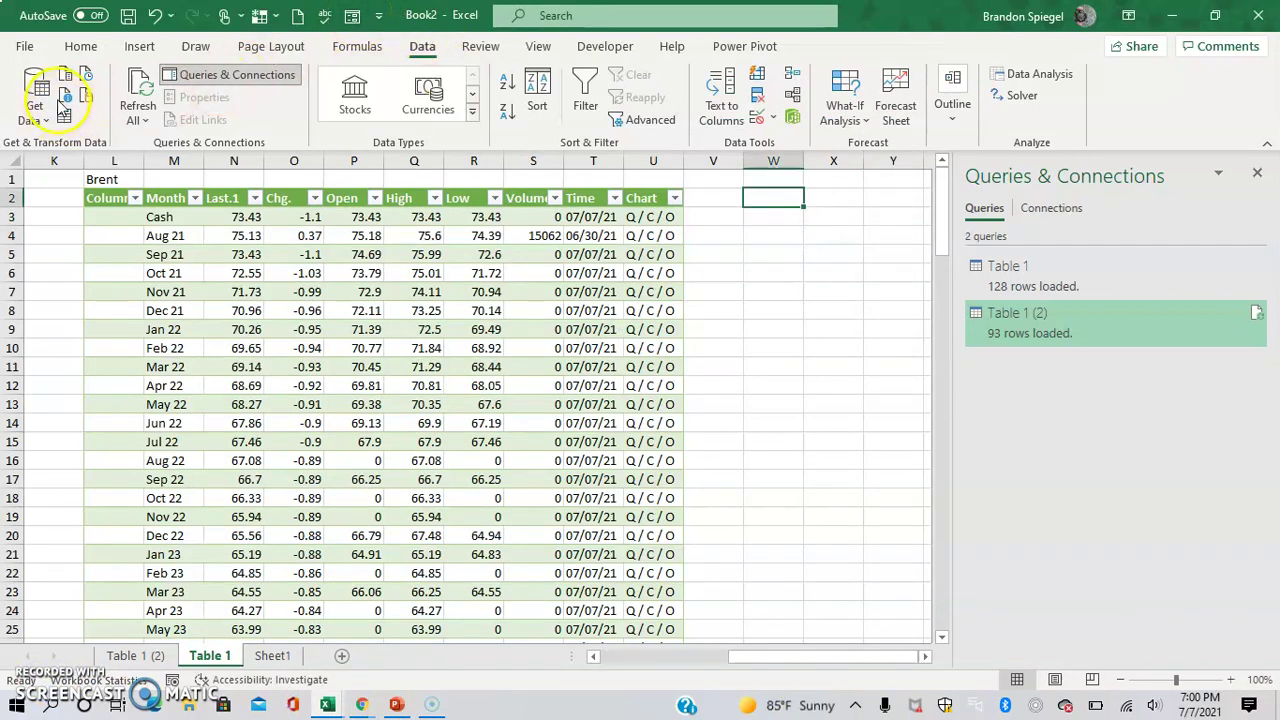
{"action": "left_click", "coordinate": [66, 100]}
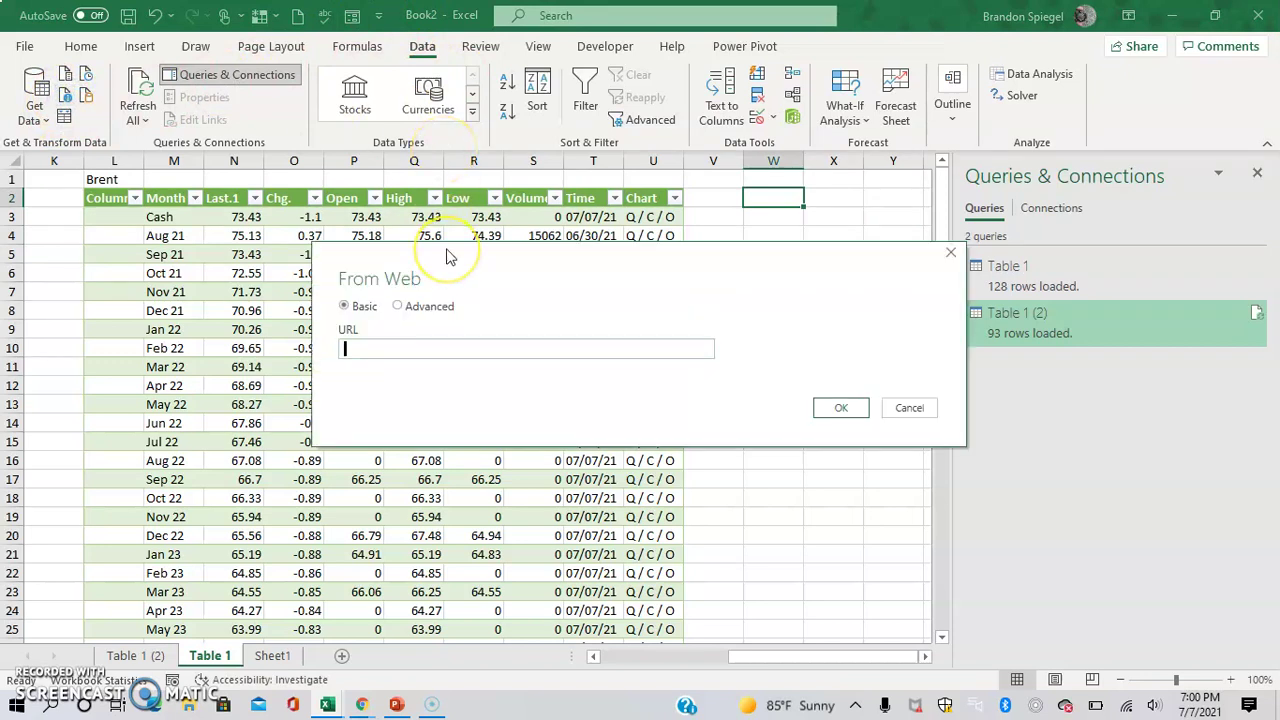
{"action": "key", "text": "ctrl+v"}
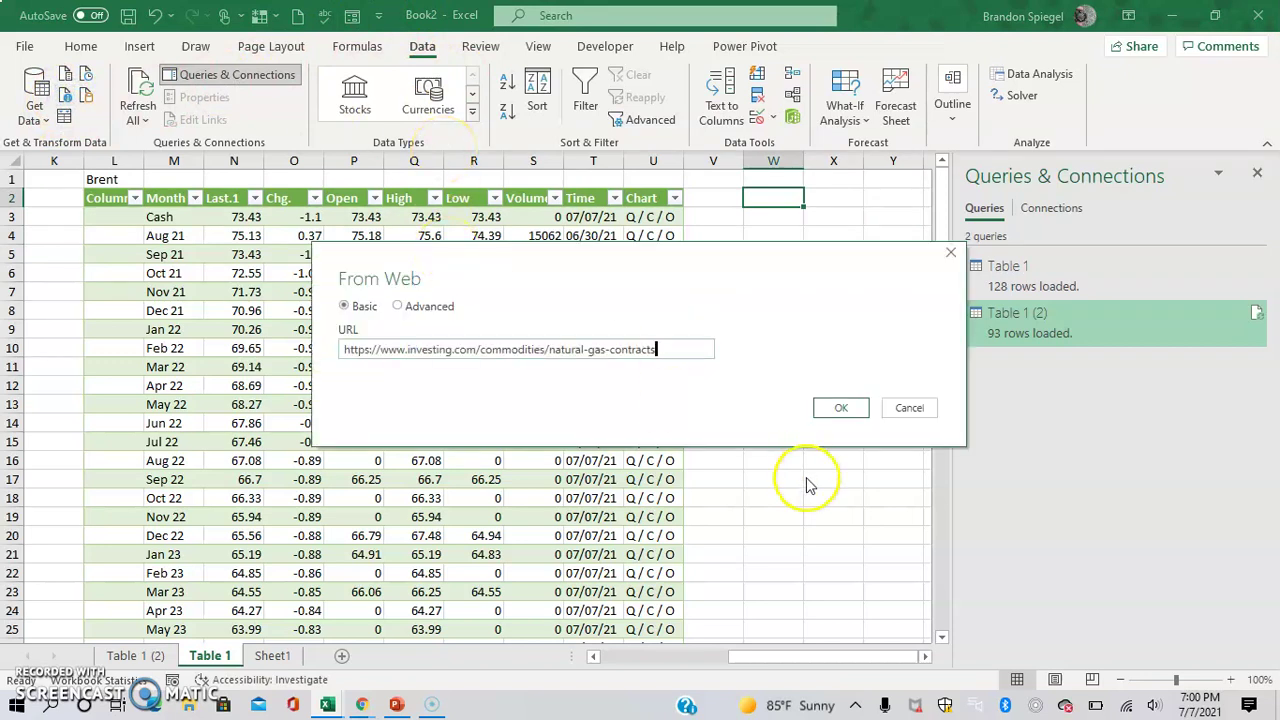
{"action": "left_click", "coordinate": [836, 408]}
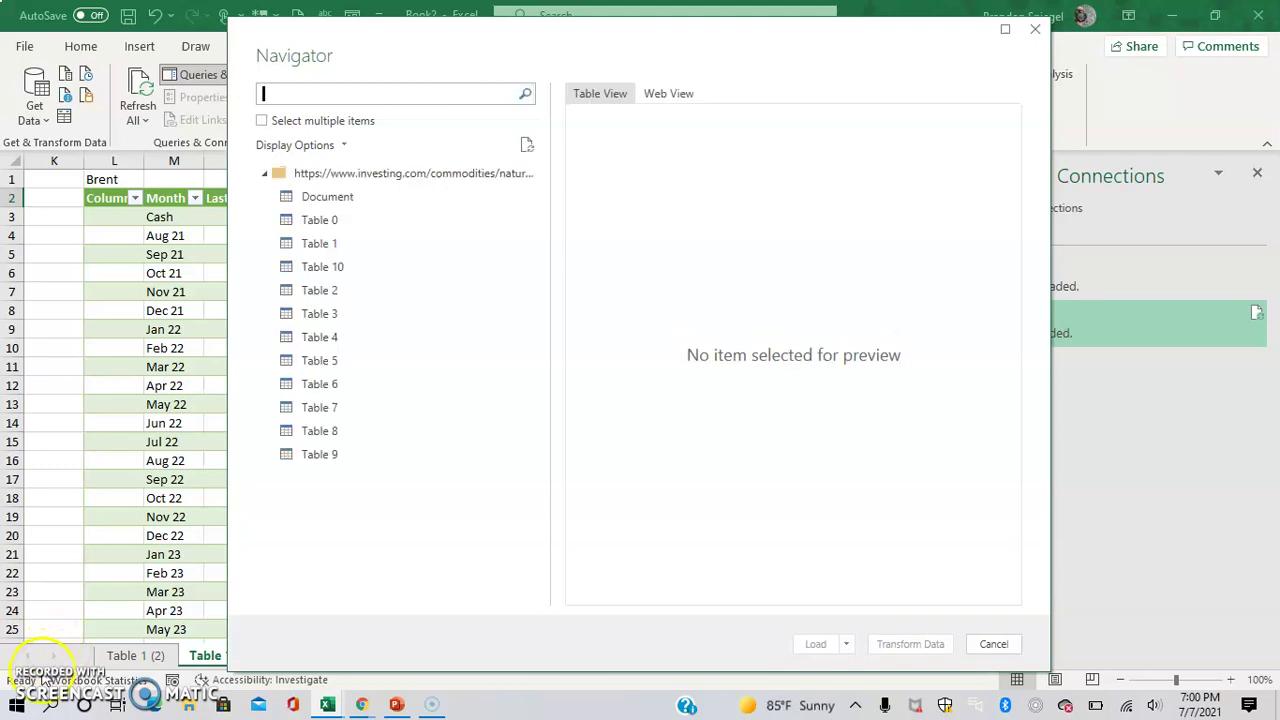
Step: Pick Table 1 of the natural gas contracts page and open it in Power Query Editor
{"action": "left_click", "coordinate": [330, 248]}
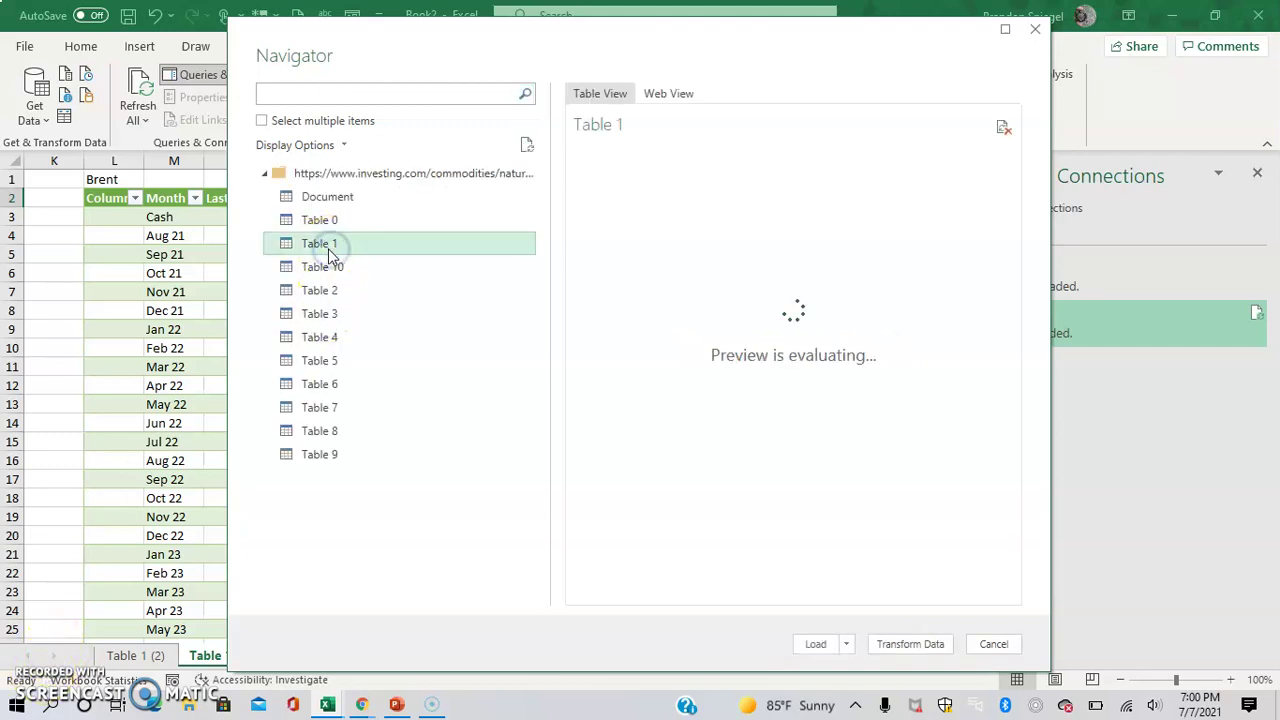
{"action": "left_click", "coordinate": [897, 645]}
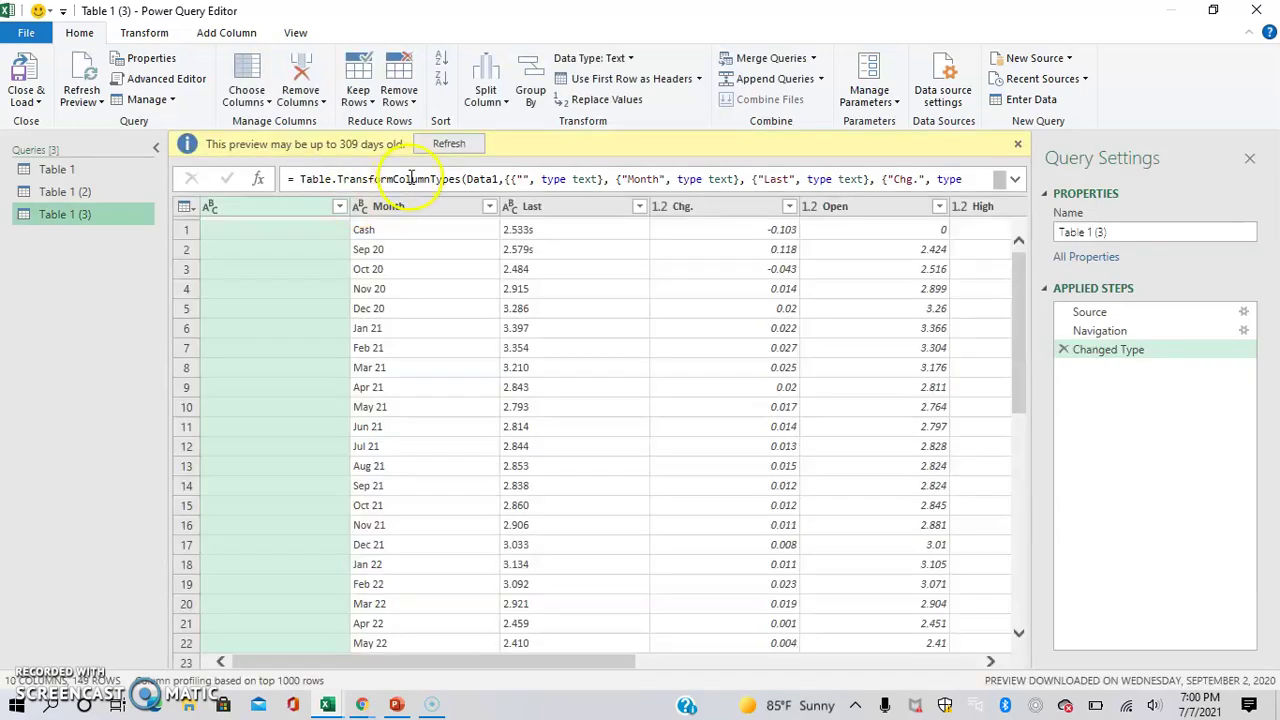
Step: Refresh the preview and split the Last column by custom delimiter 's' with quote None
{"action": "left_click", "coordinate": [560, 206]}
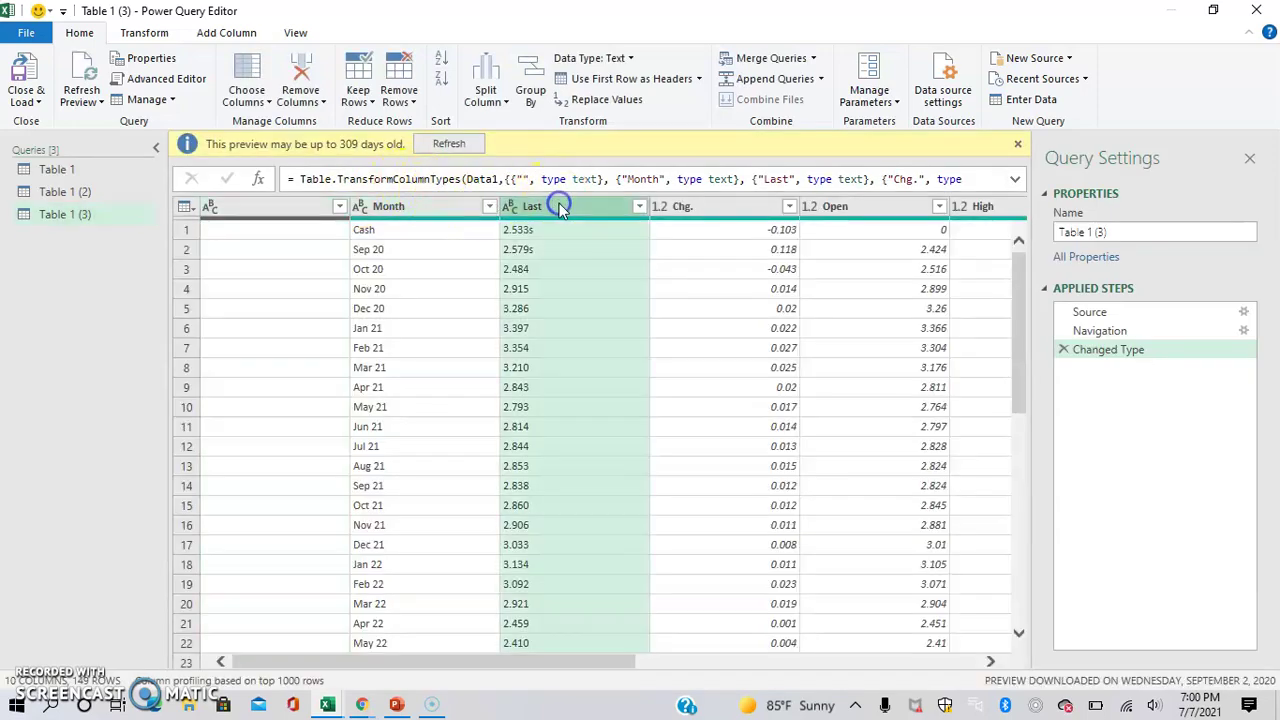
{"action": "left_click", "coordinate": [464, 143]}
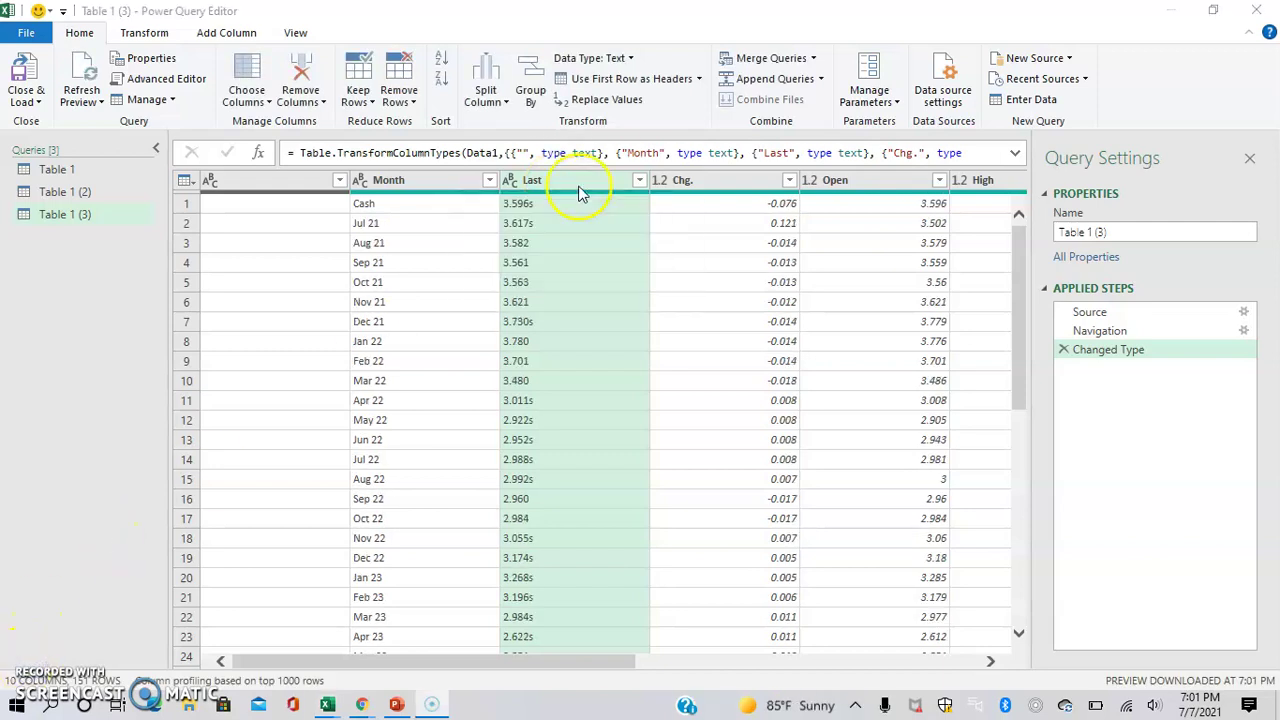
{"action": "left_click", "coordinate": [487, 90]}
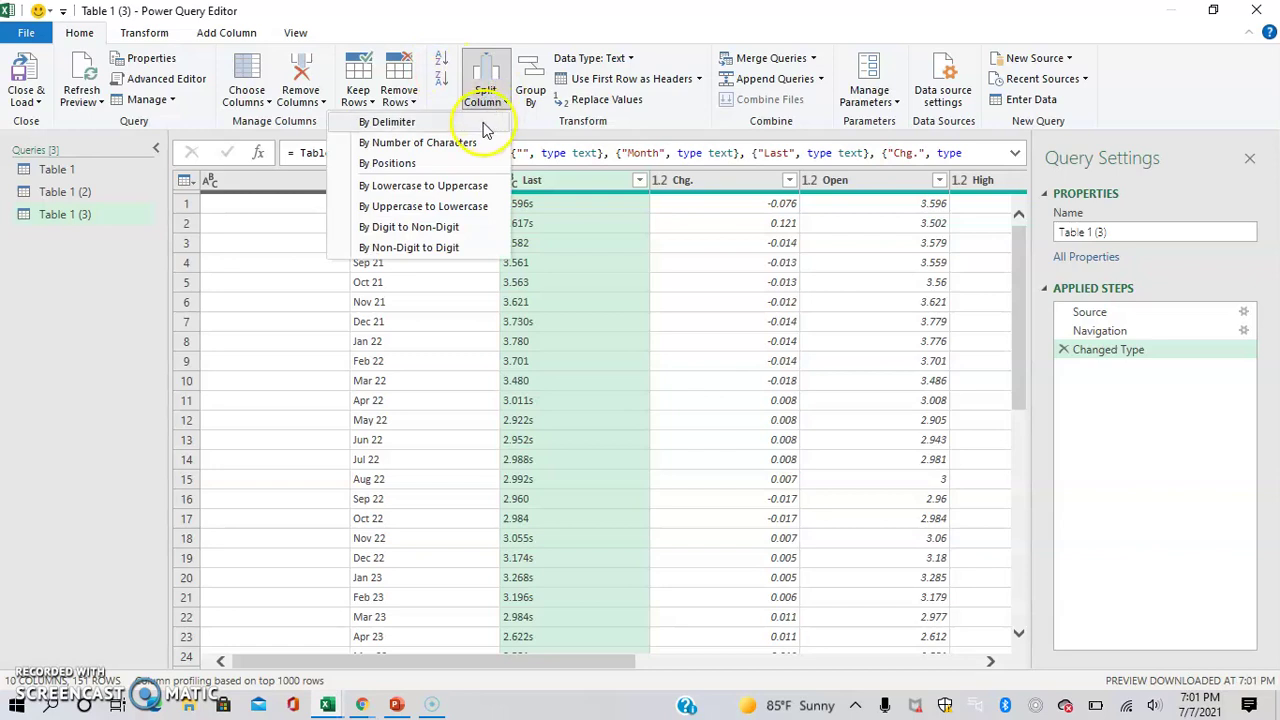
{"action": "left_click", "coordinate": [484, 124]}
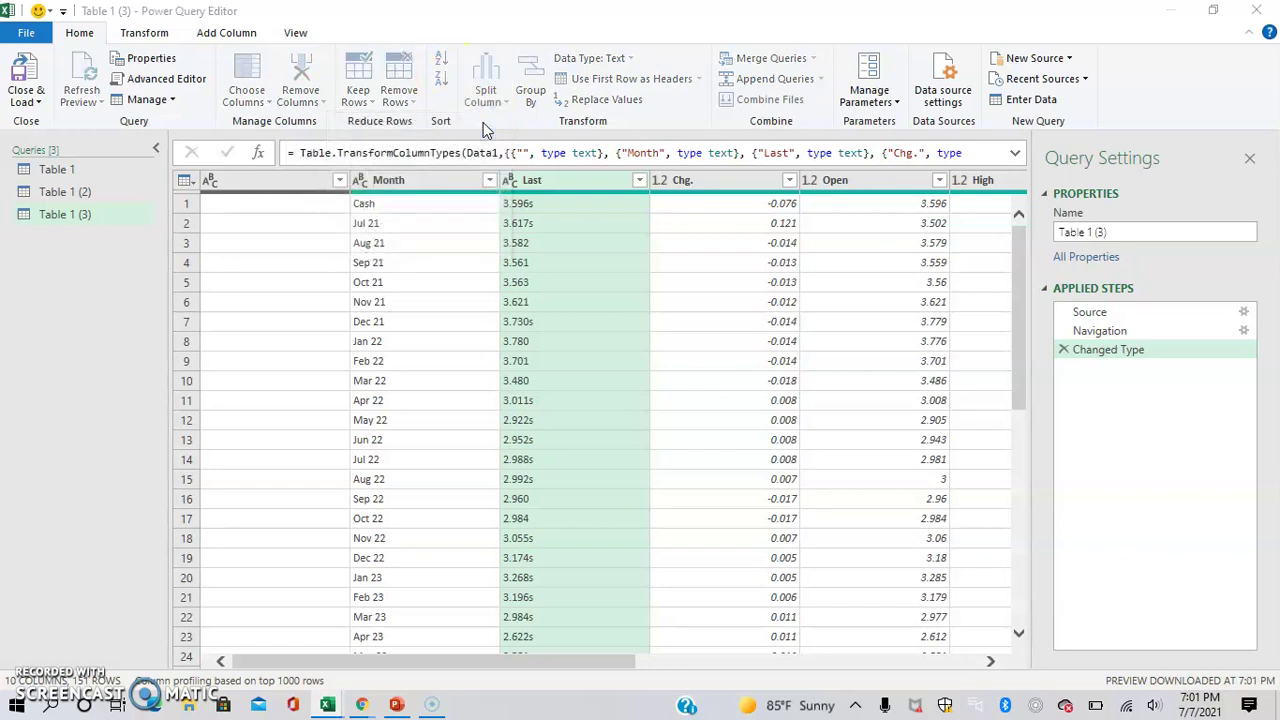
{"action": "left_click", "coordinate": [444, 262]}
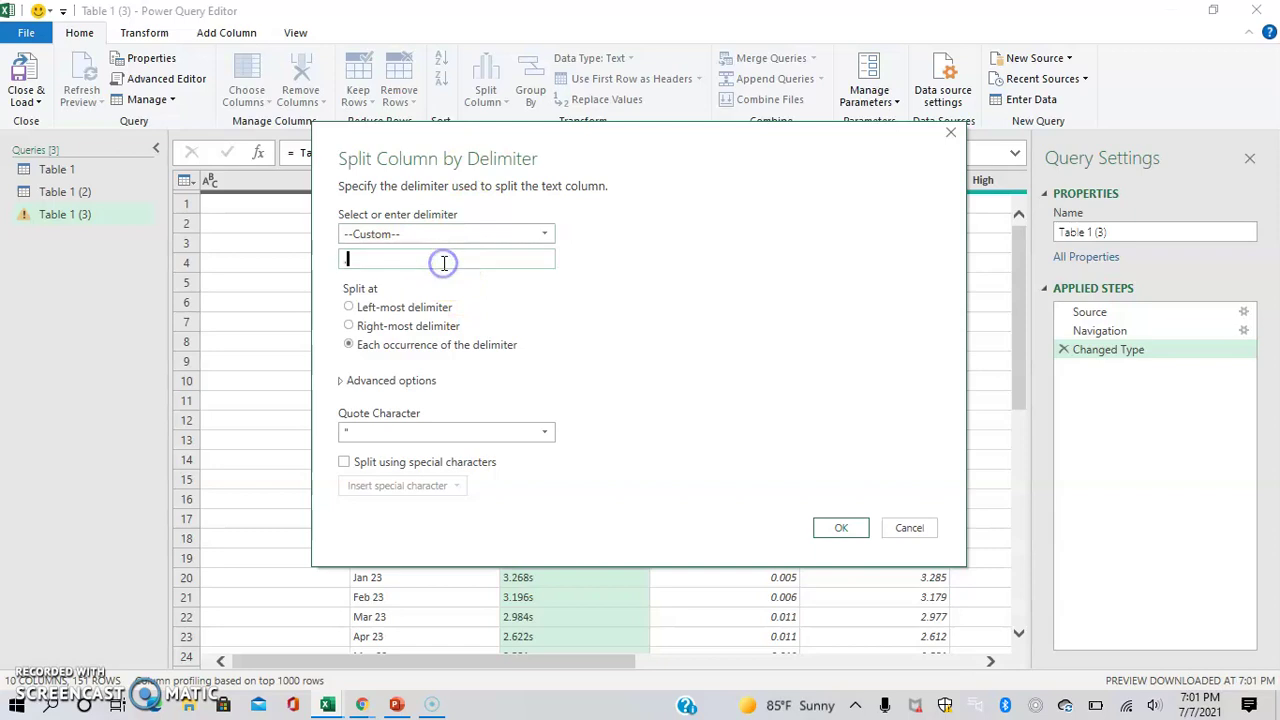
{"action": "type", "text": ","}
{"action": "key", "text": "BackSpace"}
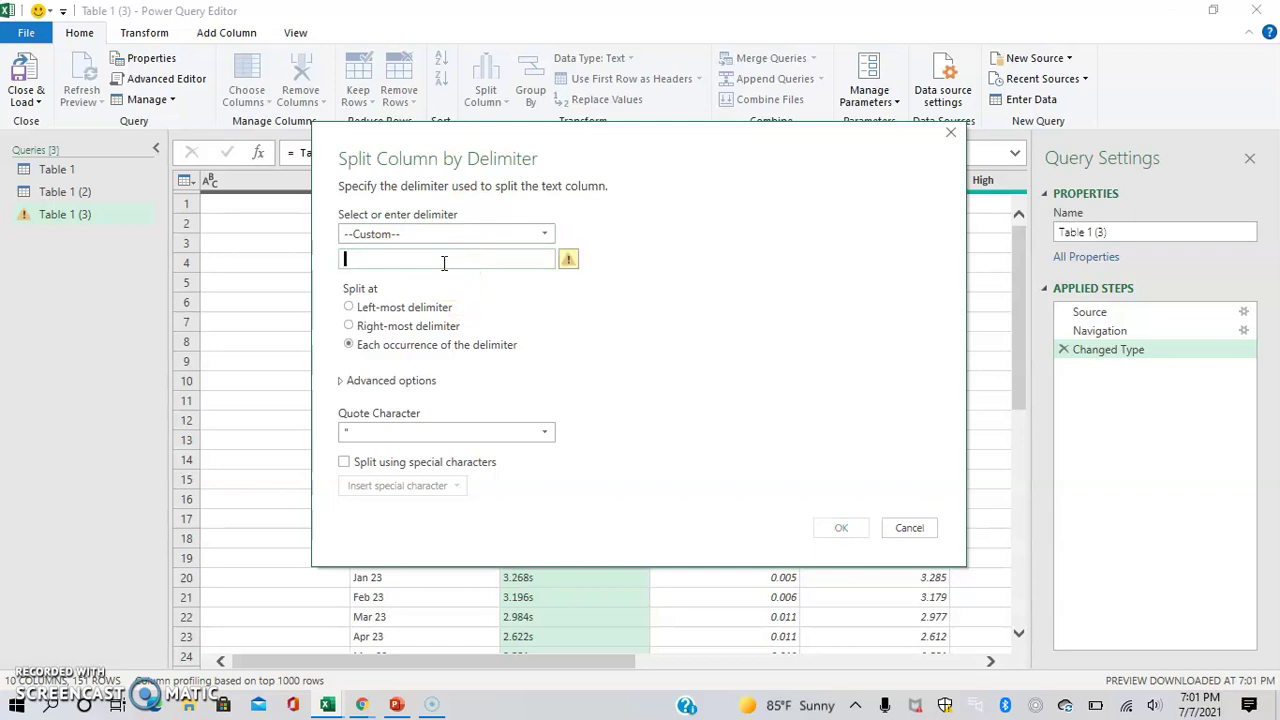
{"action": "type", "text": "s"}
{"action": "left_click", "coordinate": [447, 432]}
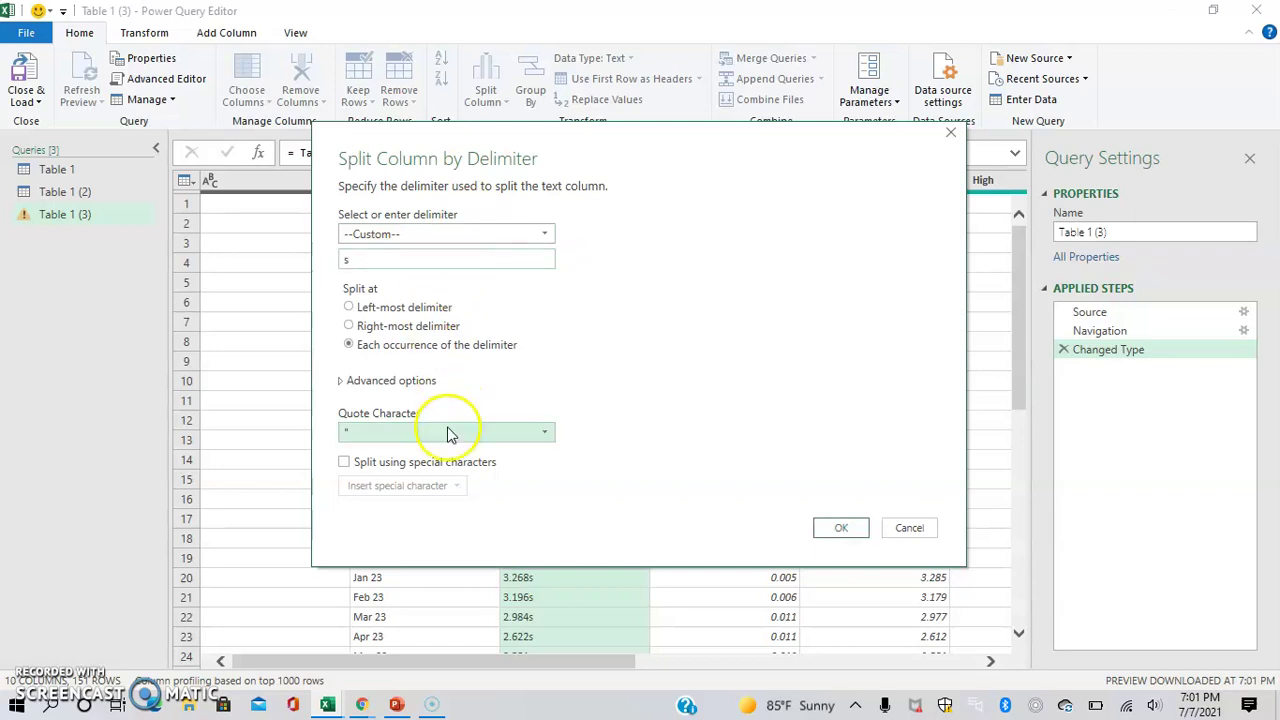
{"action": "left_click", "coordinate": [441, 462]}
{"action": "left_click", "coordinate": [828, 527]}
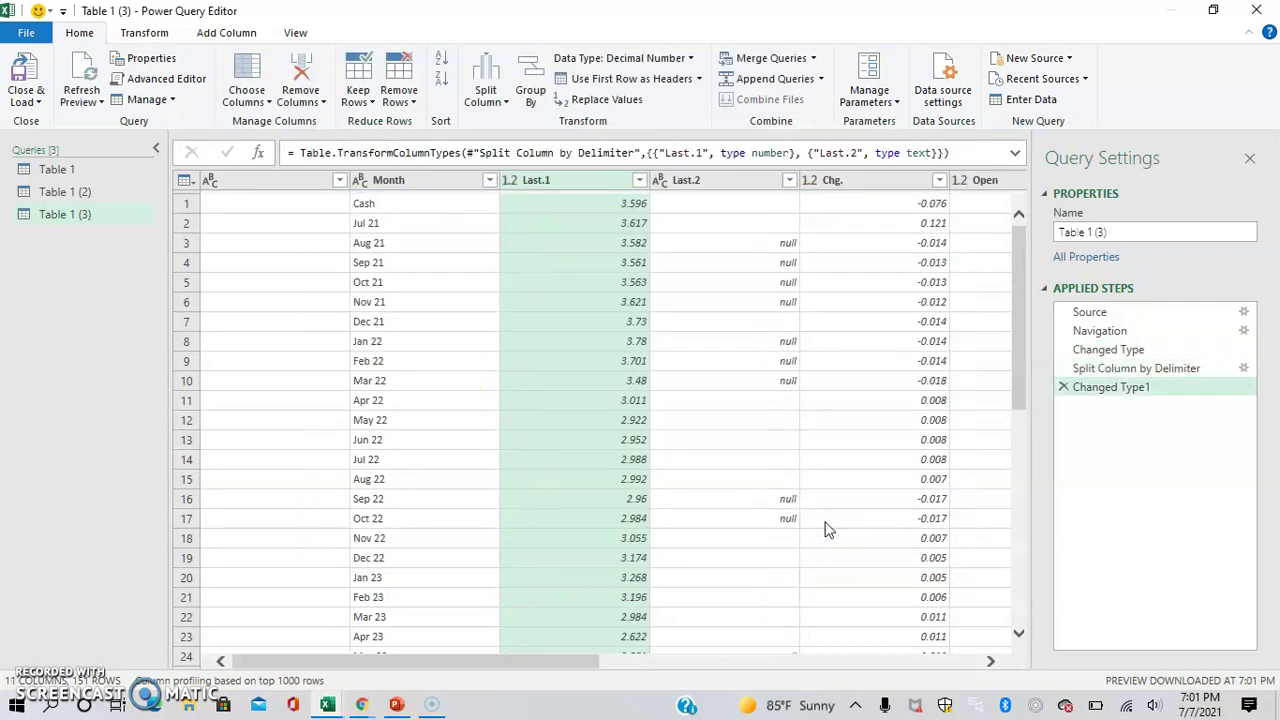
Step: Remove the leftover Last.2 column from the natural gas query
{"action": "left_click", "coordinate": [688, 181]}
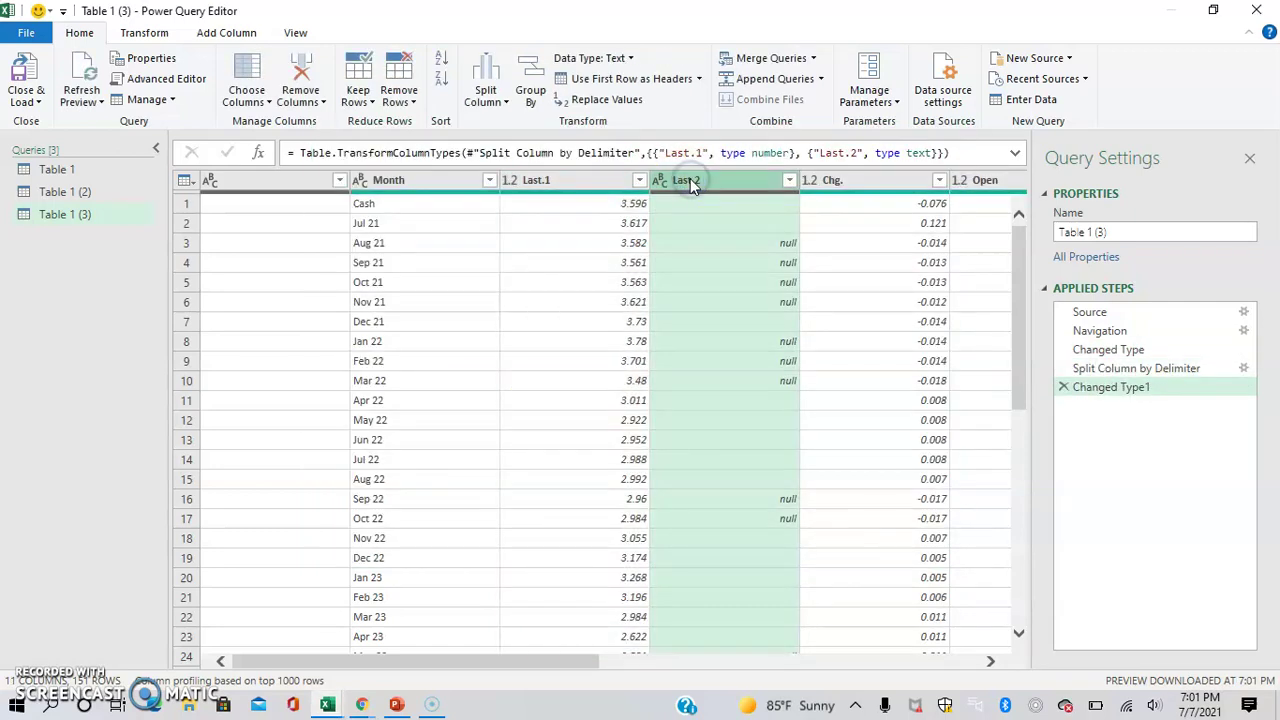
{"action": "left_click", "coordinate": [316, 70]}
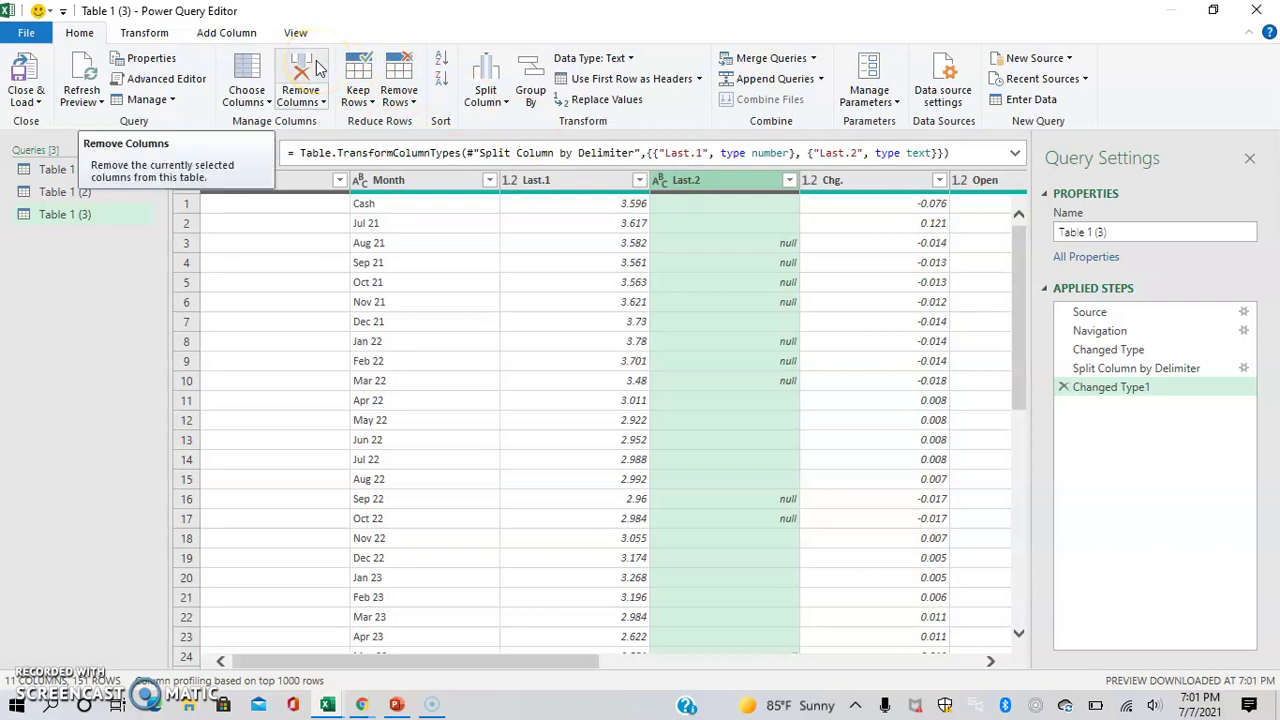
{"action": "left_click", "coordinate": [316, 70]}
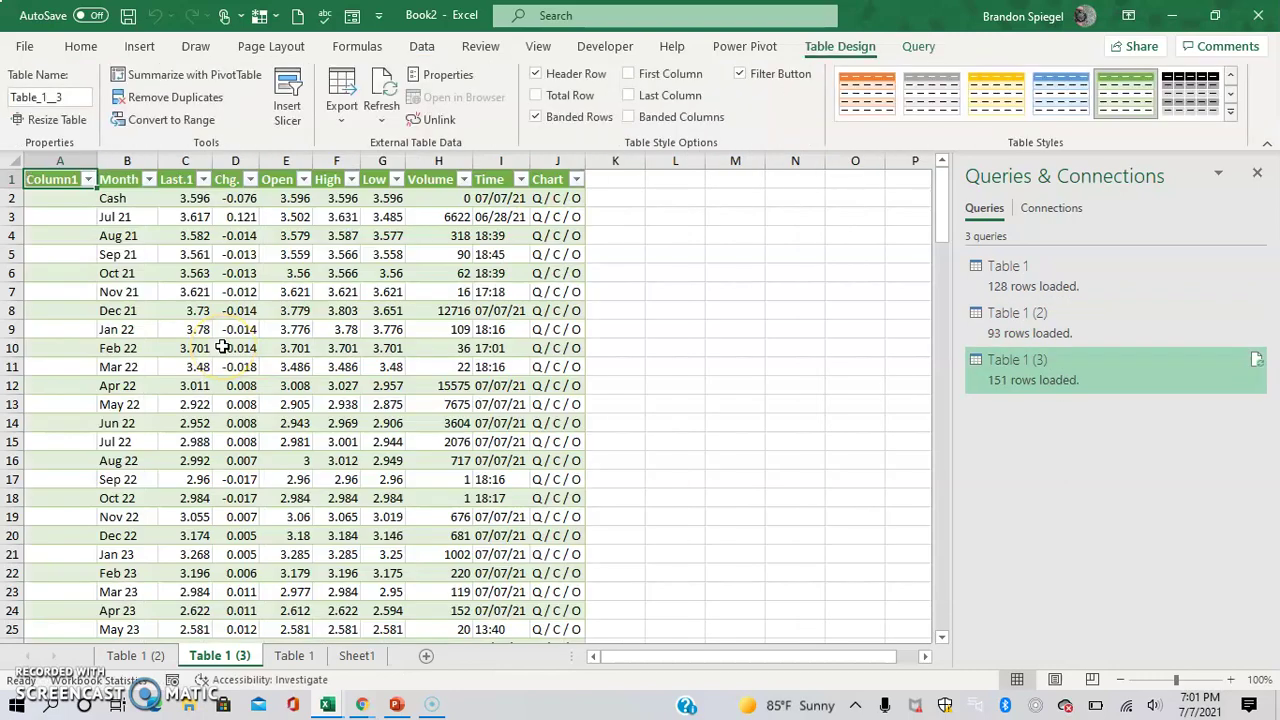
Step: Copy the natural gas table and paste it at W2 on the Table 1 sheet
{"action": "key", "text": "ctrl+shift+End"}
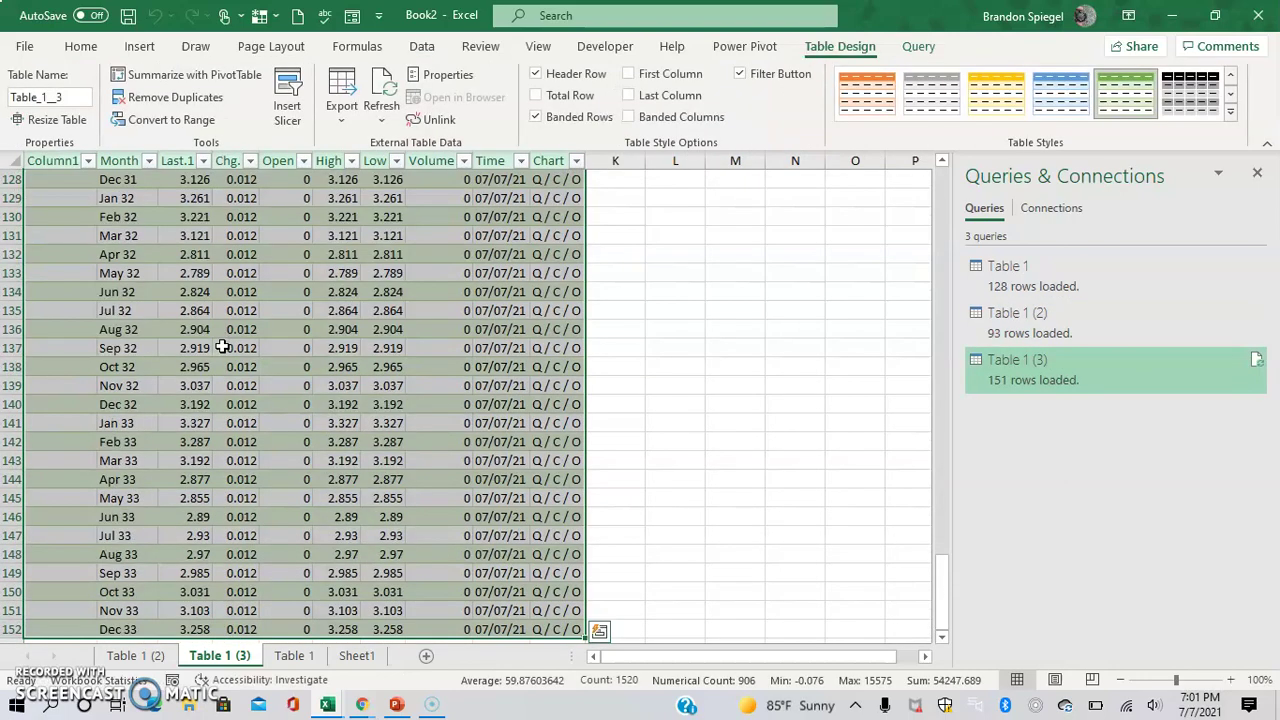
{"action": "scroll", "coordinate": [222, 347], "scroll_direction": "up", "scroll_amount": 20}
{"action": "key", "text": "ctrl+c"}
{"action": "left_click", "coordinate": [294, 655]}
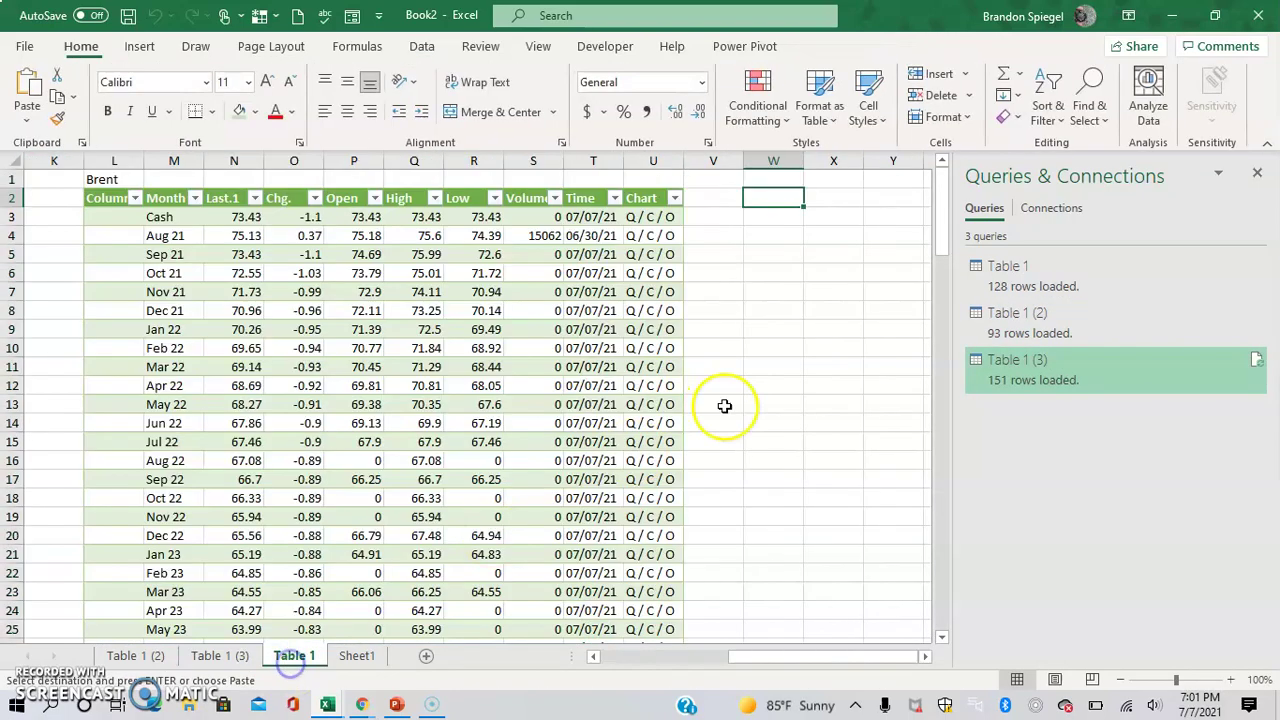
{"action": "key", "text": "ctrl+v"}
Step: Enter the title 'Henry Hub Natural Gas' in cell W1
{"action": "key", "text": "Up"}
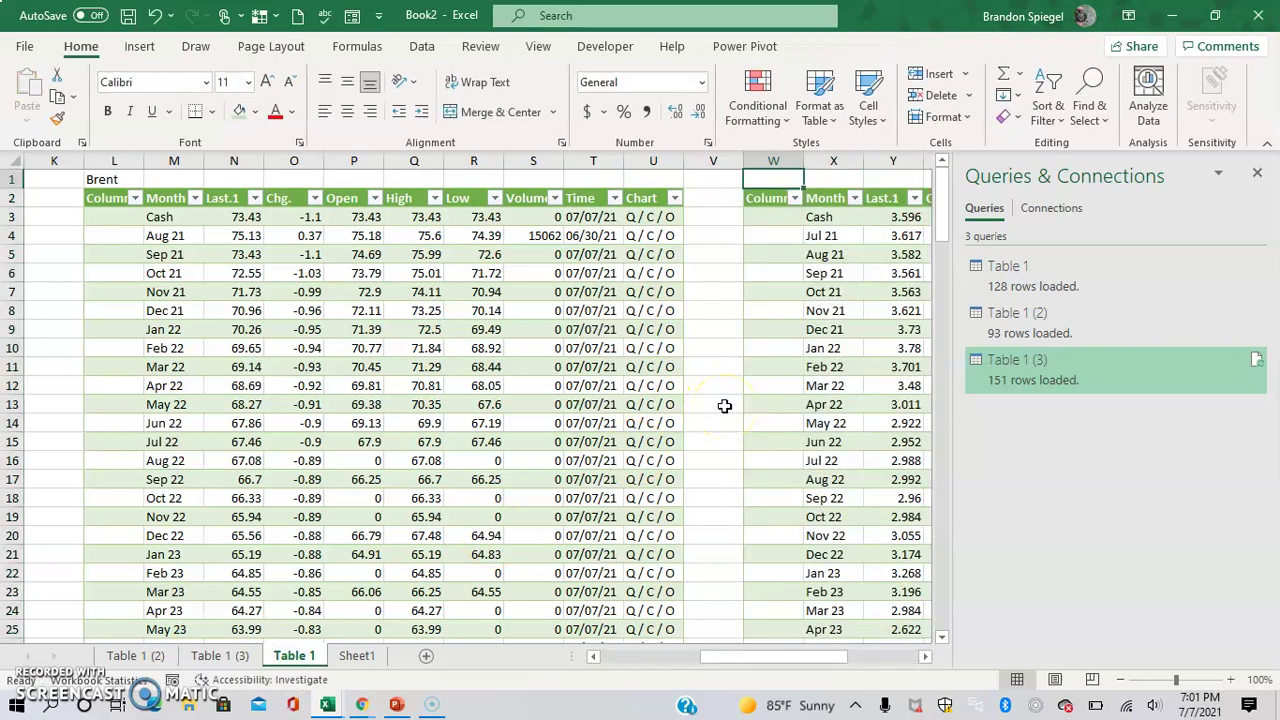
{"action": "type", "text": "Henry"}
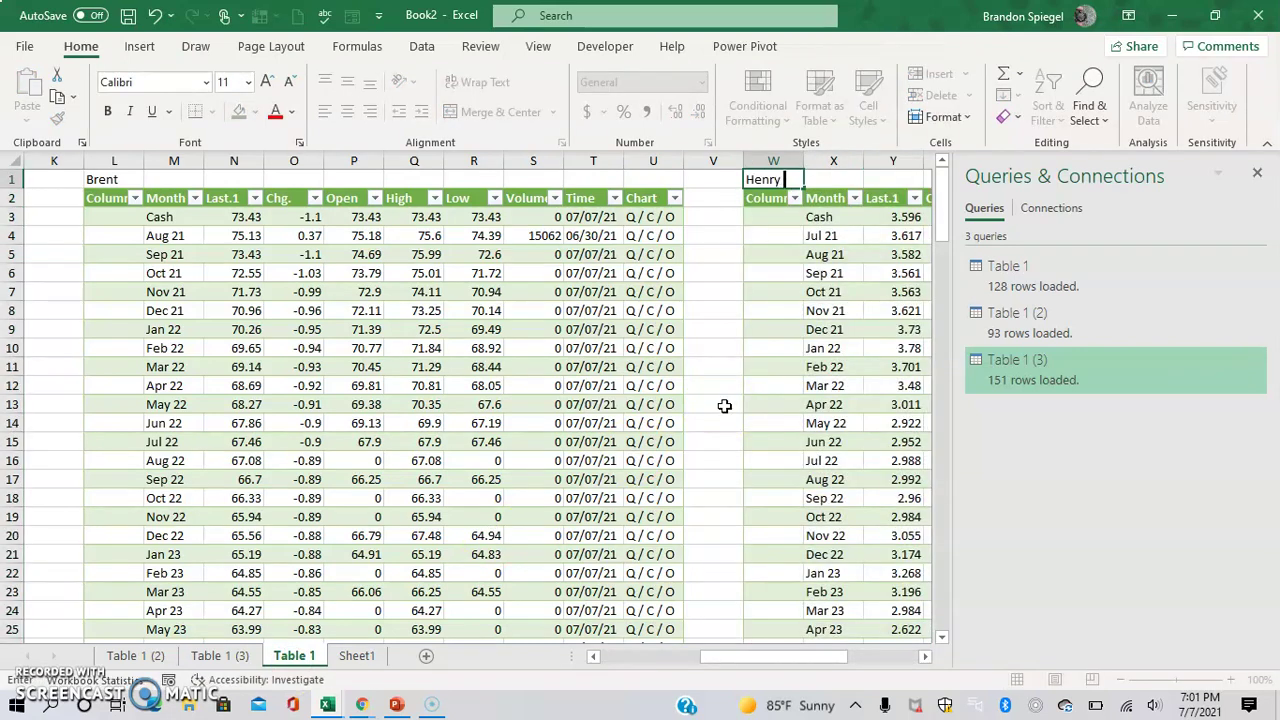
{"action": "type", "text": " h"}
{"action": "key", "text": "BackSpace"}
{"action": "key", "text": "Caps_Lock"}
{"action": "type", "text": "H"}
{"action": "key", "text": "Caps_Lock"}
{"action": "type", "text": "ub Natural Gas"}
Step: Delete the Table 1 (2), Table 1 (3) and empty Sheet1 sheets, confirming the deletion
{"action": "left_click", "coordinate": [145, 661]}
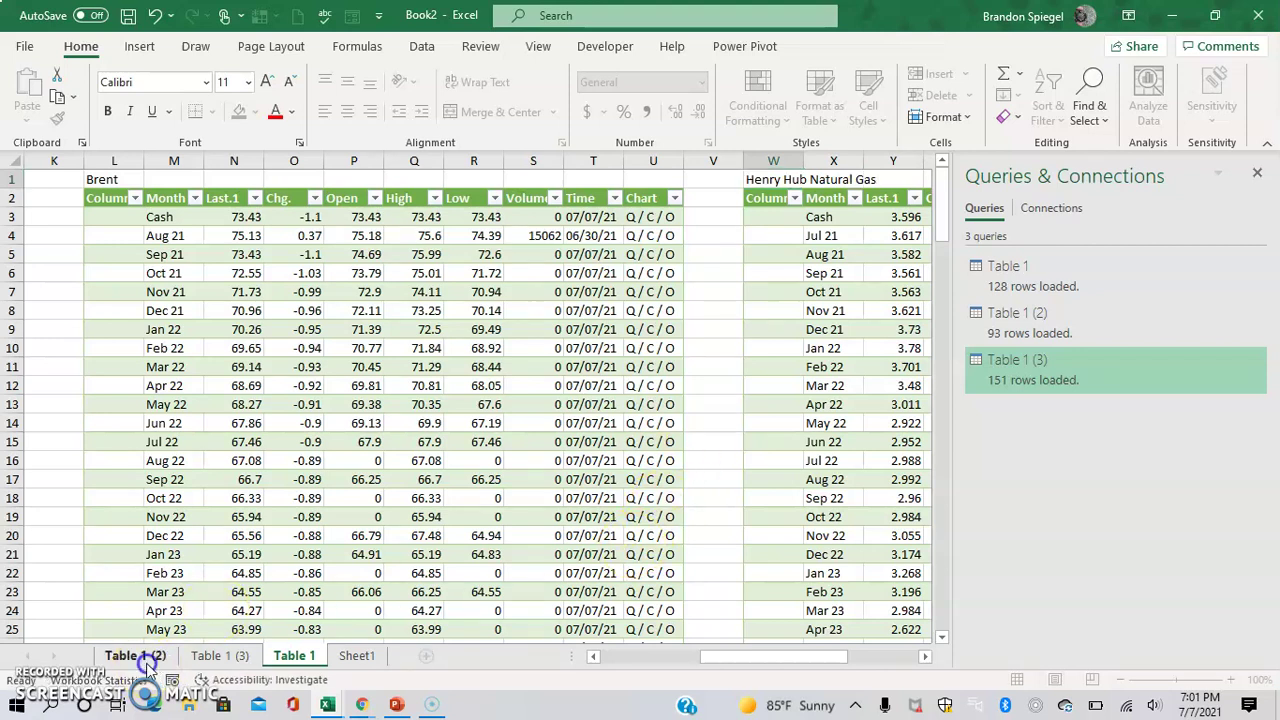
{"action": "right_click", "coordinate": [142, 660]}
{"action": "left_click", "coordinate": [173, 432]}
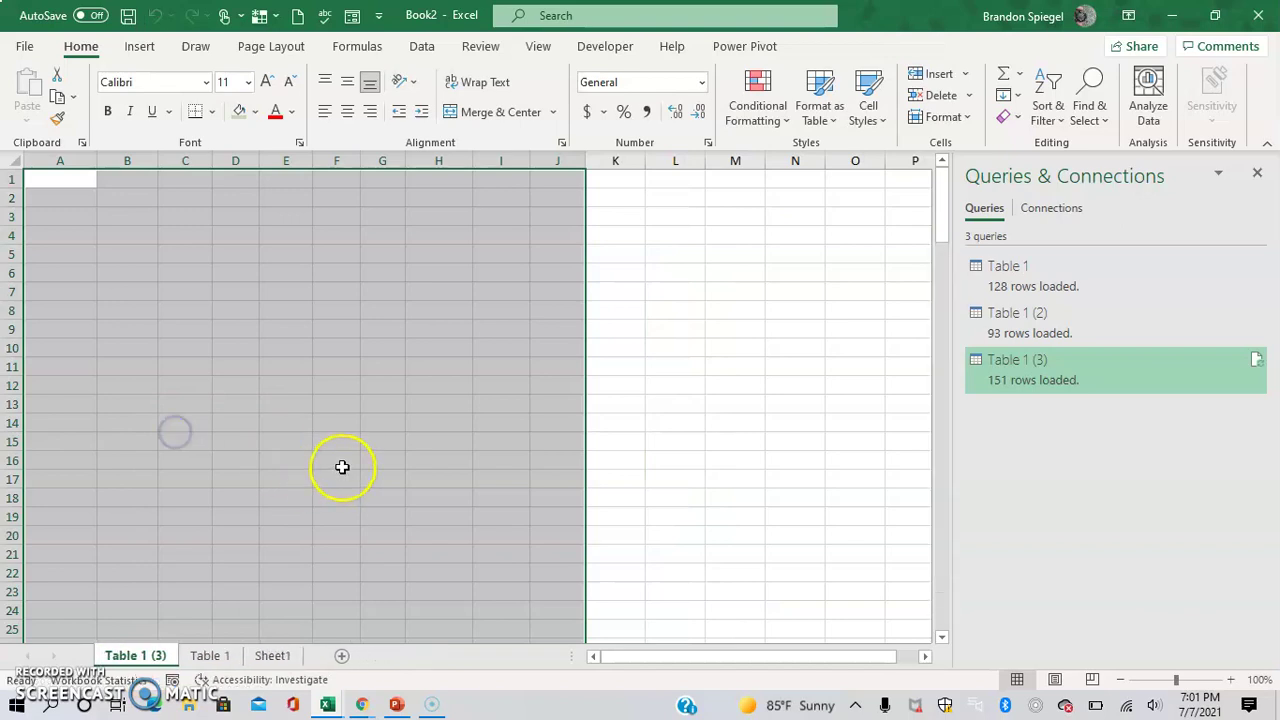
{"action": "right_click", "coordinate": [150, 657]}
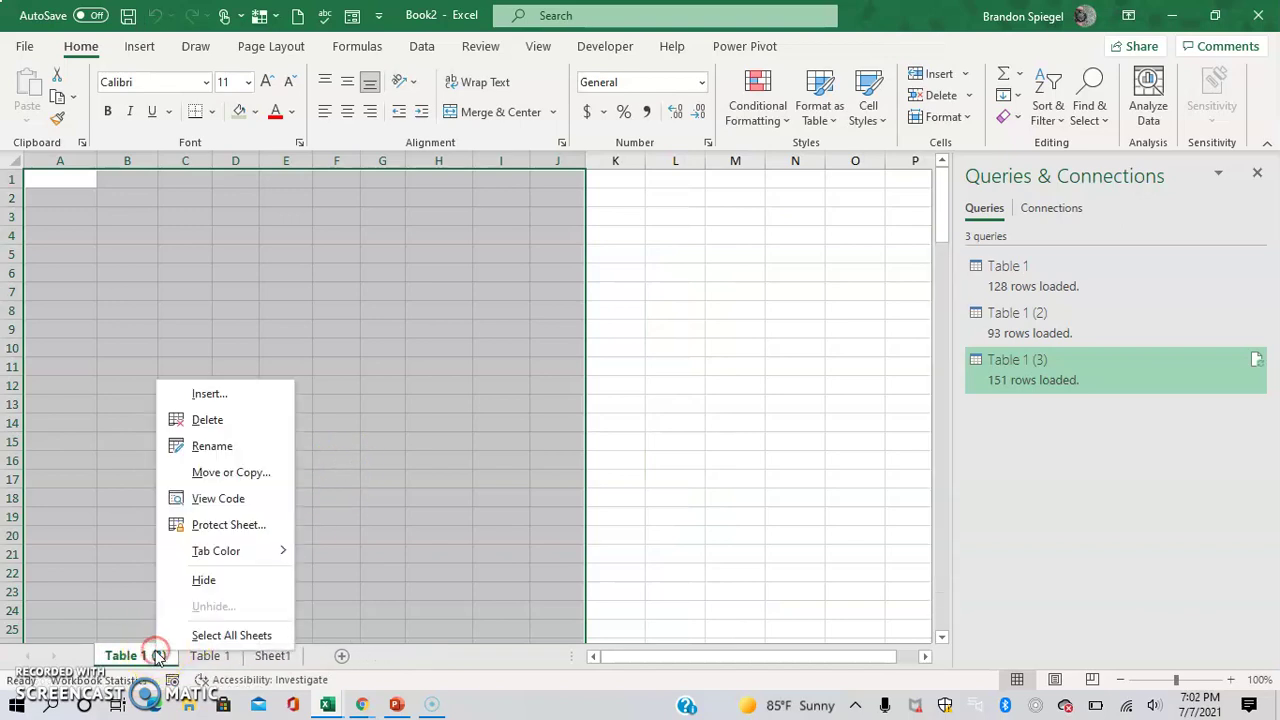
{"action": "left_click", "coordinate": [198, 429]}
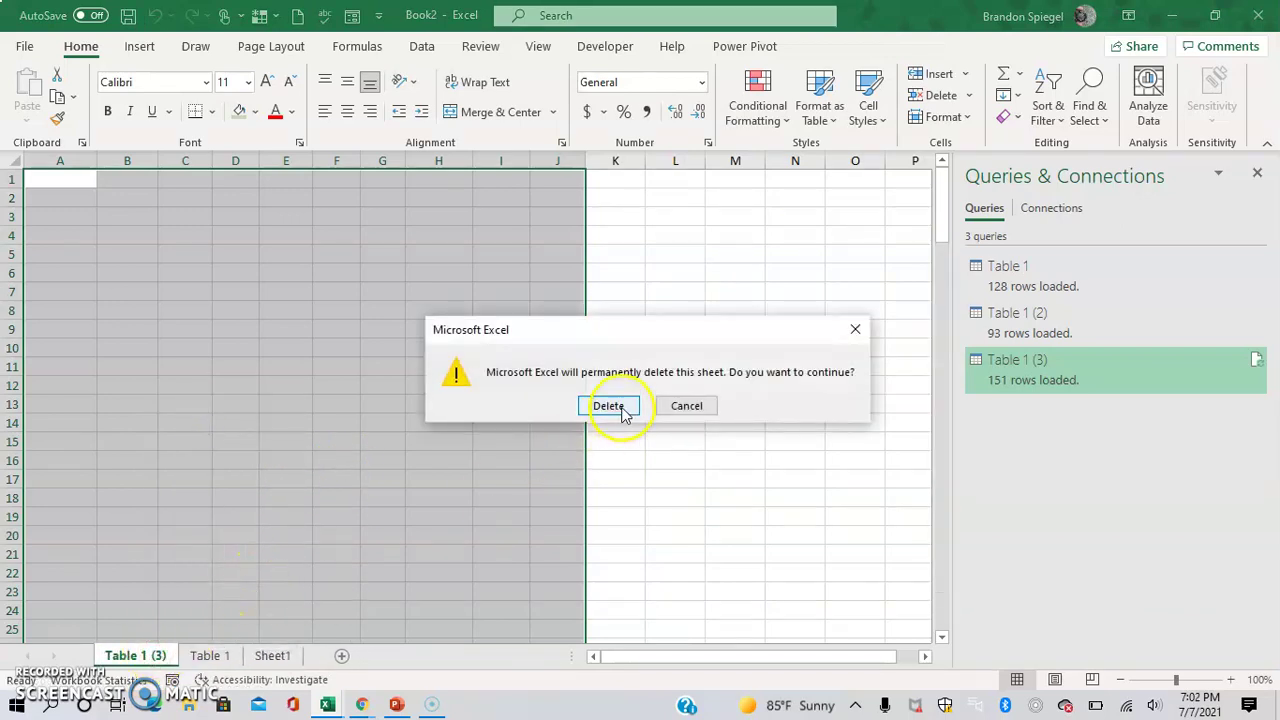
{"action": "left_click", "coordinate": [608, 406]}
{"action": "left_click", "coordinate": [196, 656]}
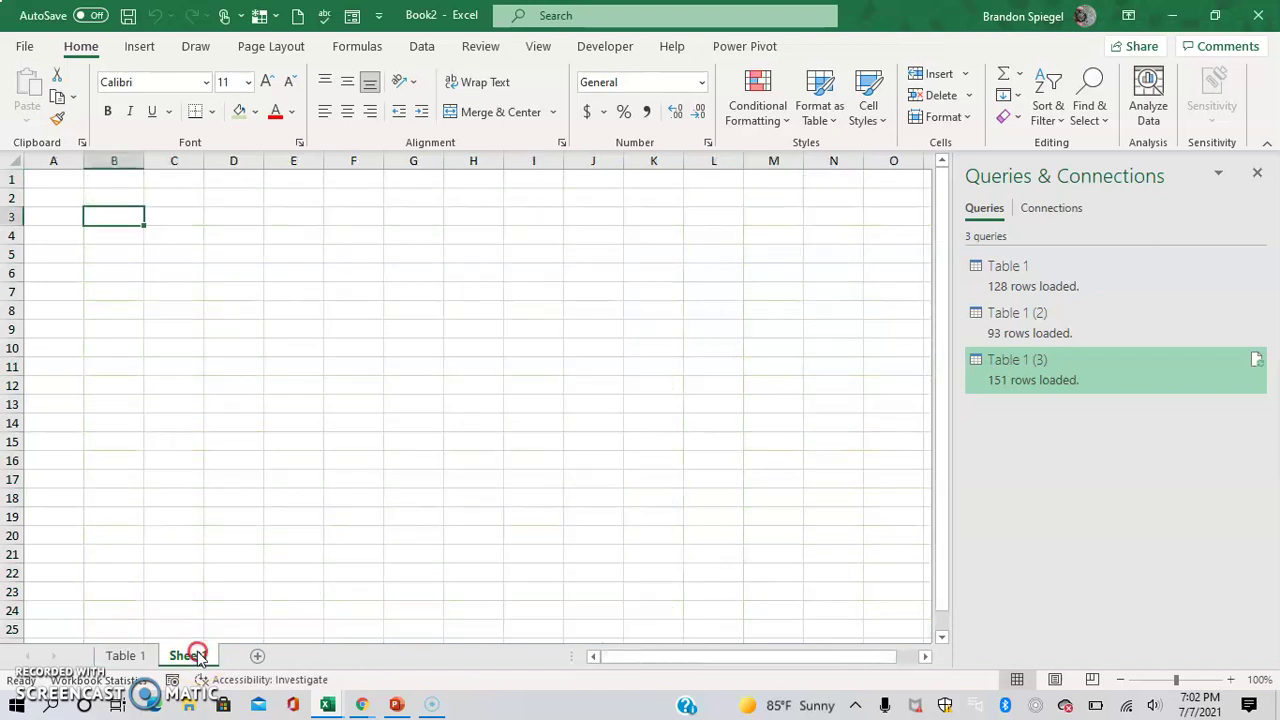
{"action": "right_click", "coordinate": [196, 656]}
{"action": "left_click", "coordinate": [240, 419]}
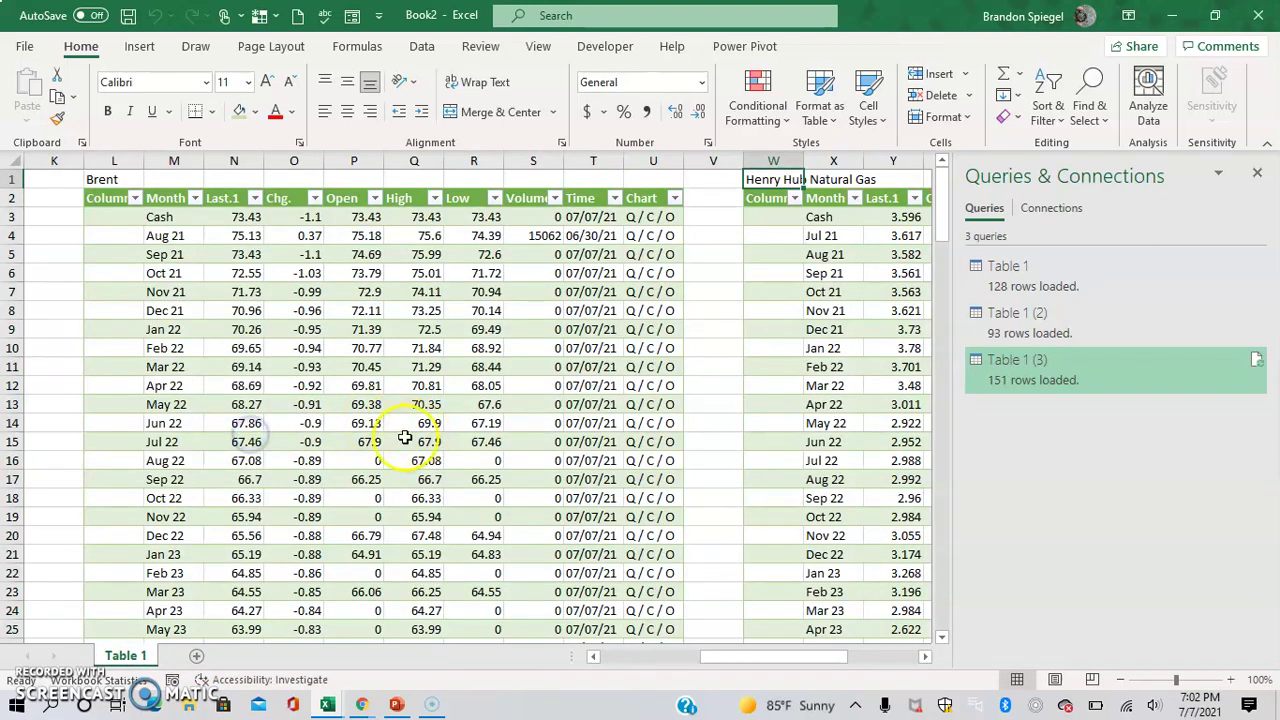
Step: Jump through the WTI table from its title to the bottom of the data
{"action": "key", "text": "Left"}
{"action": "key", "text": "Left"}
{"action": "key", "text": "Left"}
{"action": "key", "text": "Left"}
{"action": "key", "text": "Left"}
{"action": "key", "text": "Left"}
{"action": "key", "text": "Left"}
{"action": "key", "text": "Left"}
{"action": "key", "text": "Left"}
{"action": "key", "text": "Left"}
{"action": "key", "text": "Left"}
{"action": "key", "text": "Left"}
{"action": "key", "text": "Left"}
{"action": "key", "text": "Left"}
{"action": "key", "text": "Left"}
{"action": "key", "text": "Left"}
{"action": "key", "text": "Left"}
{"action": "key", "text": "Left"}
{"action": "key", "text": "Left"}
{"action": "key", "text": "Left"}
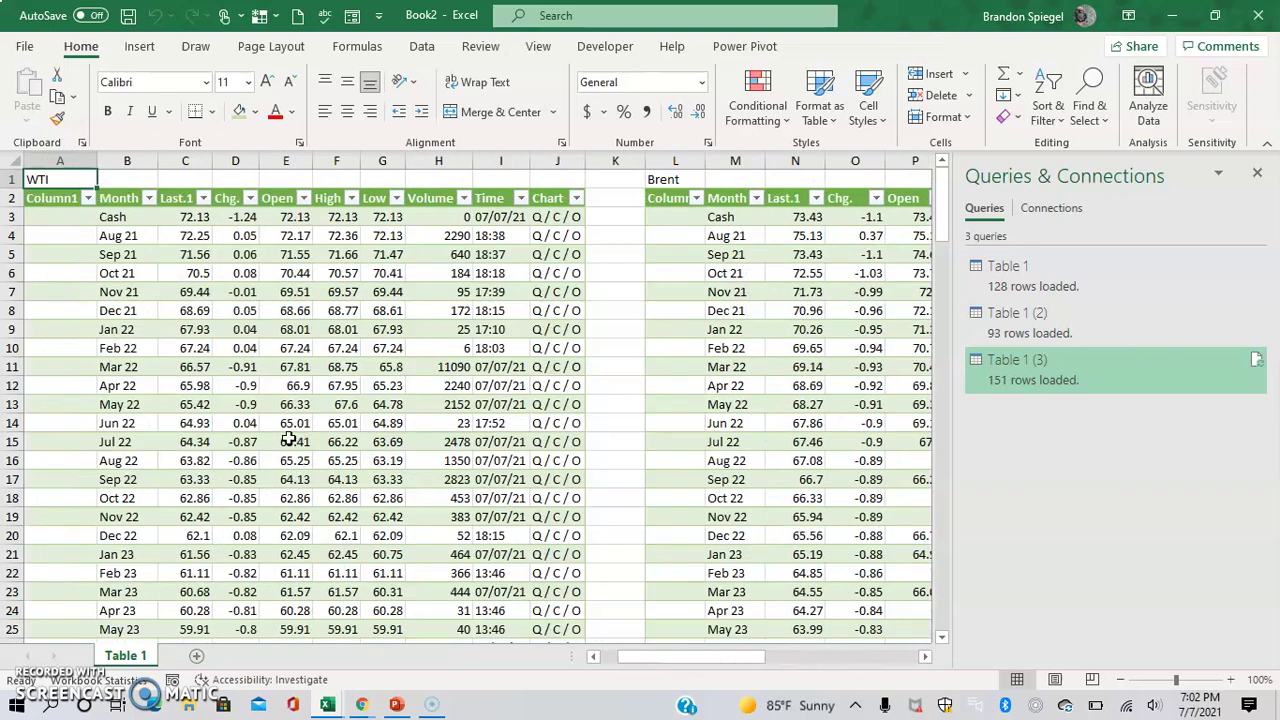
{"action": "key", "text": "Down"}
{"action": "key", "text": "ctrl+shift+Down"}
{"action": "key", "text": "ctrl+shift+Up"}
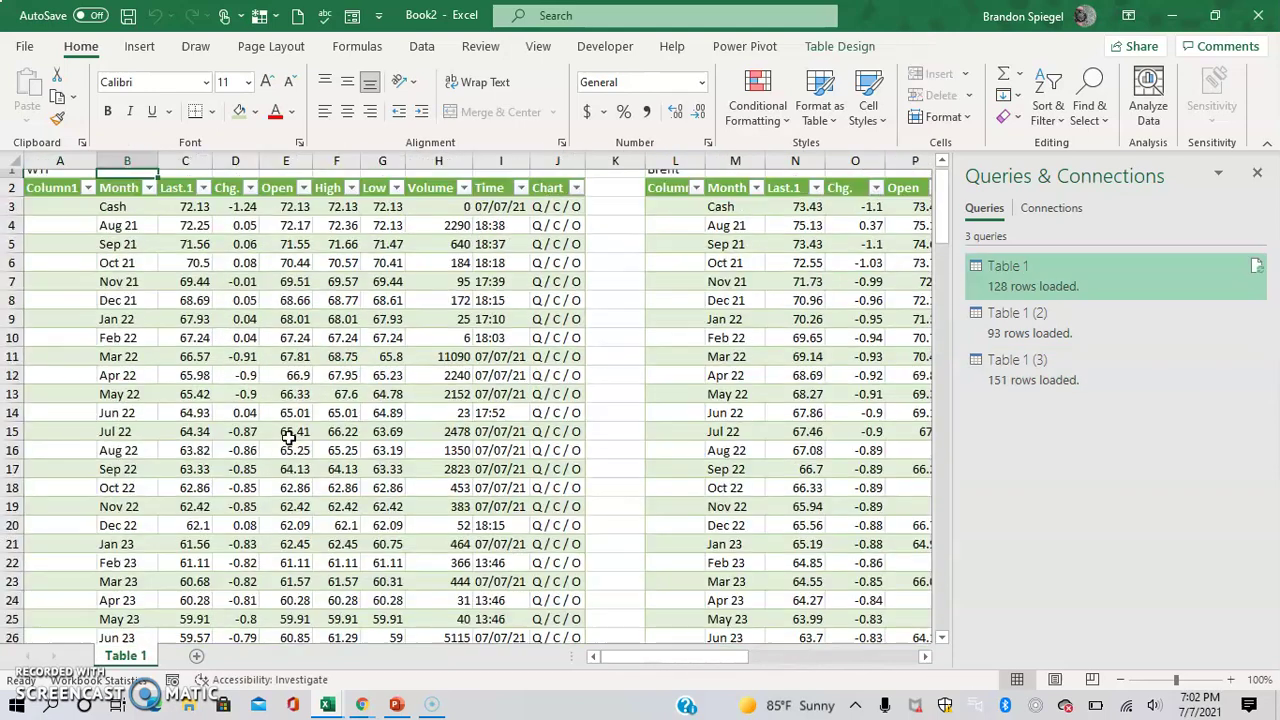
{"action": "key", "text": "Up"}
{"action": "key", "text": "Right"}
{"action": "key", "text": "Right"}
{"action": "key", "text": "Right"}
{"action": "key", "text": "Right"}
Step: Jump through the Brent and Henry Hub tables to check their data ranges
{"action": "key", "text": "Right"}
{"action": "key", "text": "Right"}
{"action": "key", "text": "Right"}
{"action": "key", "text": "Right"}
{"action": "key", "text": "Right"}
{"action": "key", "text": "Right"}
{"action": "key", "text": "Right"}
{"action": "key", "text": "Right"}
{"action": "key", "text": "Down"}
{"action": "key", "text": "ctrl+shift+Down"}
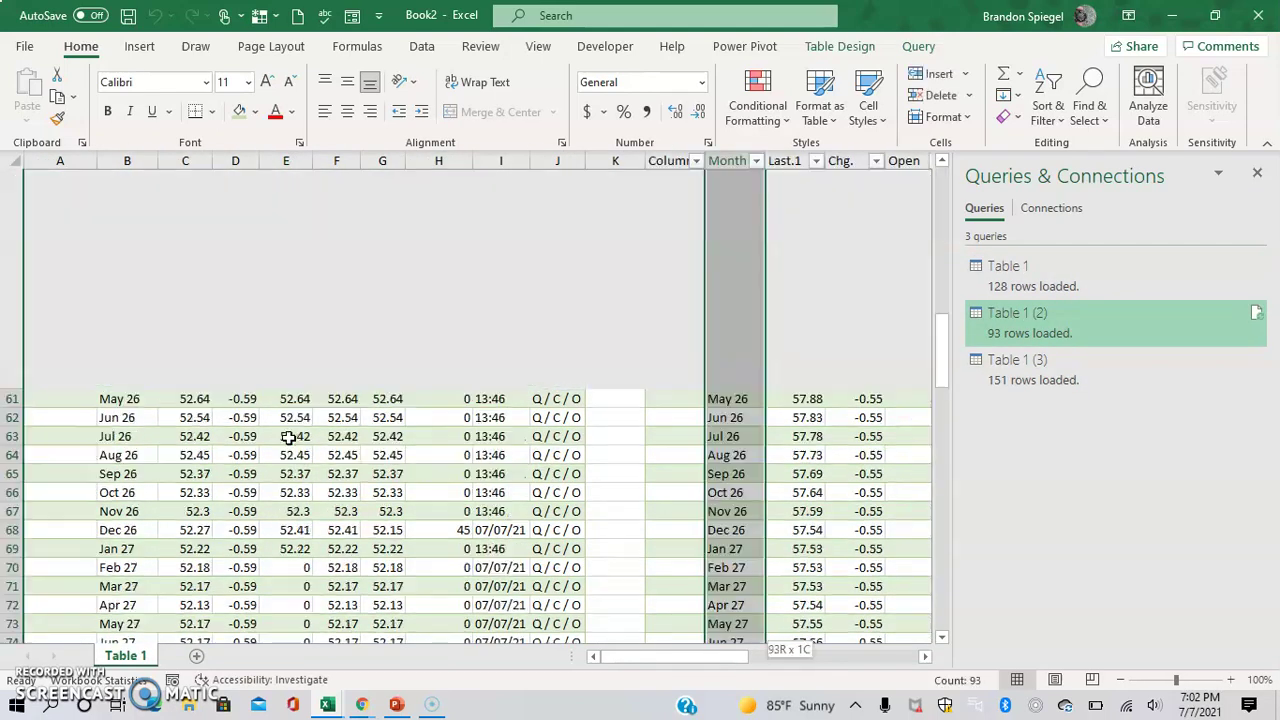
{"action": "key", "text": "ctrl+shift+Up"}
{"action": "key", "text": "Up"}
{"action": "key", "text": "Right"}
{"action": "key", "text": "Right"}
{"action": "key", "text": "Right"}
{"action": "key", "text": "Right"}
{"action": "key", "text": "Right"}
{"action": "key", "text": "Right"}
{"action": "key", "text": "Right"}
{"action": "key", "text": "Right"}
{"action": "key", "text": "Right"}
{"action": "key", "text": "Right"}
{"action": "key", "text": "Right"}
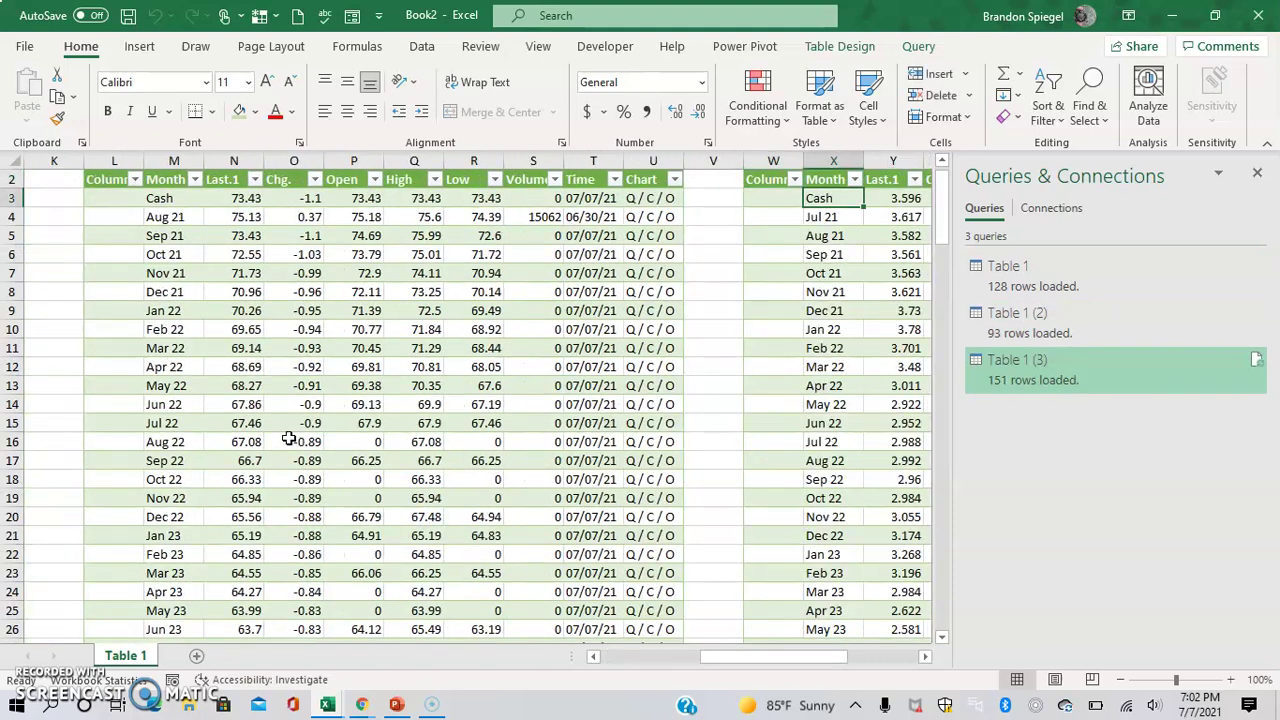
{"action": "key", "text": "Down"}
{"action": "key", "text": "ctrl+shift+Down"}
{"action": "key", "text": "ctrl+shift+Up"}
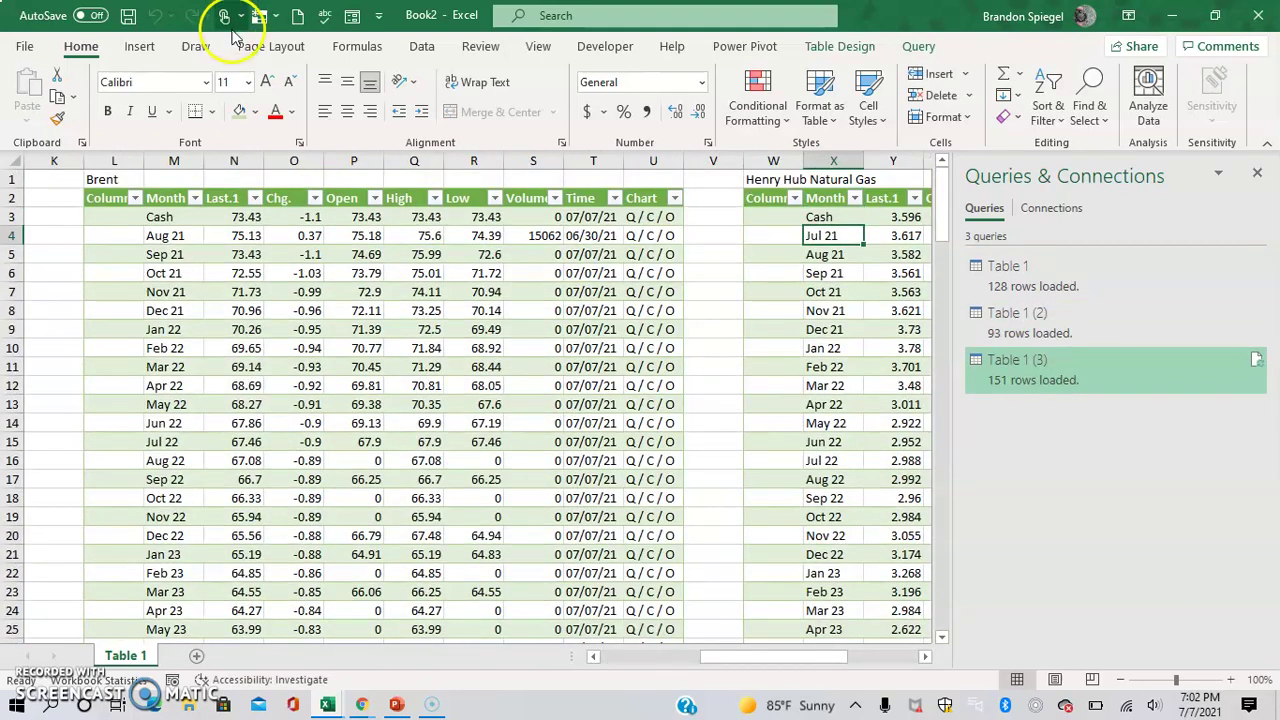
Step: In Table 1 (3) connection properties, enable 'Refresh every' with a 120-minute interval
{"action": "left_click", "coordinate": [418, 46]}
{"action": "left_click", "coordinate": [138, 115]}
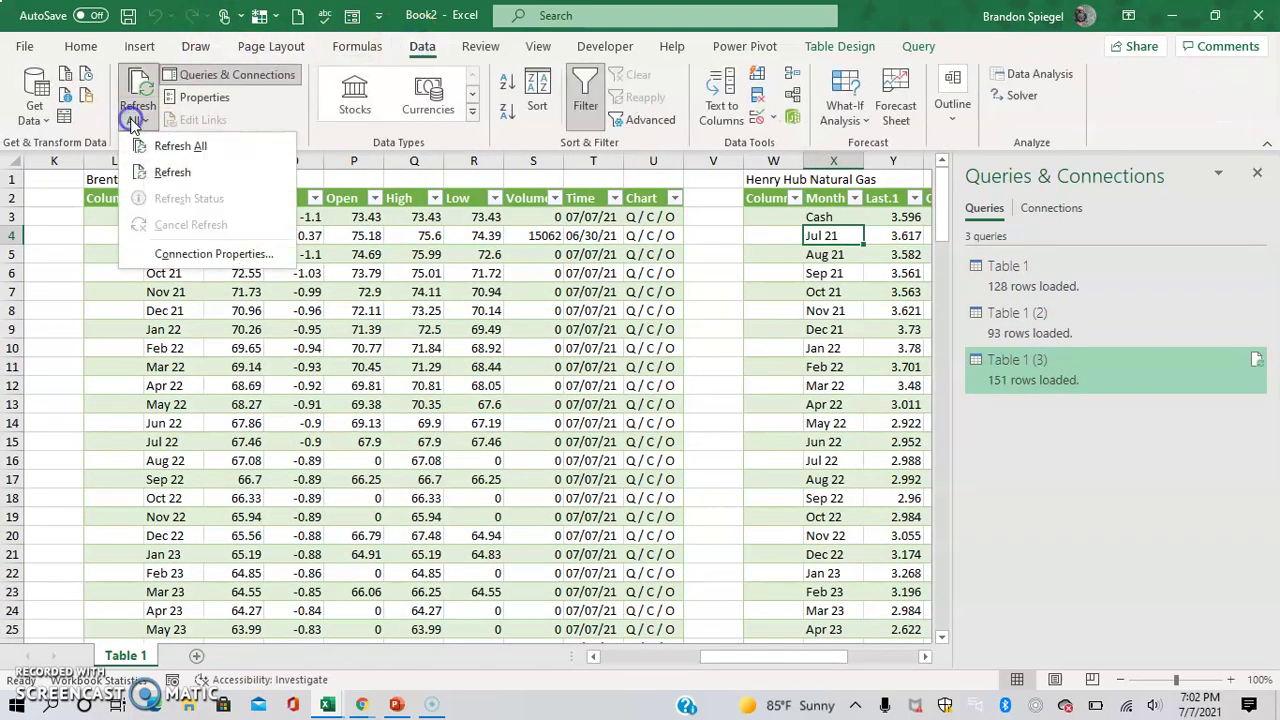
{"action": "left_click", "coordinate": [180, 253]}
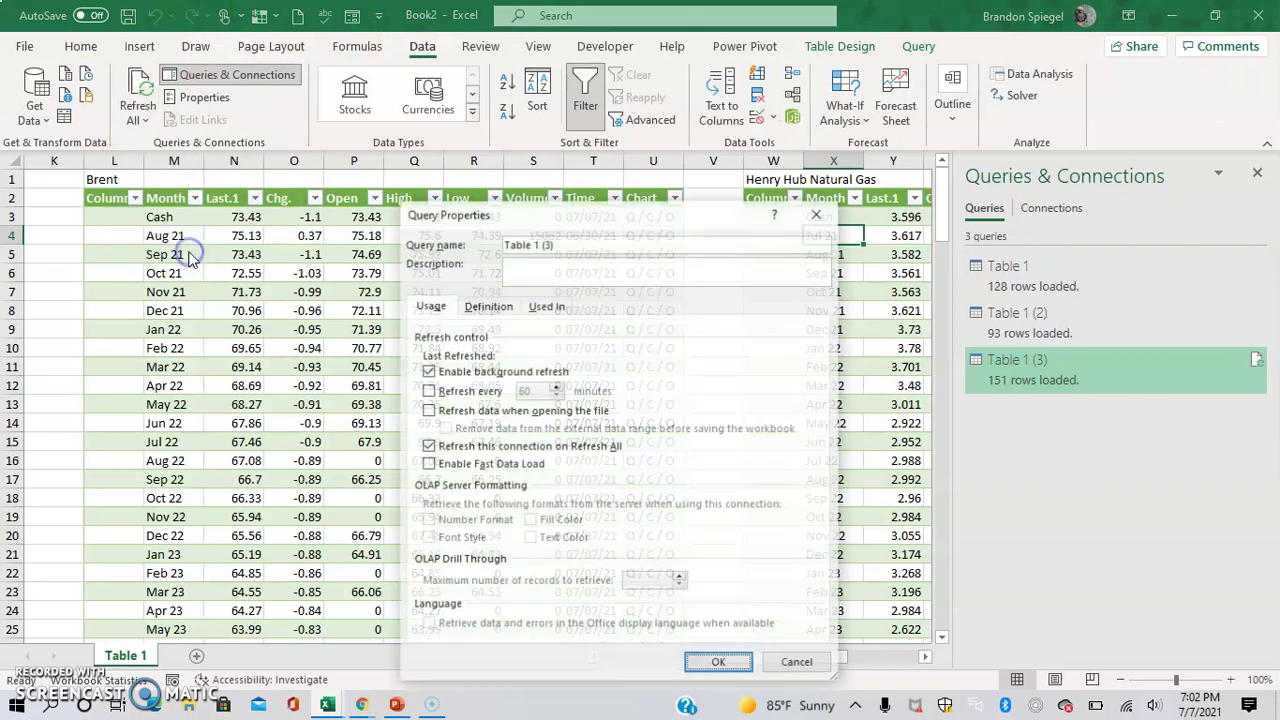
{"action": "left_click", "coordinate": [428, 391]}
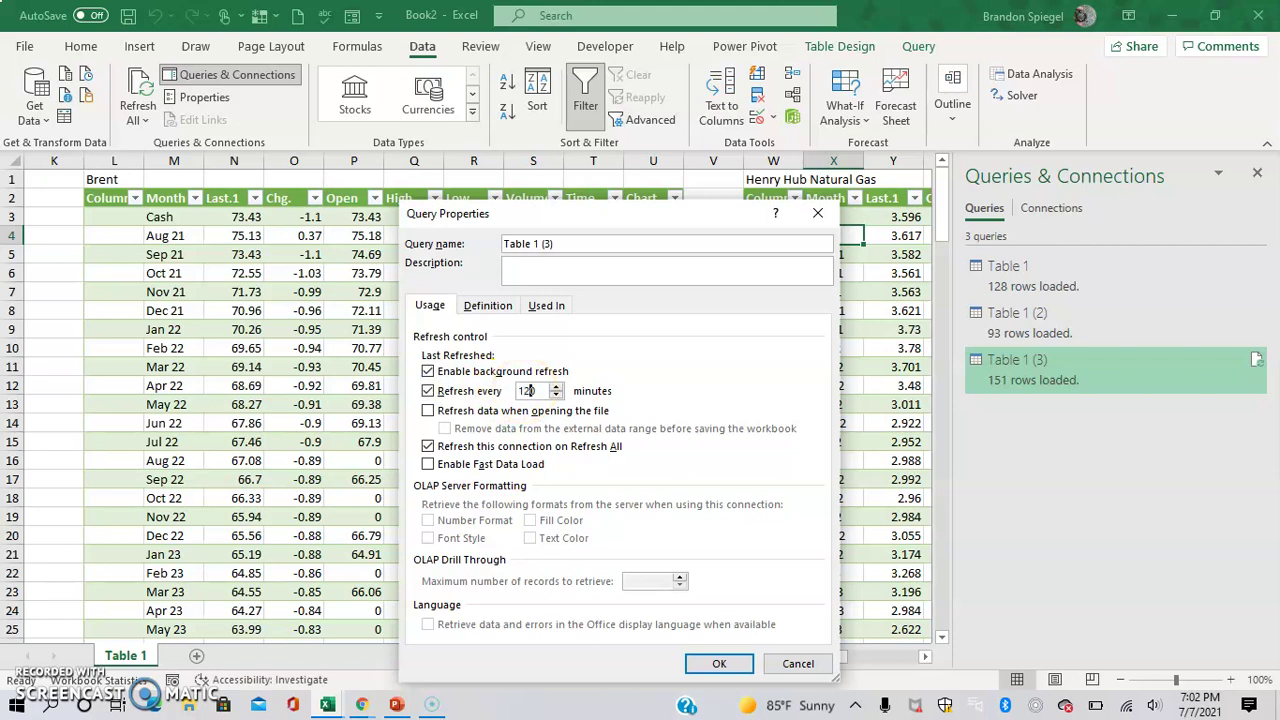
{"action": "left_click", "coordinate": [528, 391]}
{"action": "type", "text": "120"}
{"action": "left_click", "coordinate": [722, 664]}
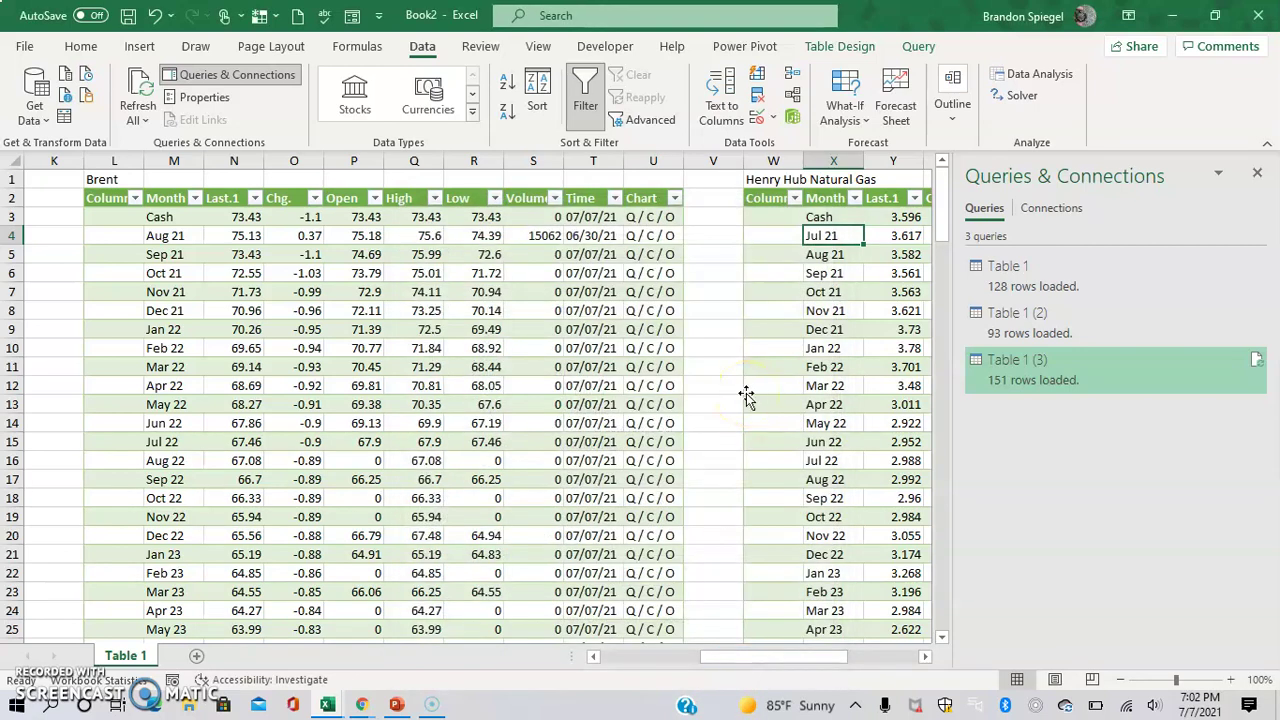
Step: Refresh all three queries and check the WTI table's bottom rows and columns
{"action": "key", "text": "Left"}
{"action": "key", "text": "Left"}
{"action": "key", "text": "Left"}
{"action": "key", "text": "Left"}
{"action": "key", "text": "Left"}
{"action": "key", "text": "Left"}
{"action": "key", "text": "Left"}
{"action": "key", "text": "Left"}
{"action": "key", "text": "Left"}
{"action": "key", "text": "Left"}
{"action": "key", "text": "Left"}
{"action": "key", "text": "Left"}
{"action": "key", "text": "Left"}
{"action": "key", "text": "Left"}
{"action": "key", "text": "Left"}
{"action": "key", "text": "Left"}
{"action": "key", "text": "Left"}
{"action": "key", "text": "Left"}
{"action": "key", "text": "Left"}
{"action": "key", "text": "Left"}
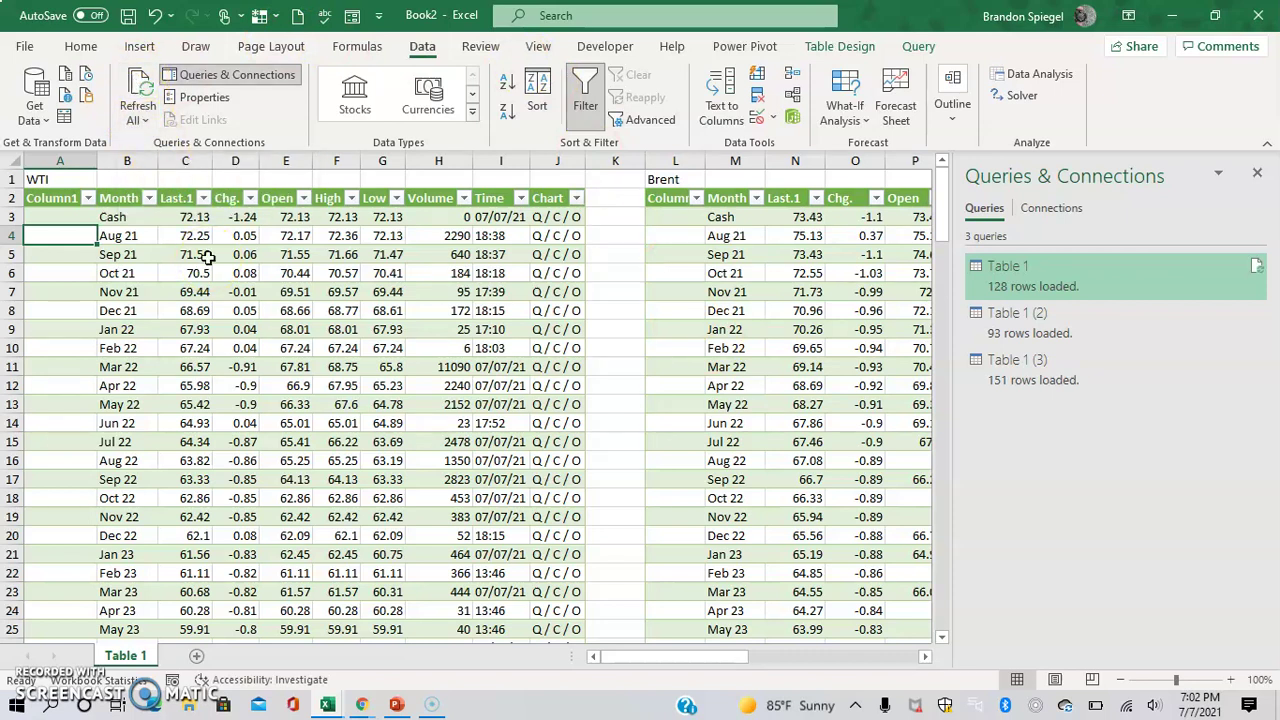
{"action": "left_click", "coordinate": [137, 94]}
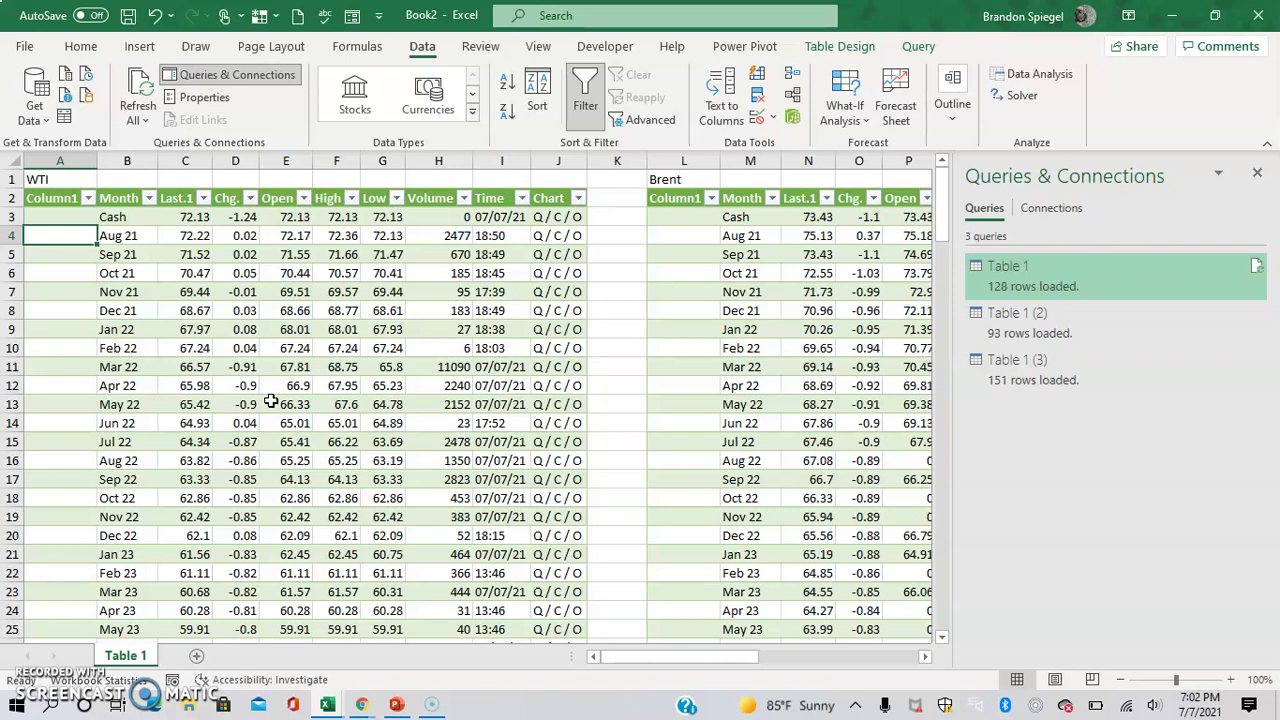
{"action": "key", "text": "ctrl+Down"}
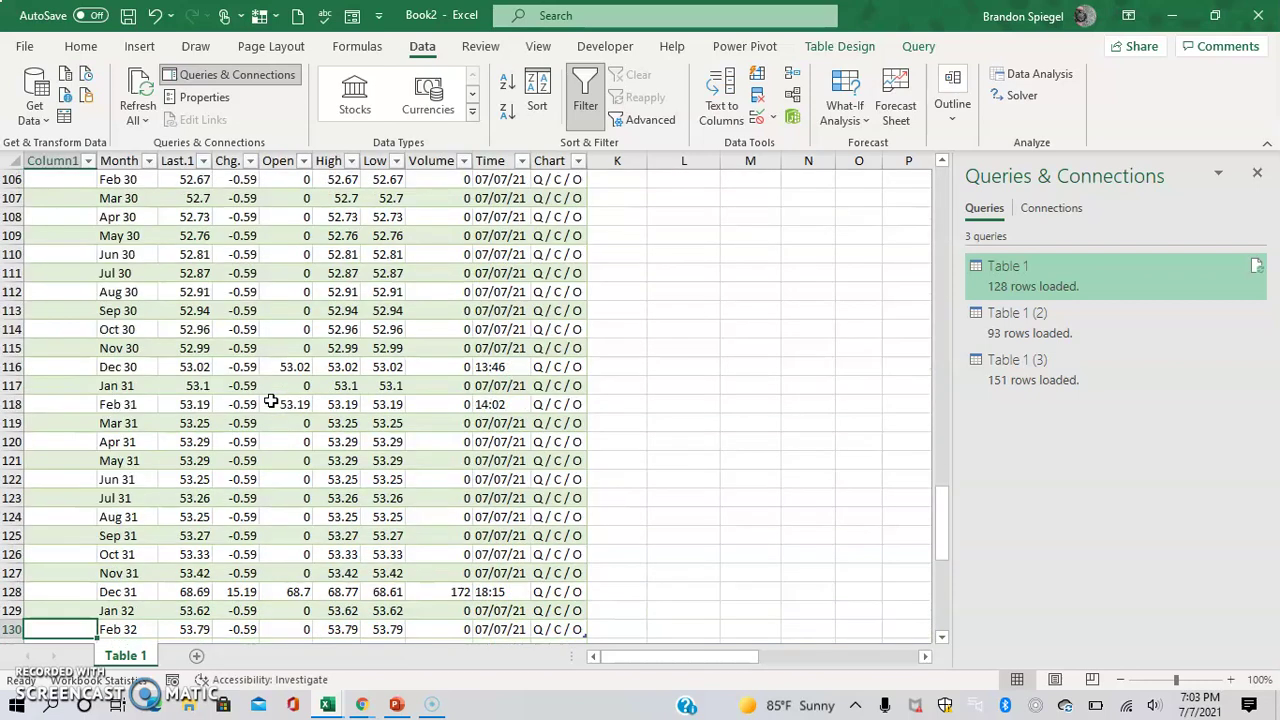
{"action": "key", "text": "Right"}
{"action": "key", "text": "Right"}
{"action": "key", "text": "Right"}
{"action": "key", "text": "ctrl+Up"}
Step: Check the refreshed Brent and Henry Hub tables from top to bottom
{"action": "key", "text": "ctrl+Right"}
{"action": "key", "text": "ctrl+Right"}
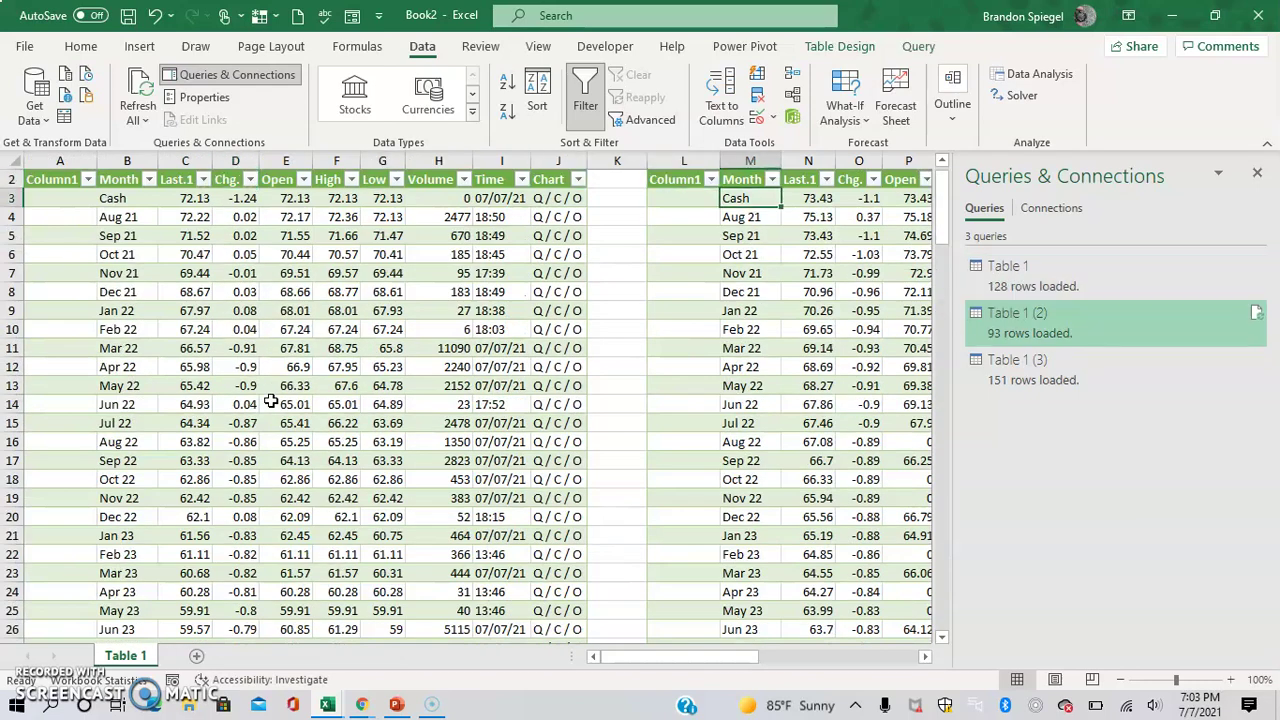
{"action": "key", "text": "Right"}
{"action": "key", "text": "ctrl+Down"}
{"action": "key", "text": "ctrl+Up"}
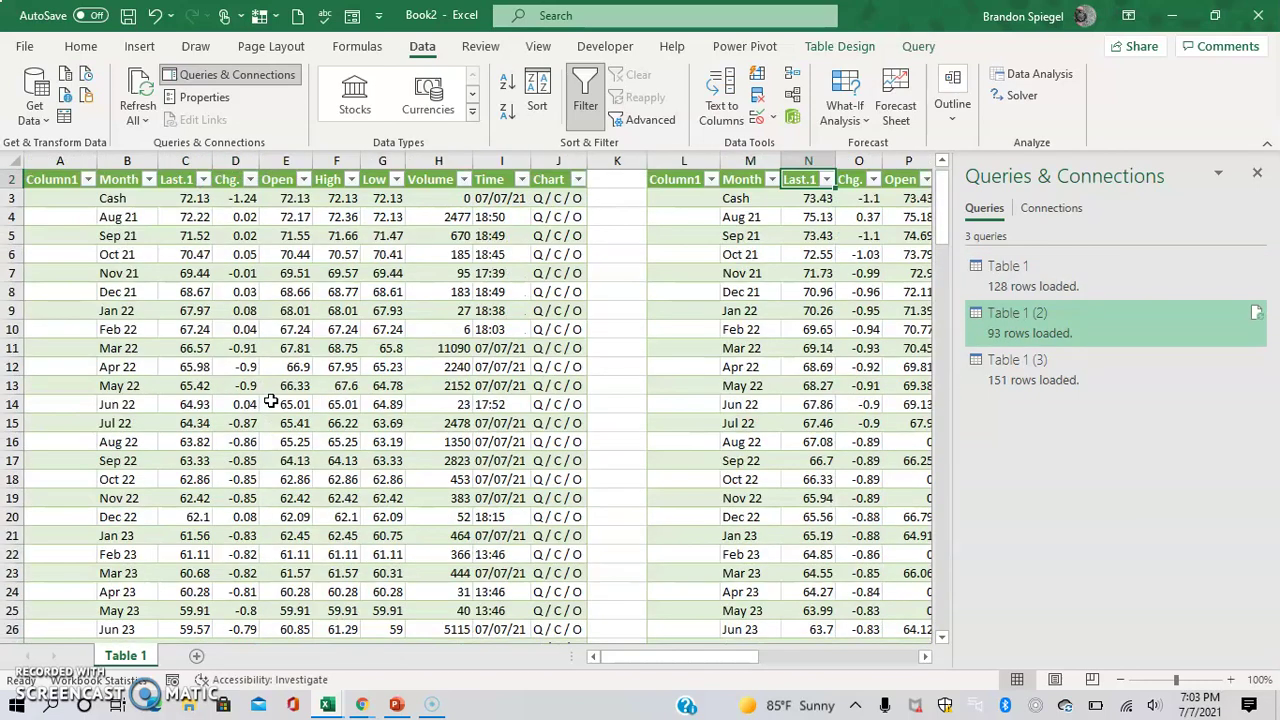
{"action": "key", "text": "ctrl+Right"}
{"action": "key", "text": "ctrl+Right"}
{"action": "key", "text": "ctrl+Down"}
{"action": "key", "text": "Left"}
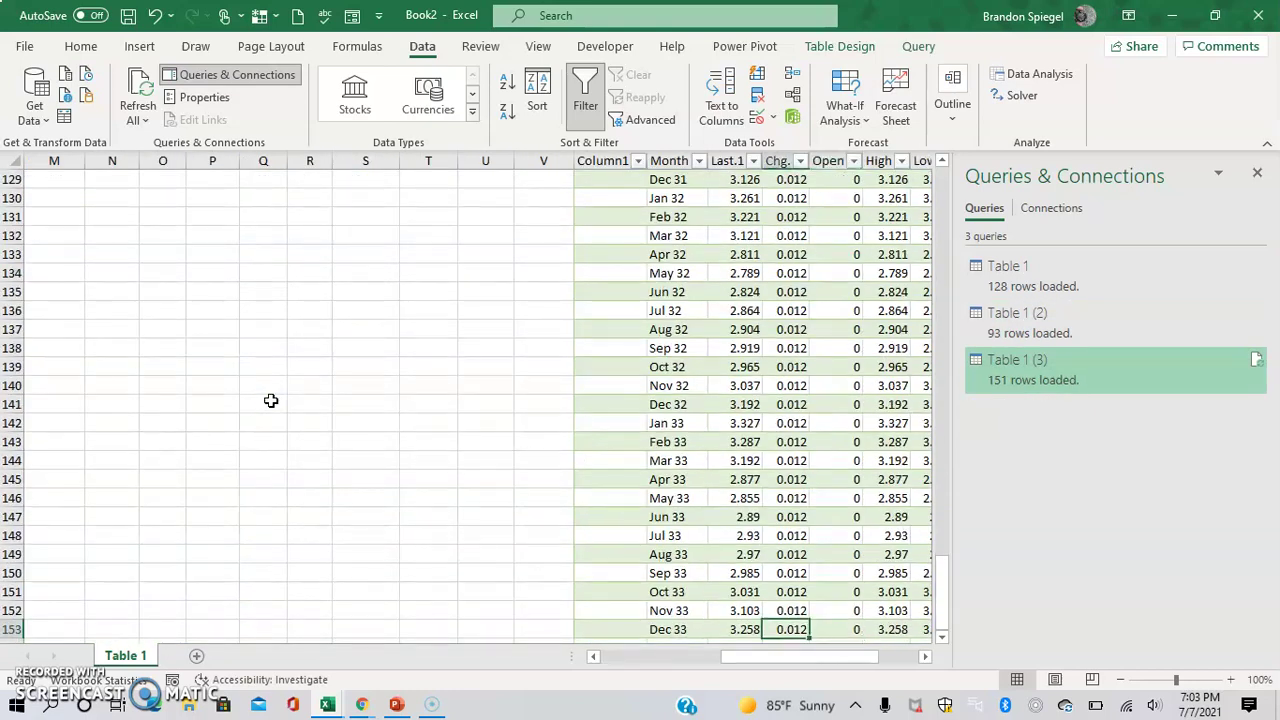
{"action": "key", "text": "Left"}
Step: Return to the WTI title in A1 and point out the WTI Jan 23 change value
{"action": "key", "text": "ctrl+Up"}
{"action": "key", "text": "ctrl+Left"}
{"action": "key", "text": "ctrl+Left"}
{"action": "key", "text": "Up"}
{"action": "key", "text": "ctrl+Left"}
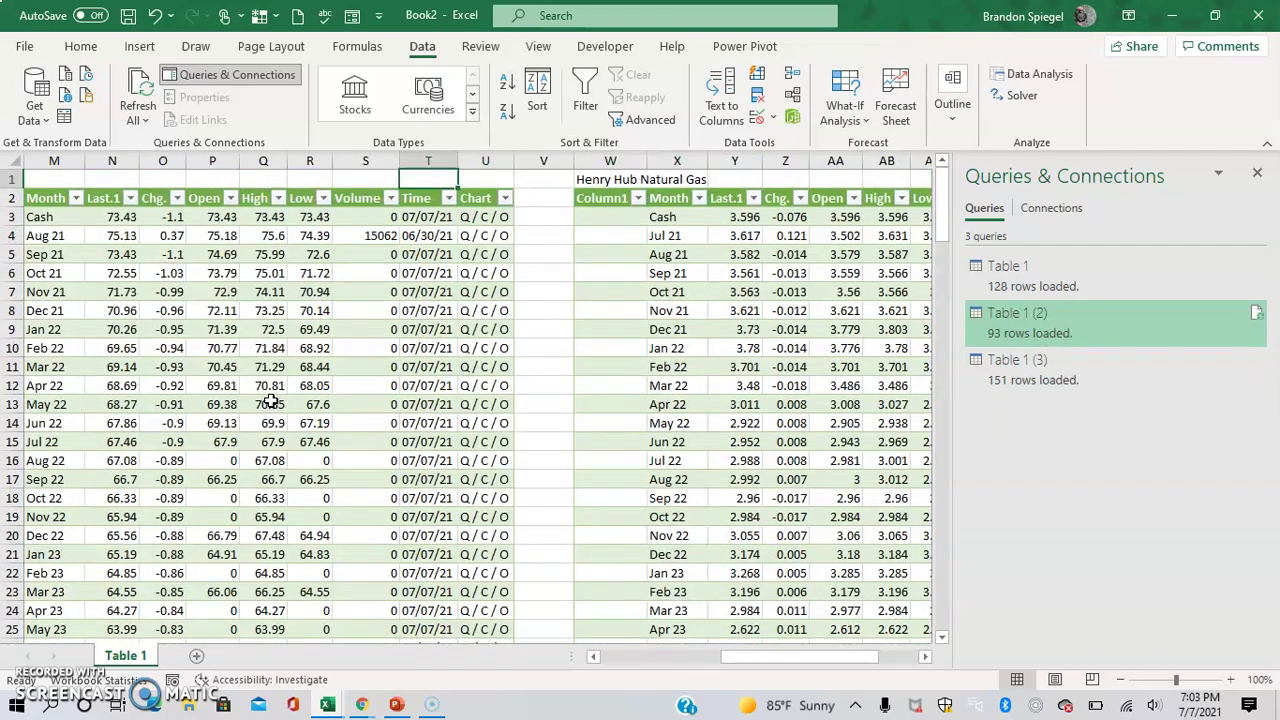
{"action": "key", "text": "ctrl+Left"}
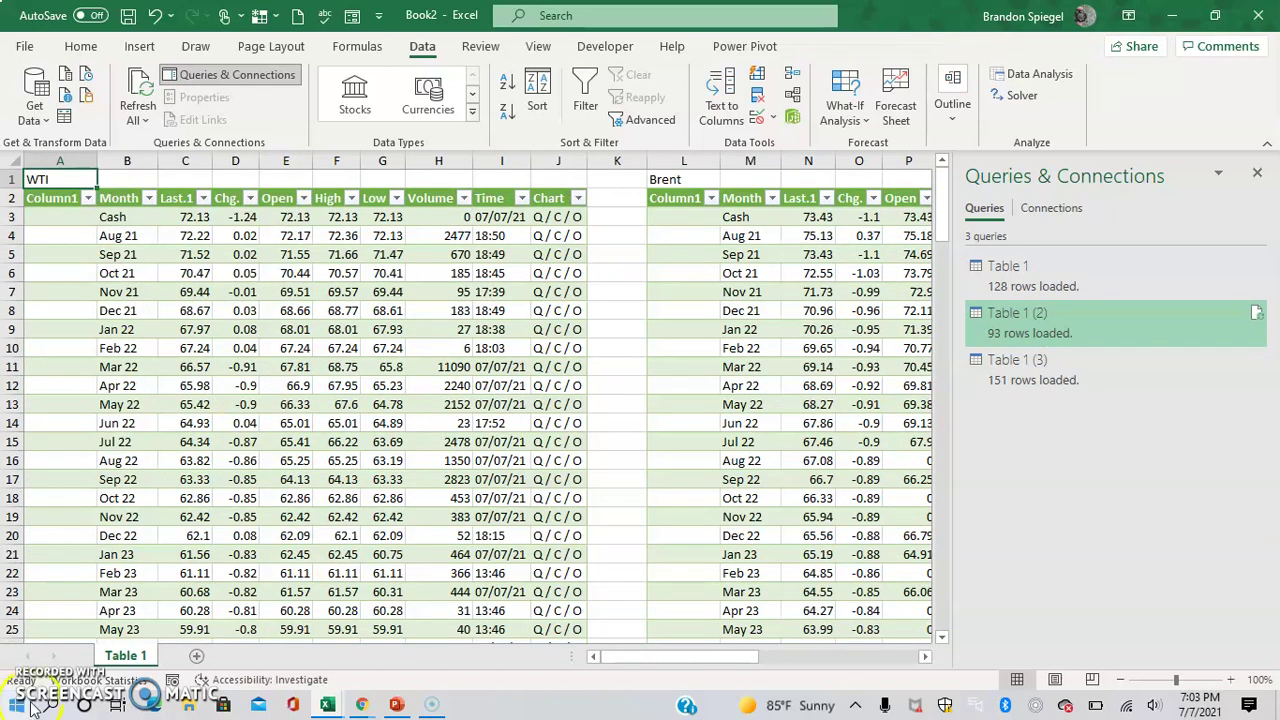
{"action": "left_click", "coordinate": [243, 551]}
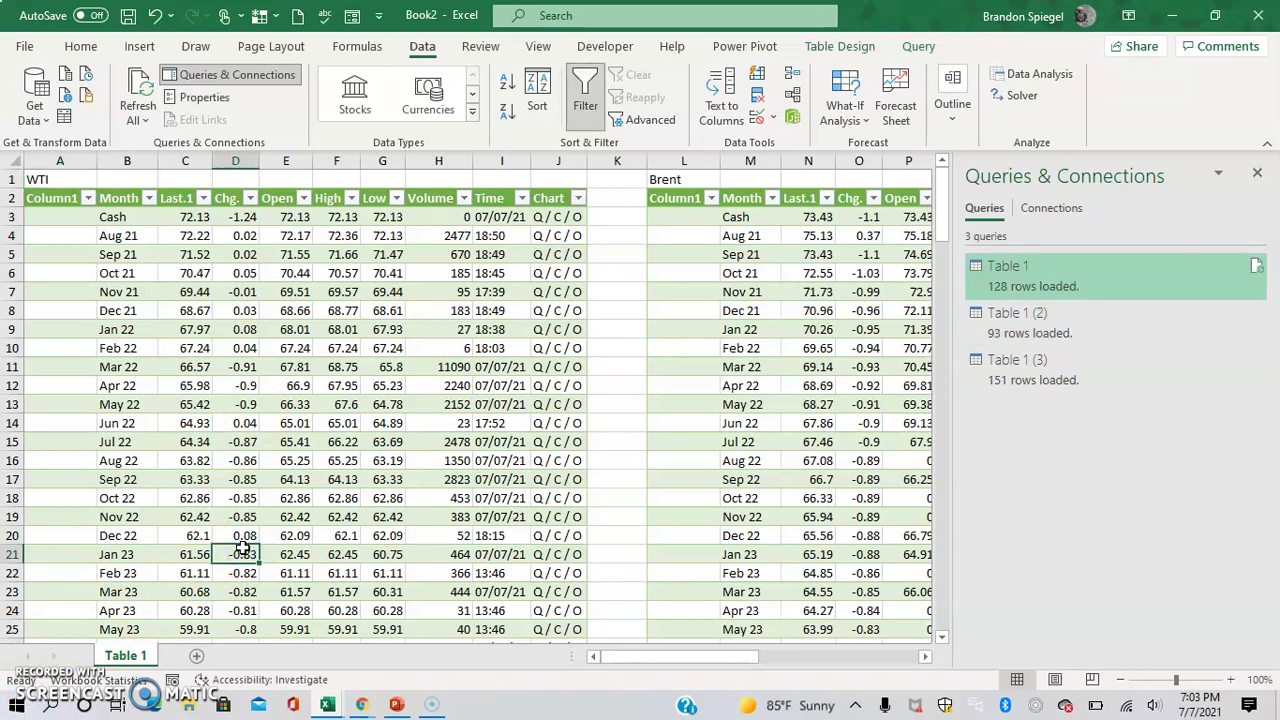